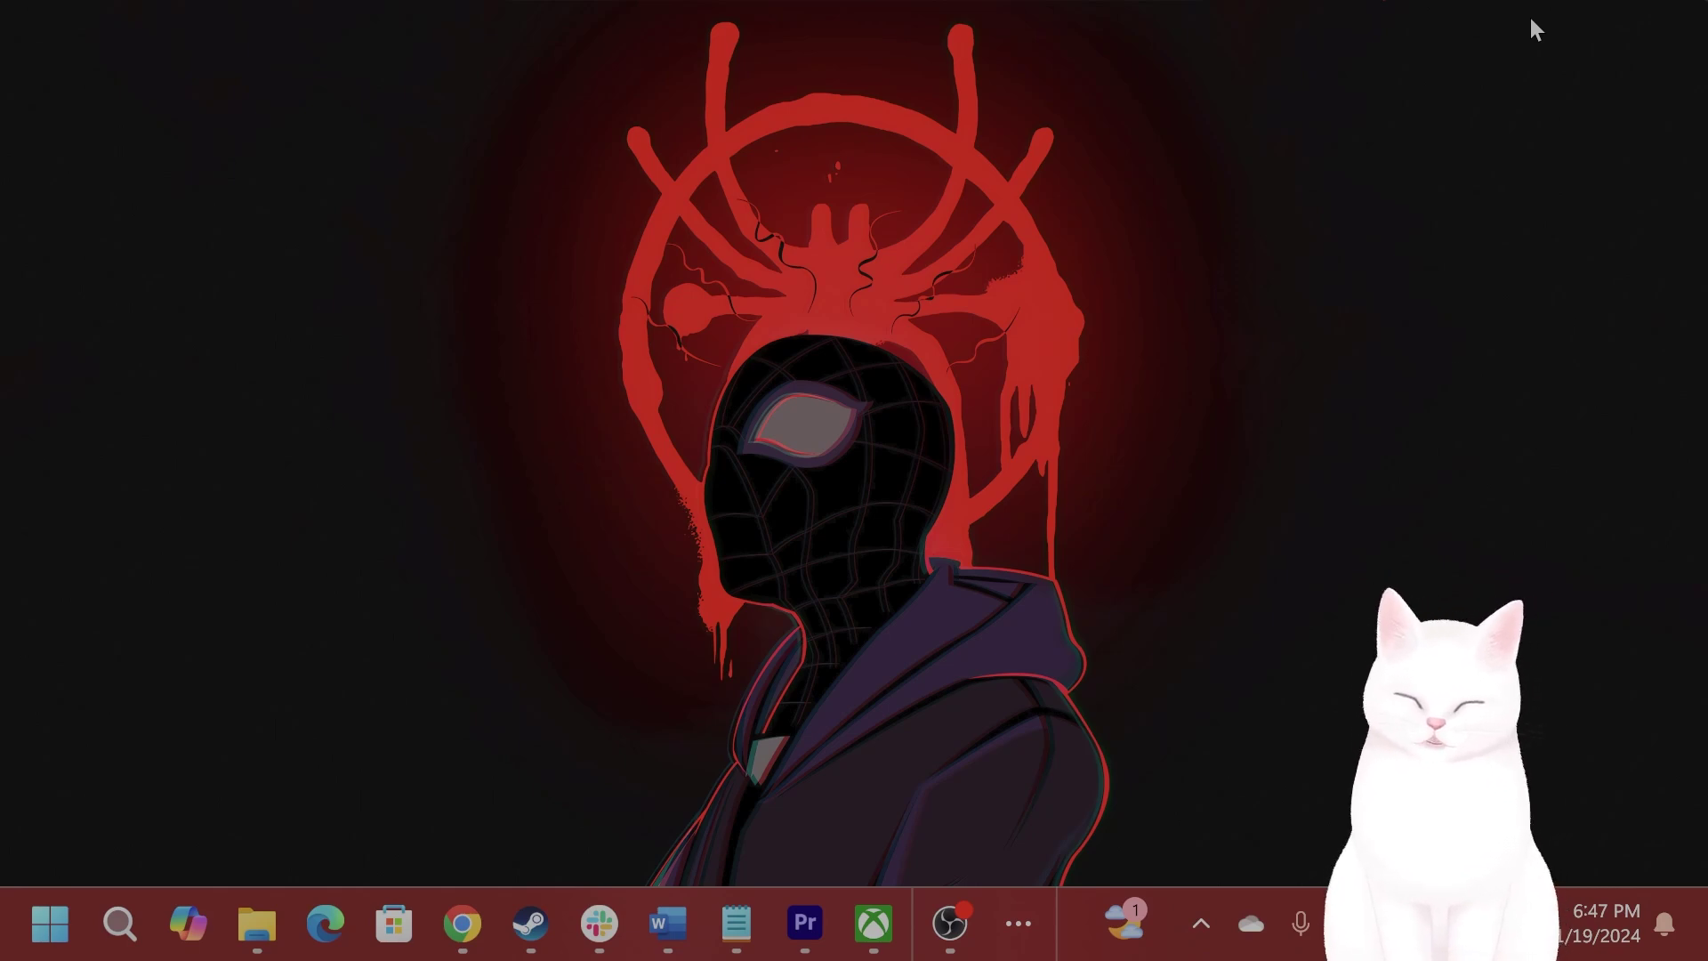
- Open Device Manager and expand Display adapters to find the NVIDIA GeForce RTX 4080
key(super+x)
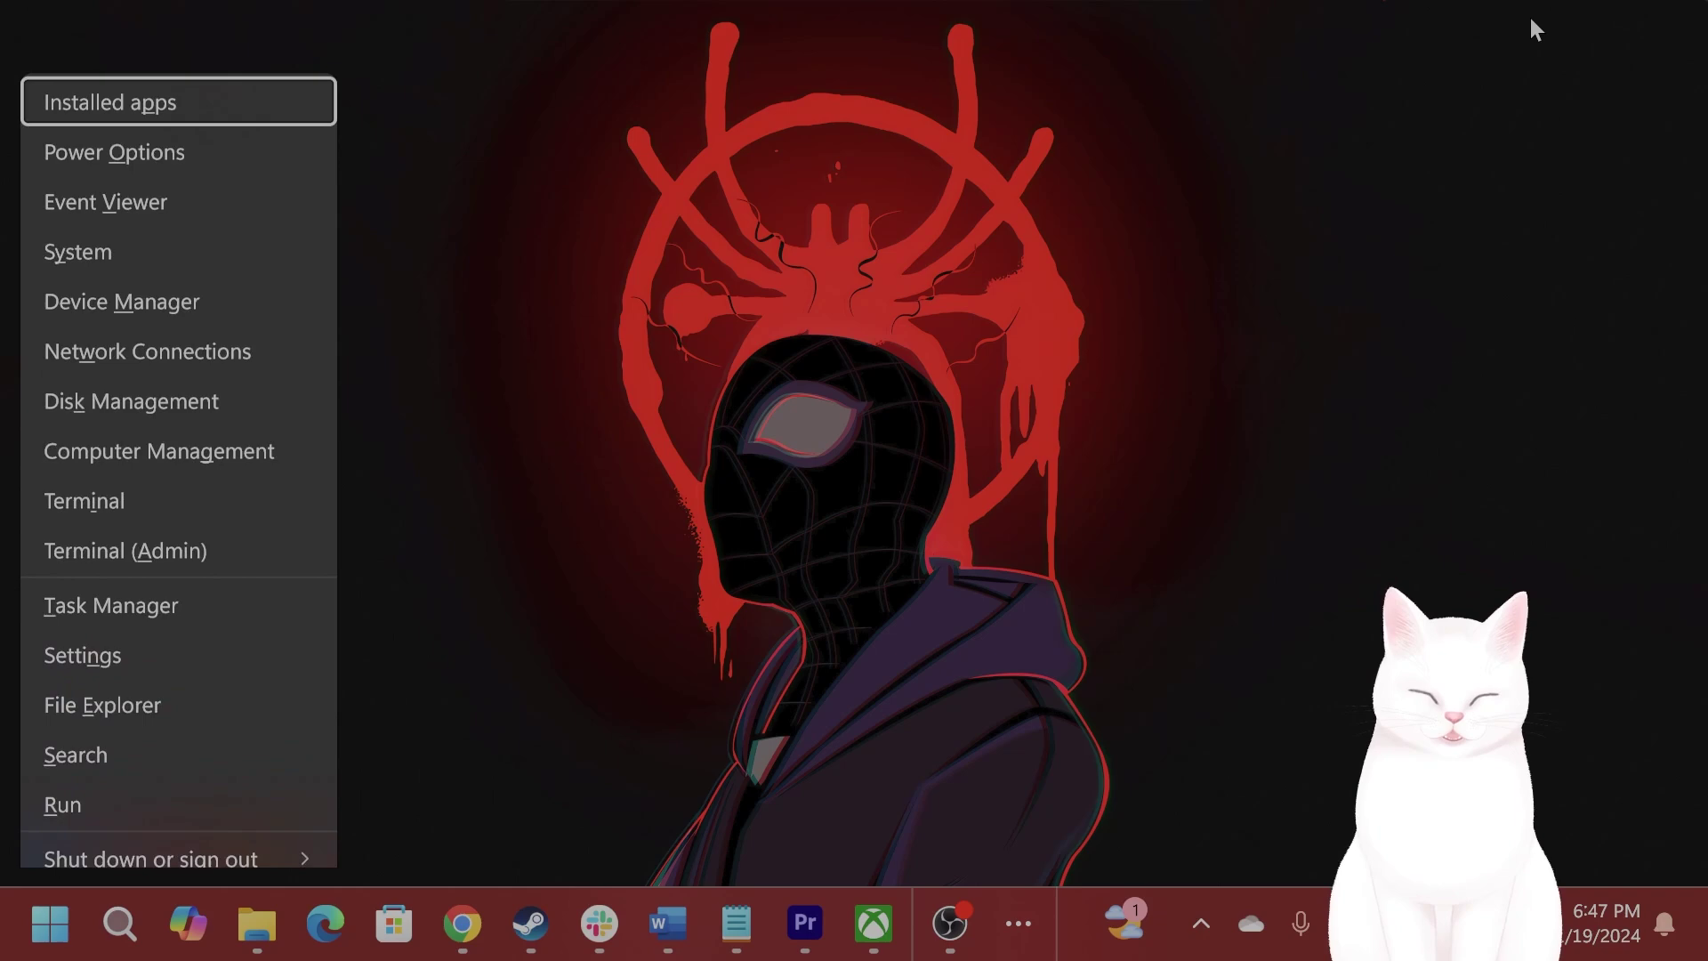
click(248, 235)
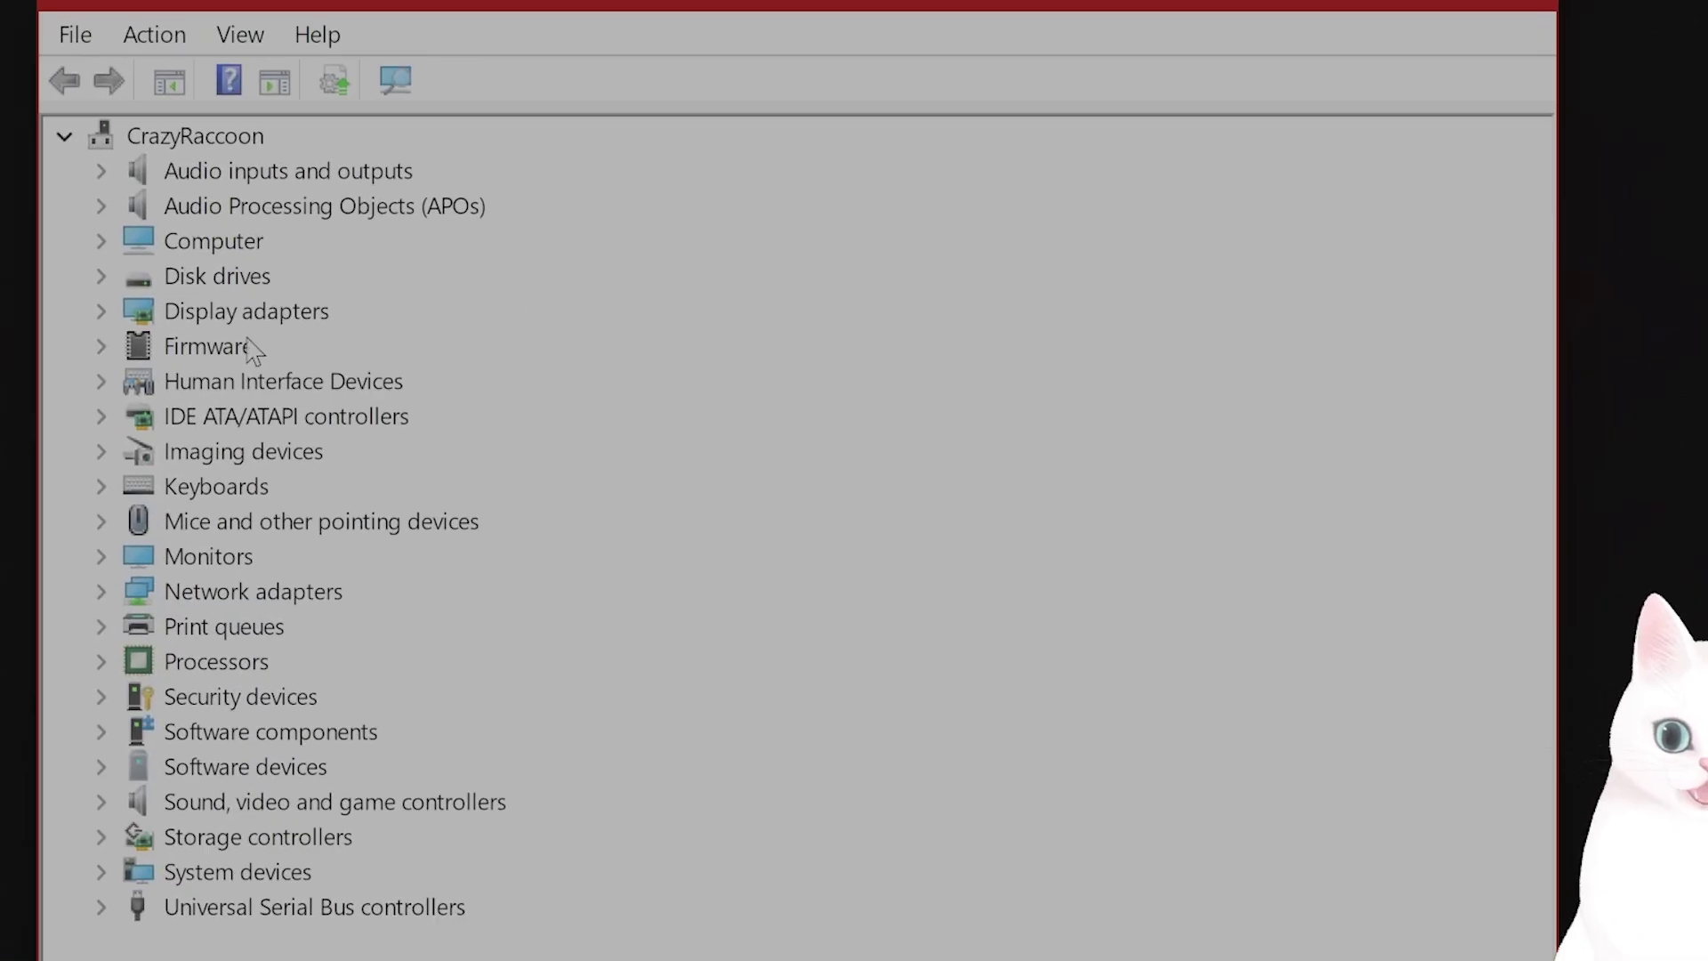
click(100, 311)
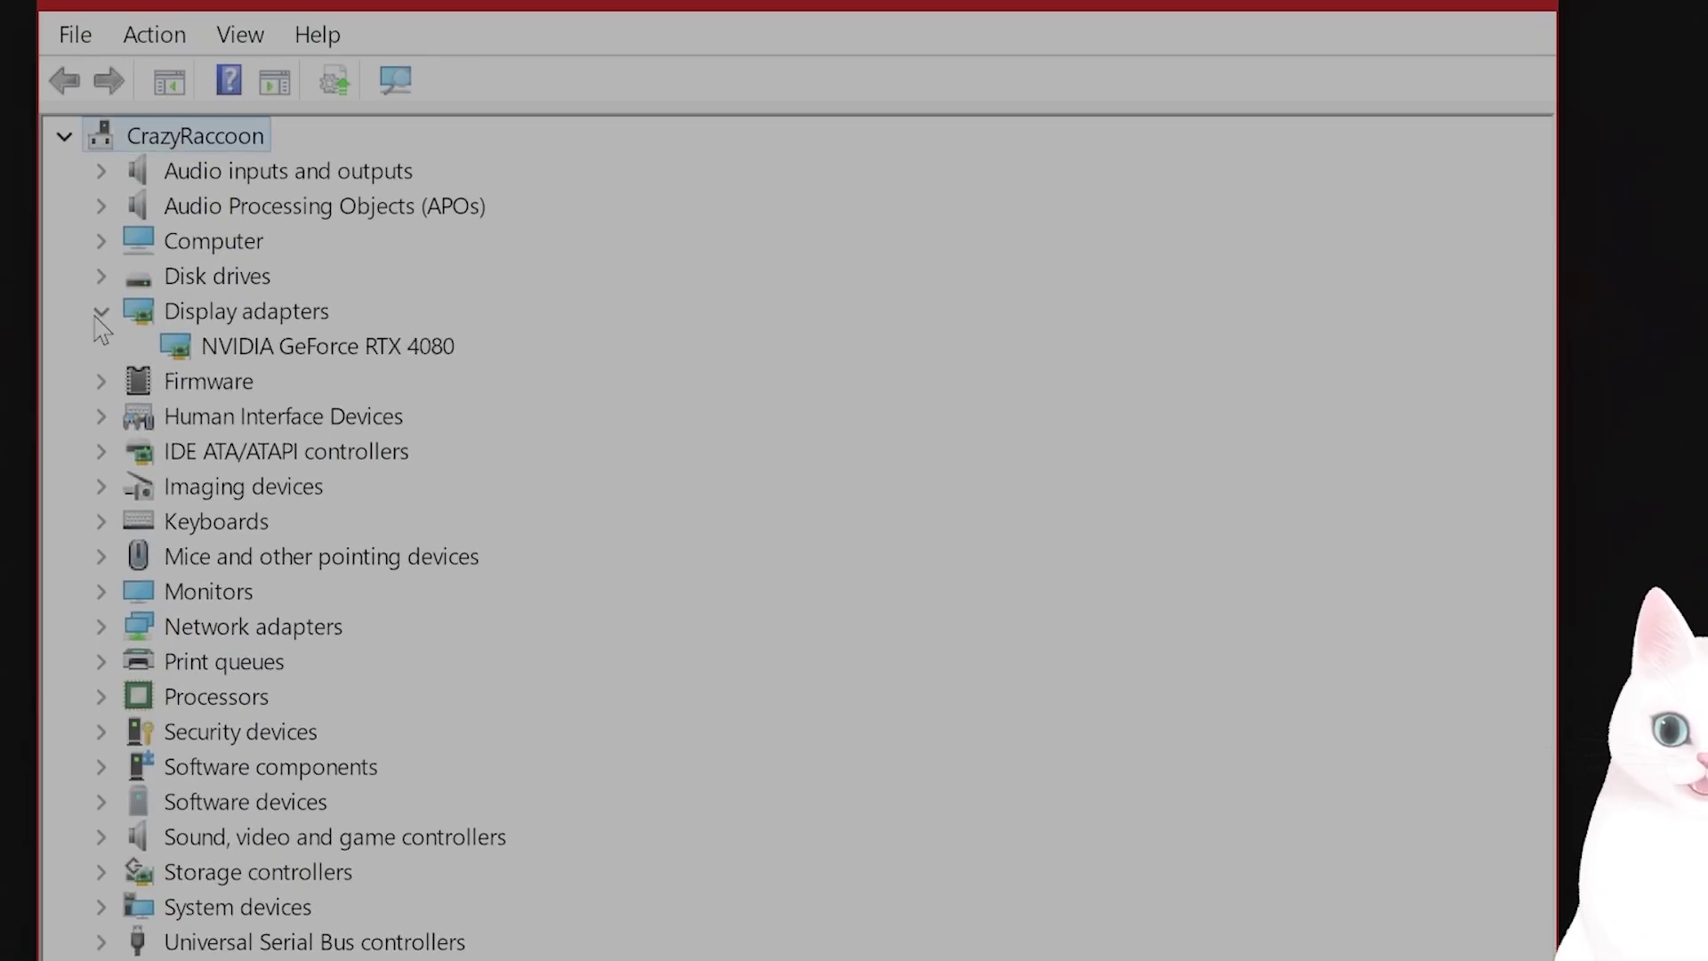
click(350, 356)
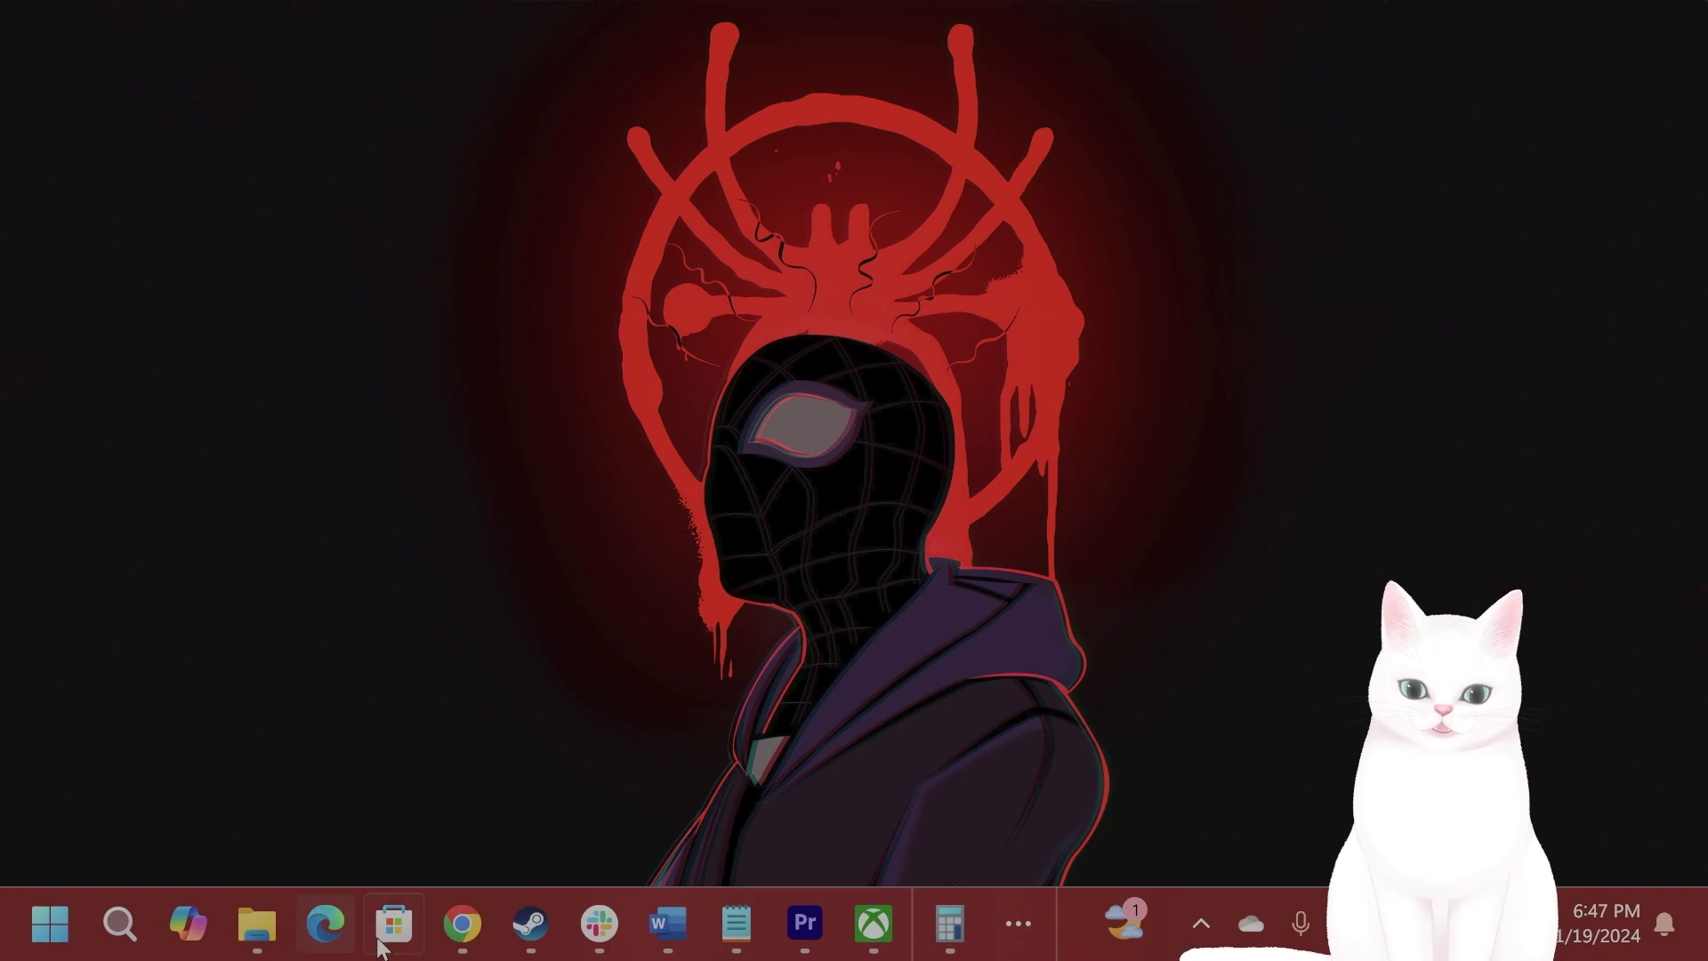
mouse_move(461, 924)
click(494, 843)
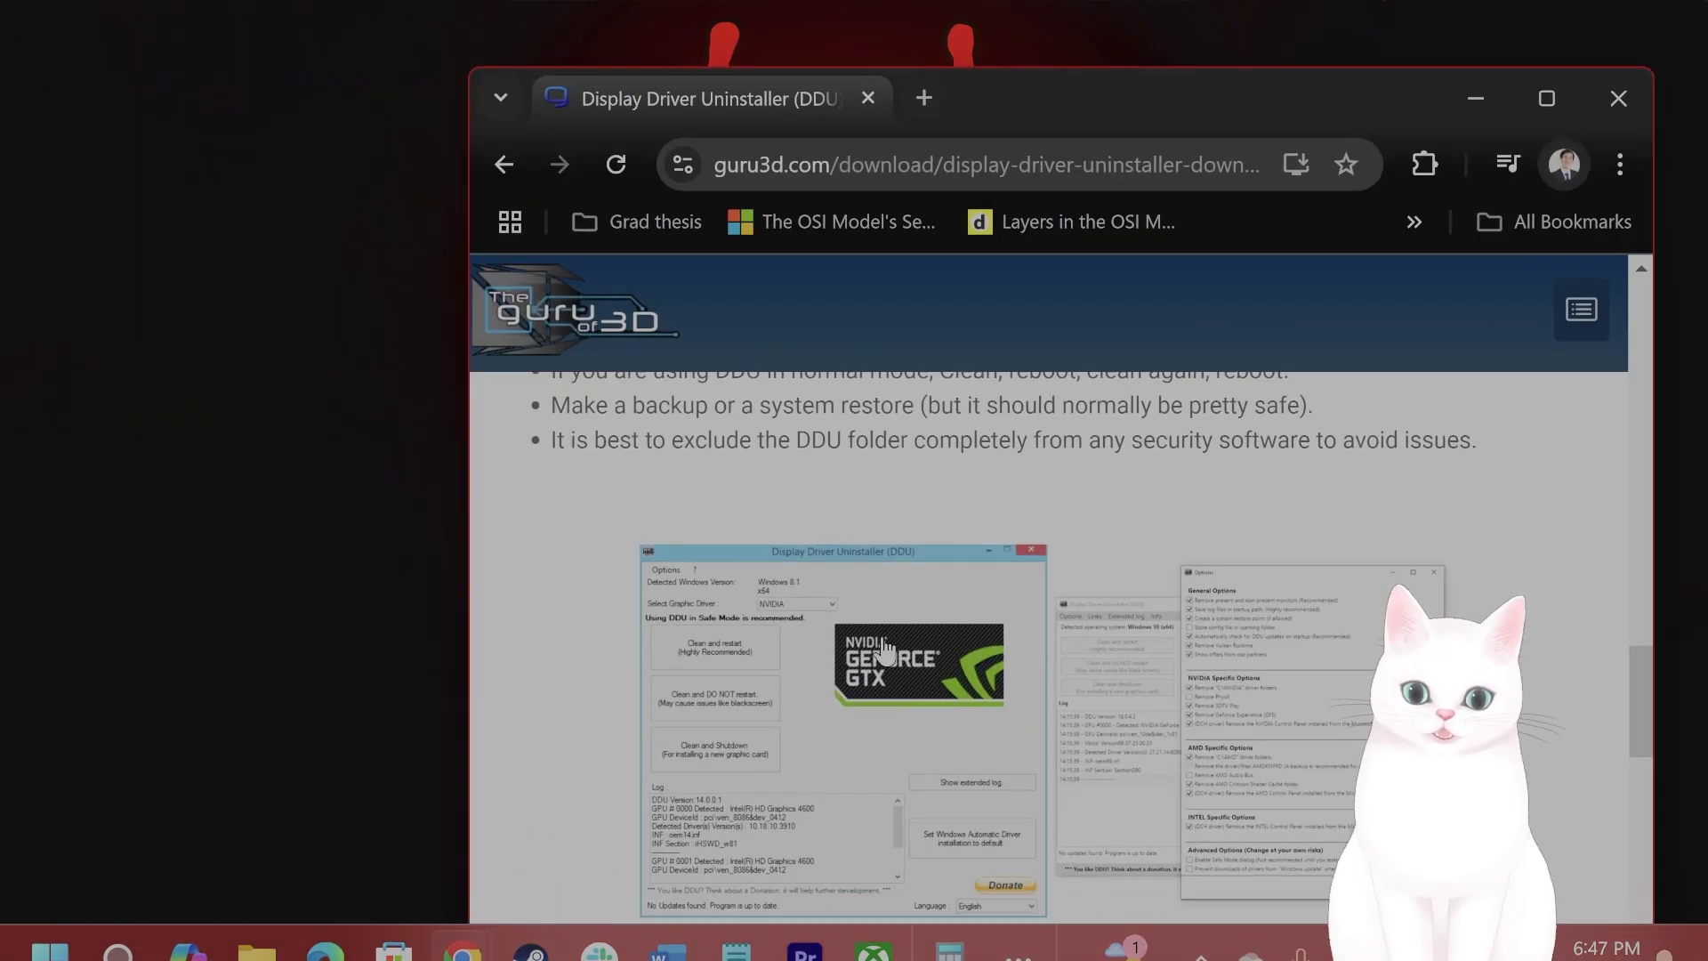
scroll(995, 623, up, 5)
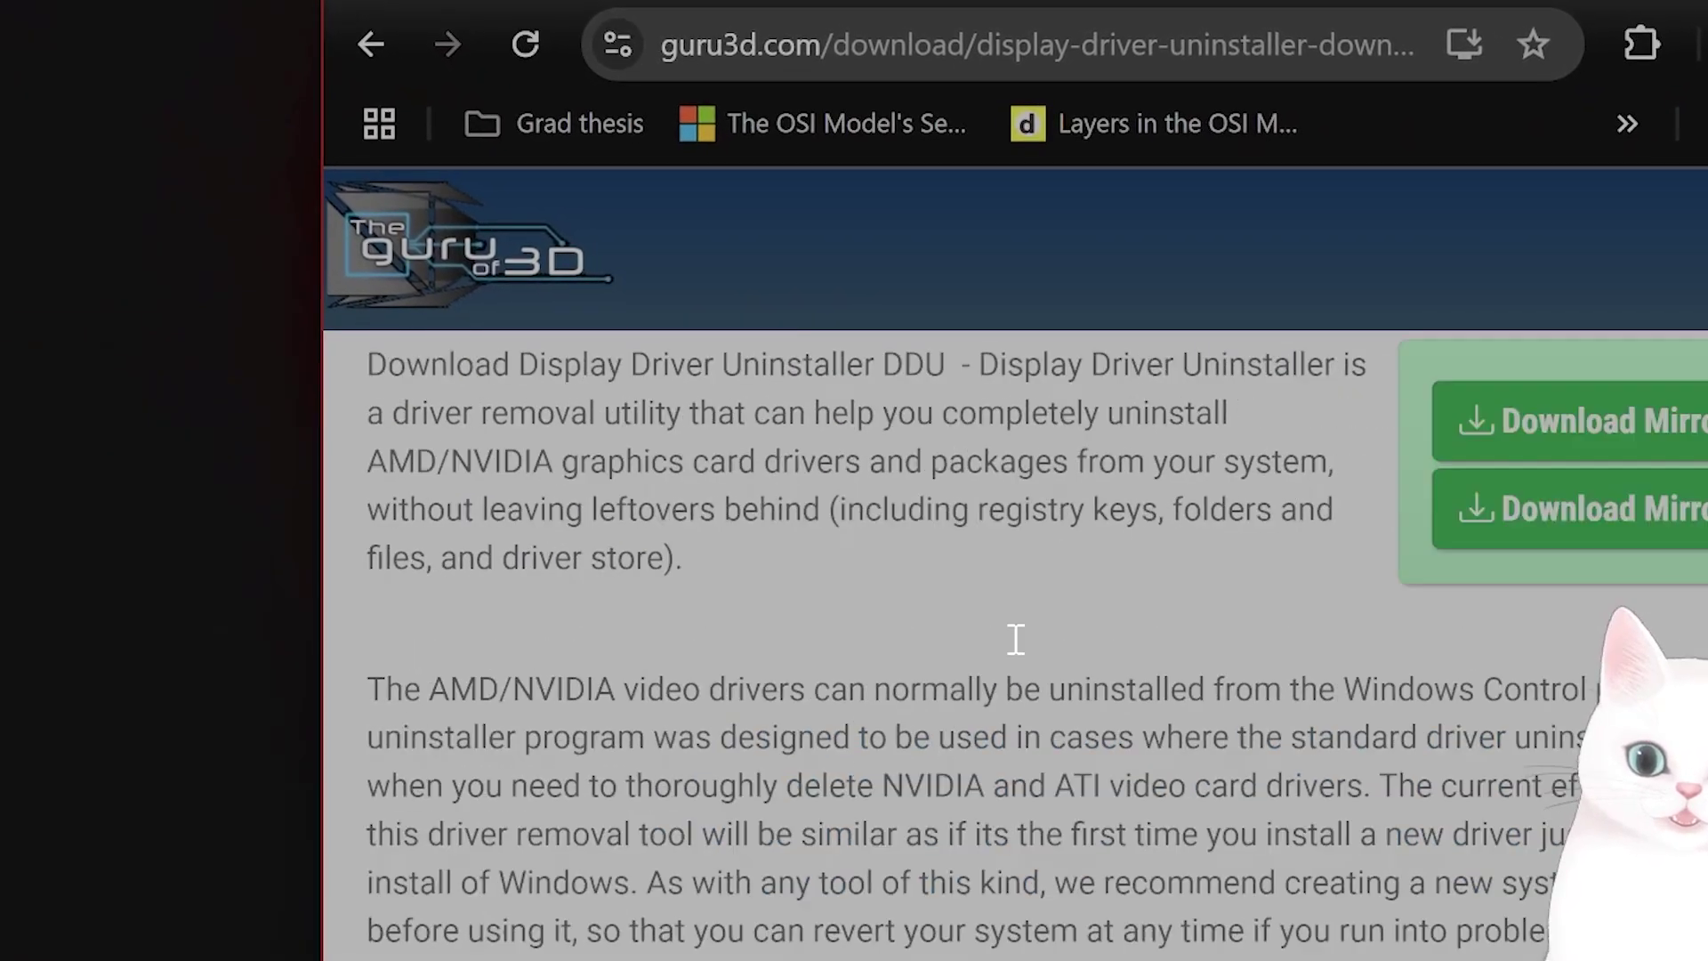
scroll(1016, 639, up, 5)
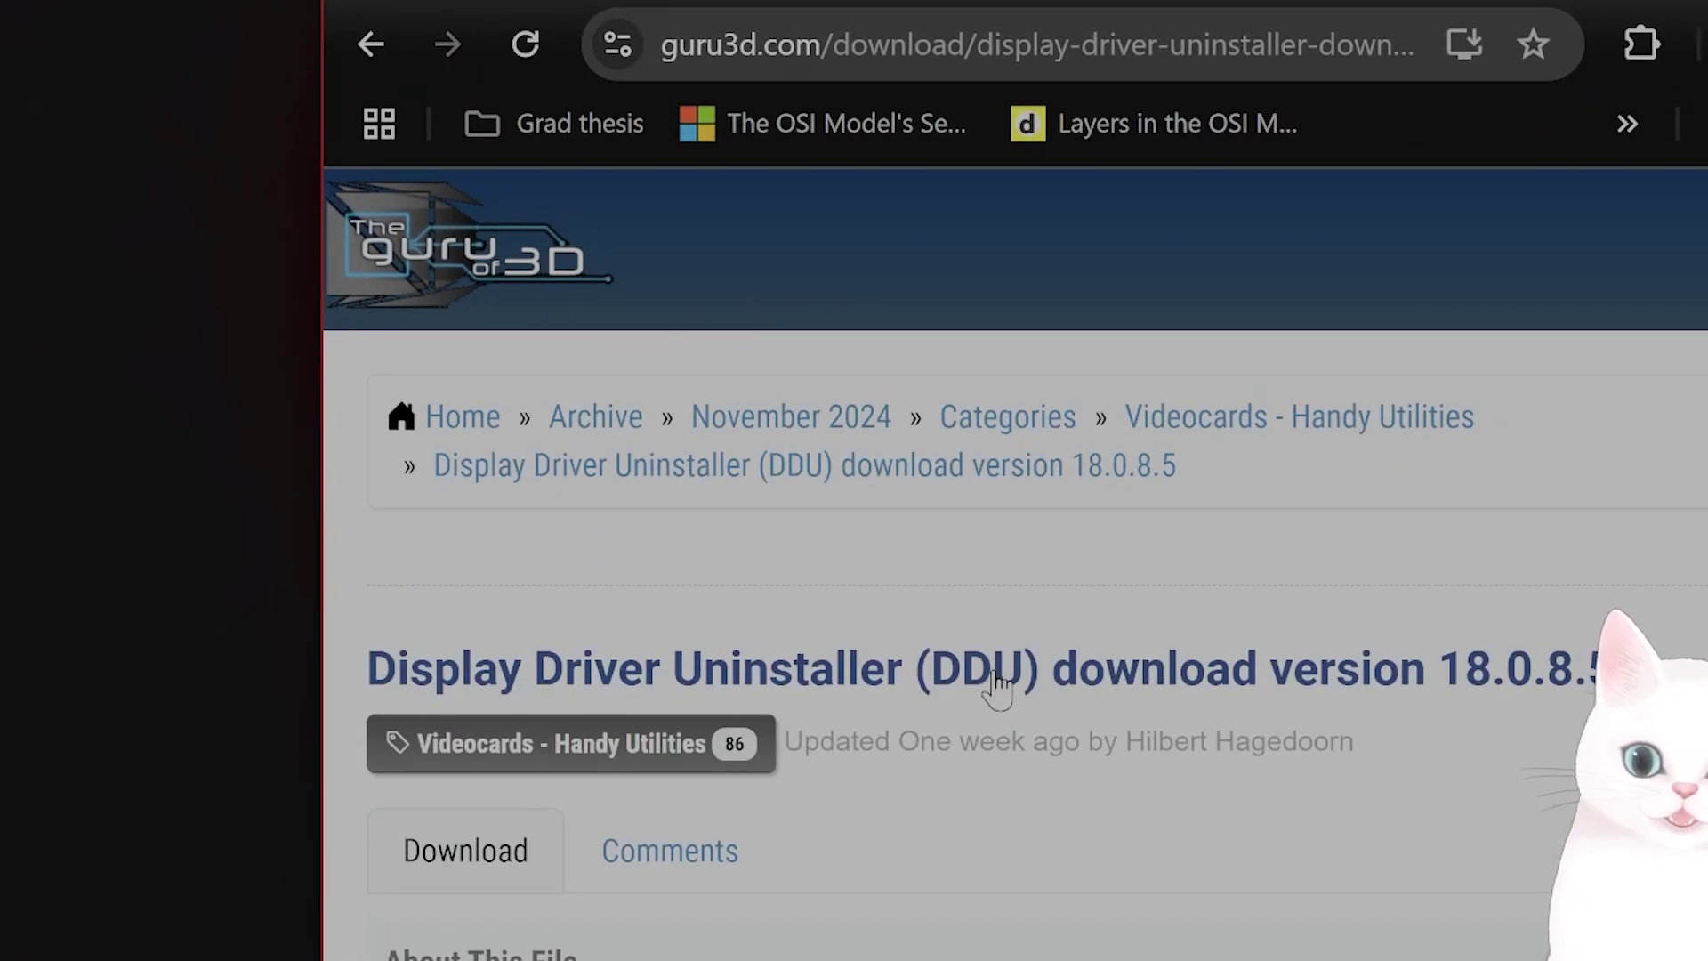
drag(343, 669, 1588, 676)
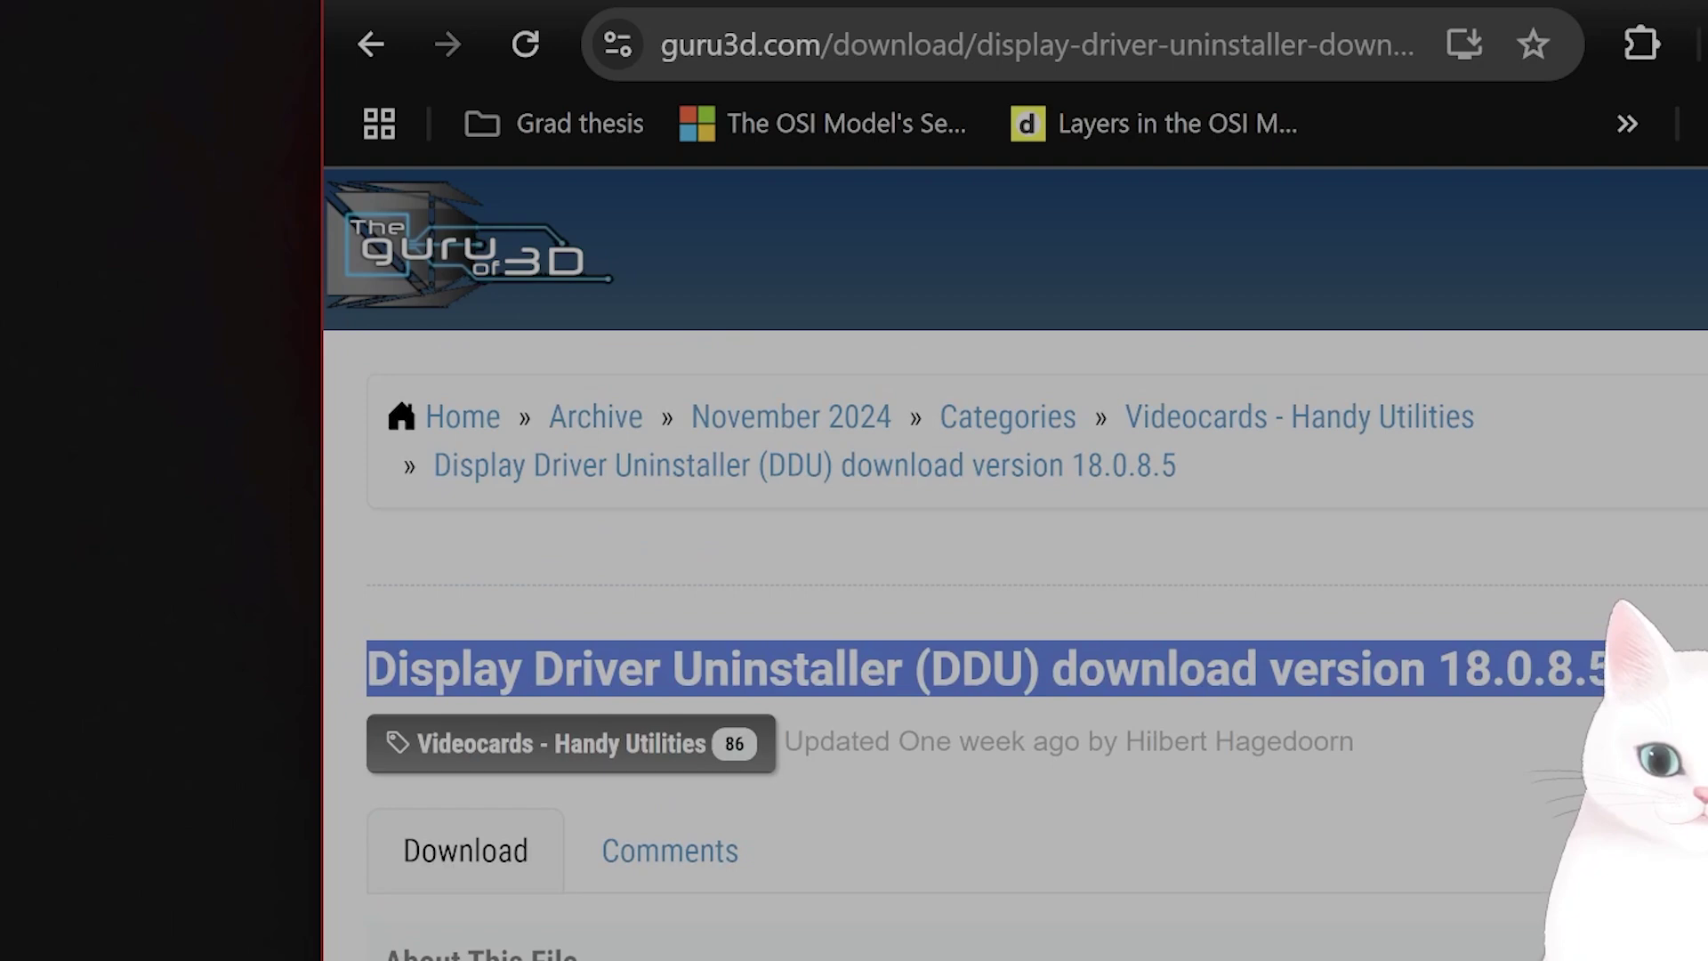
scroll(925, 669, down, 3)
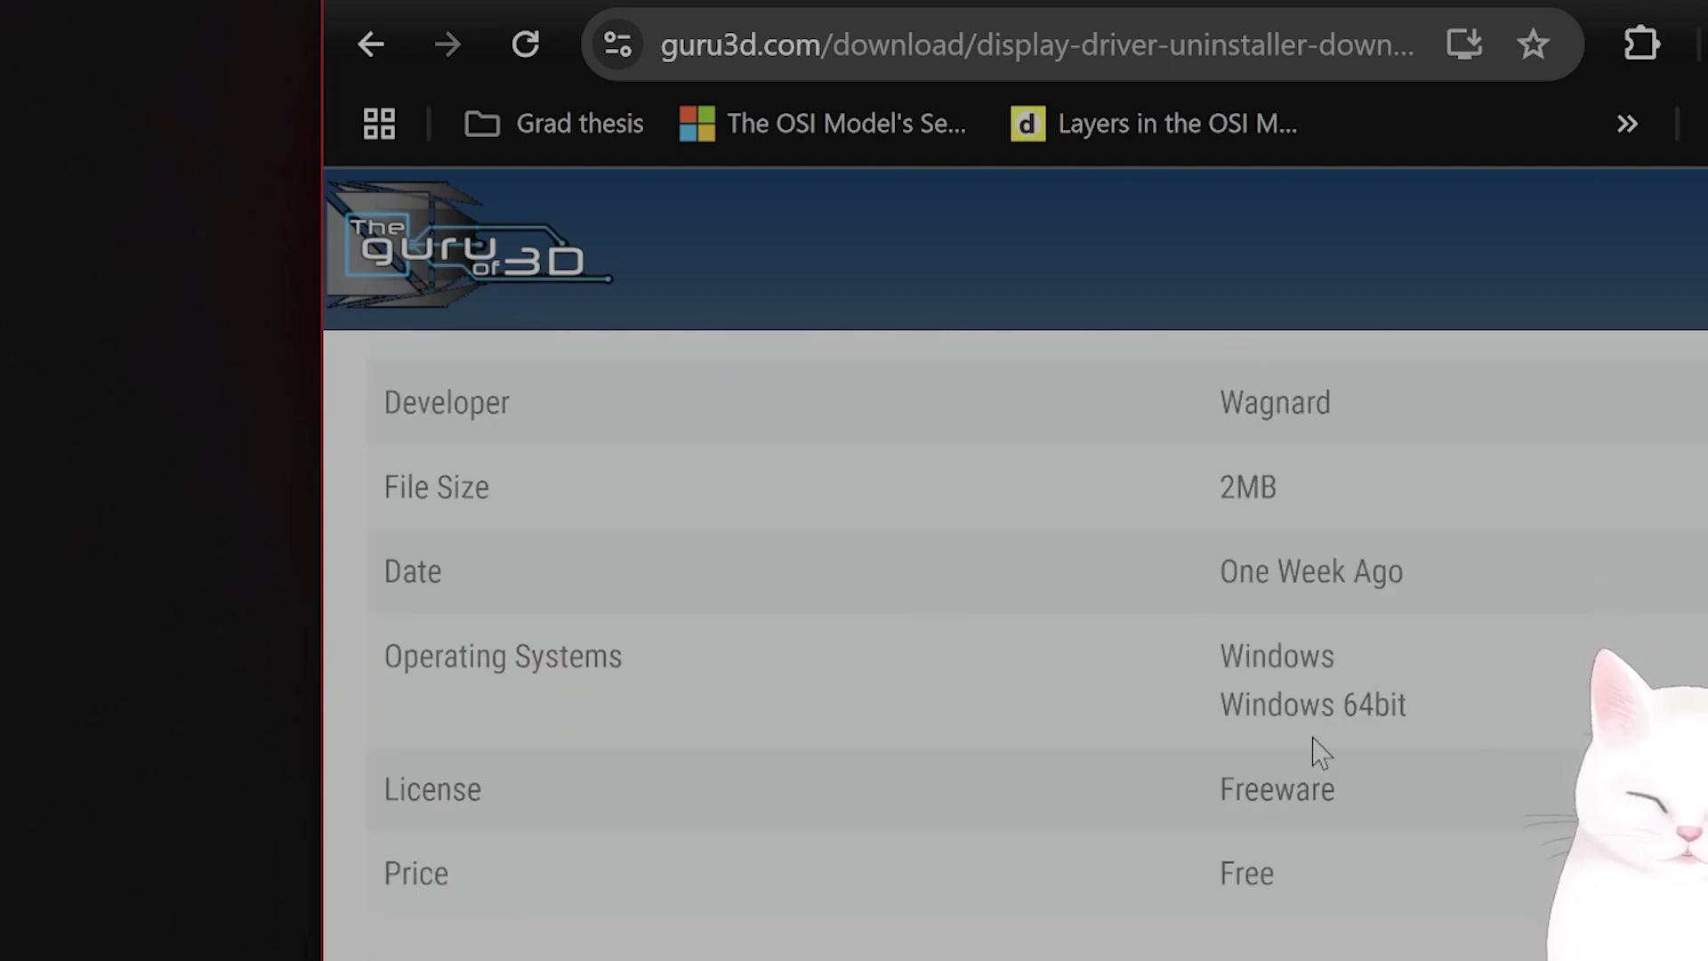
scroll(1315, 751, down, 5)
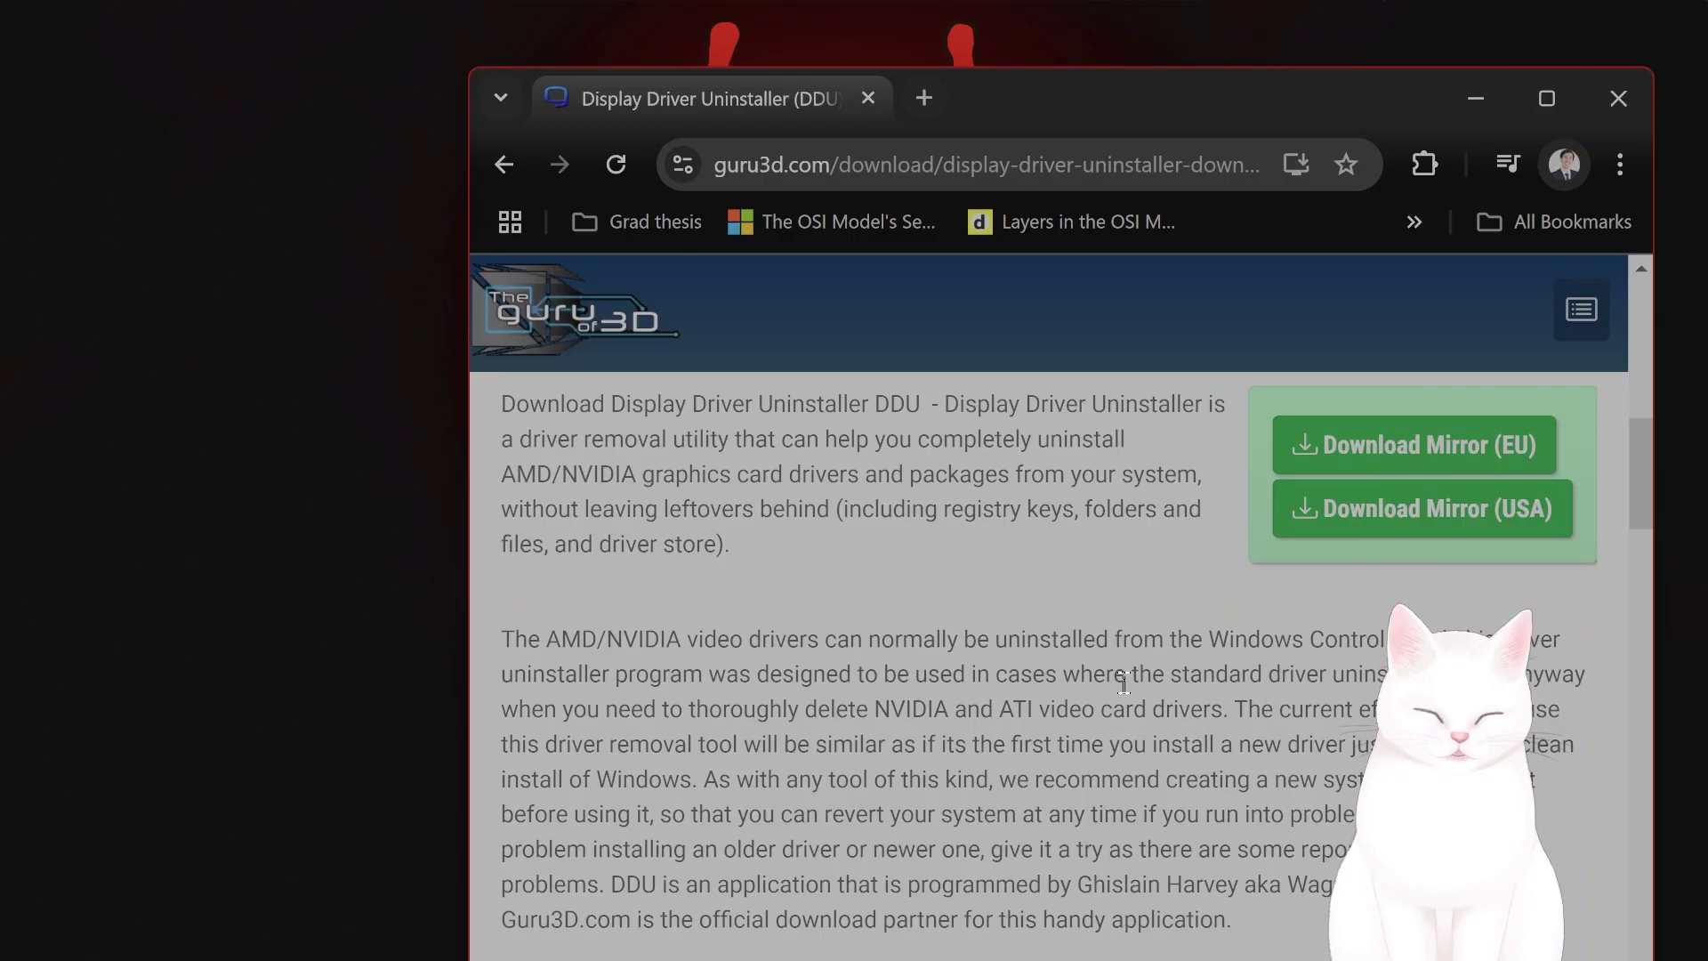
scroll(1123, 683, down, 3)
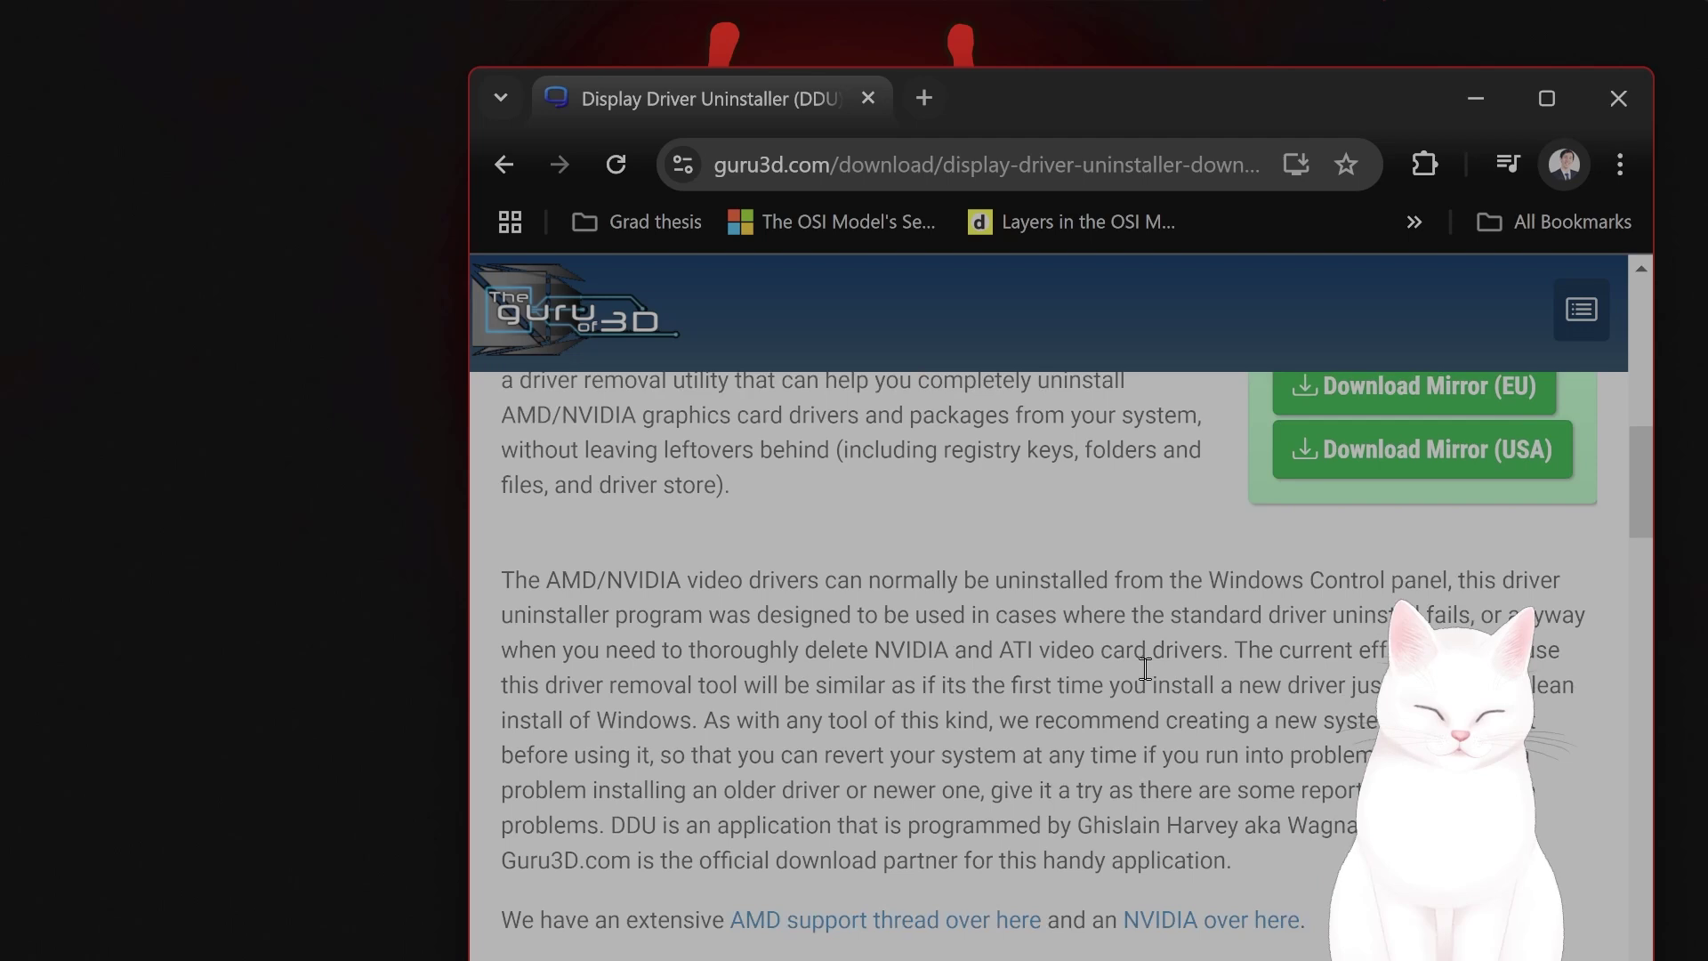
click(1476, 98)
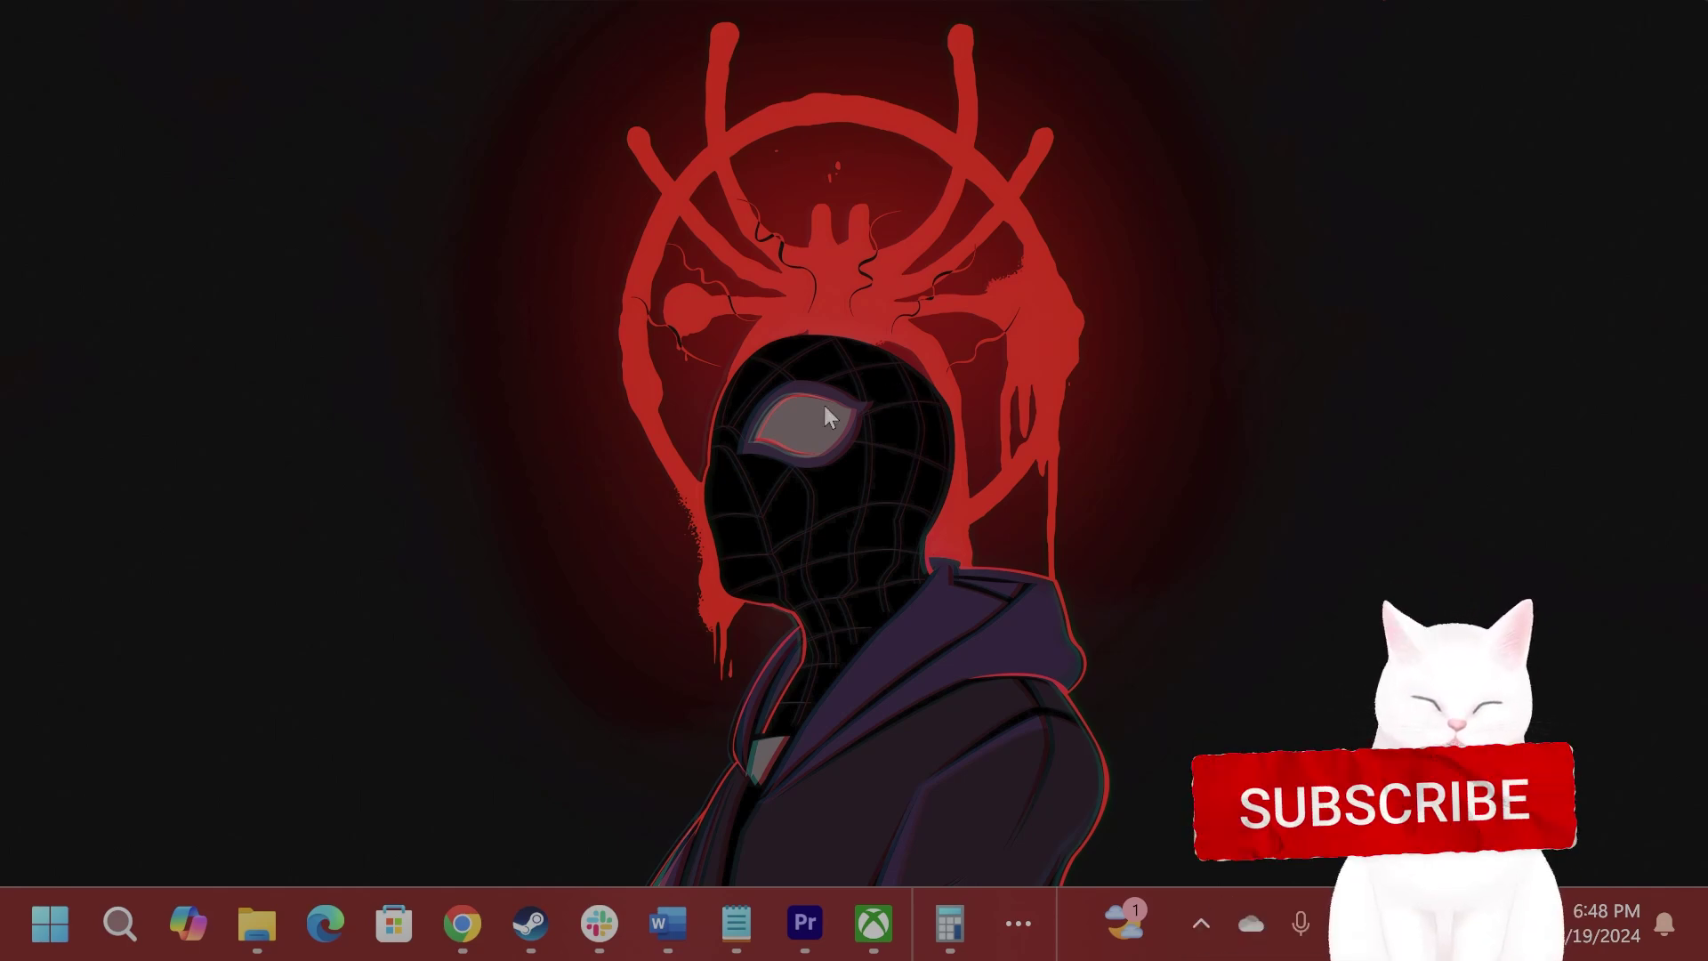
click(463, 934)
click(530, 925)
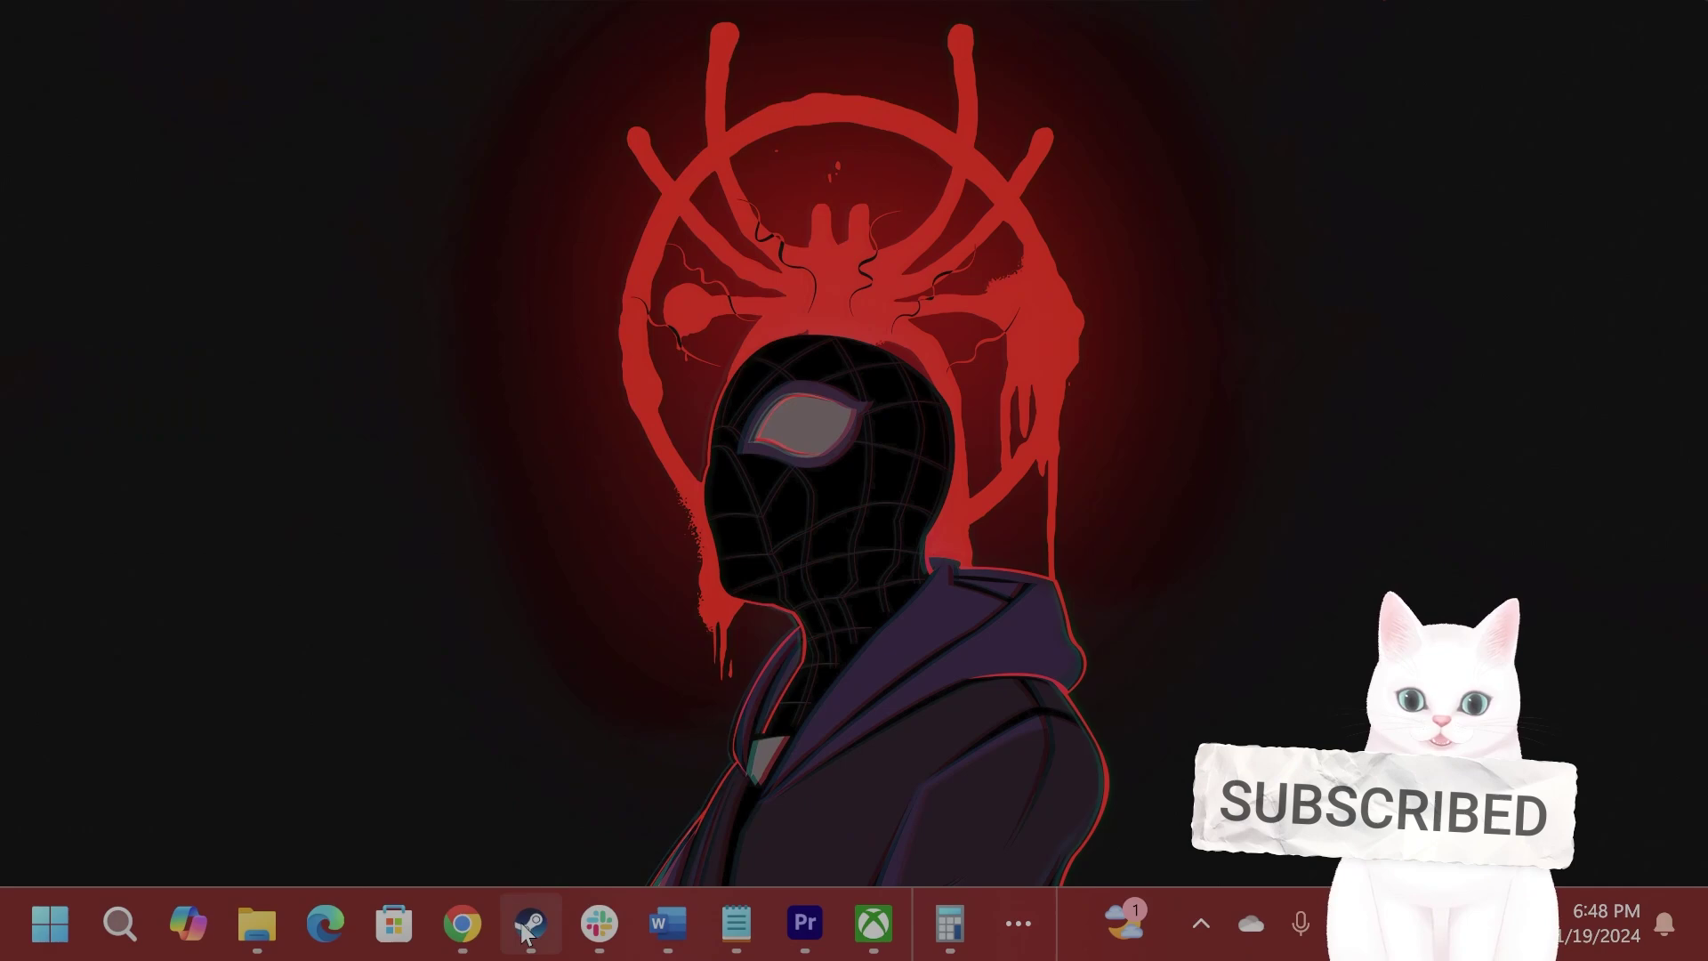
scroll(253, 574, down, 2)
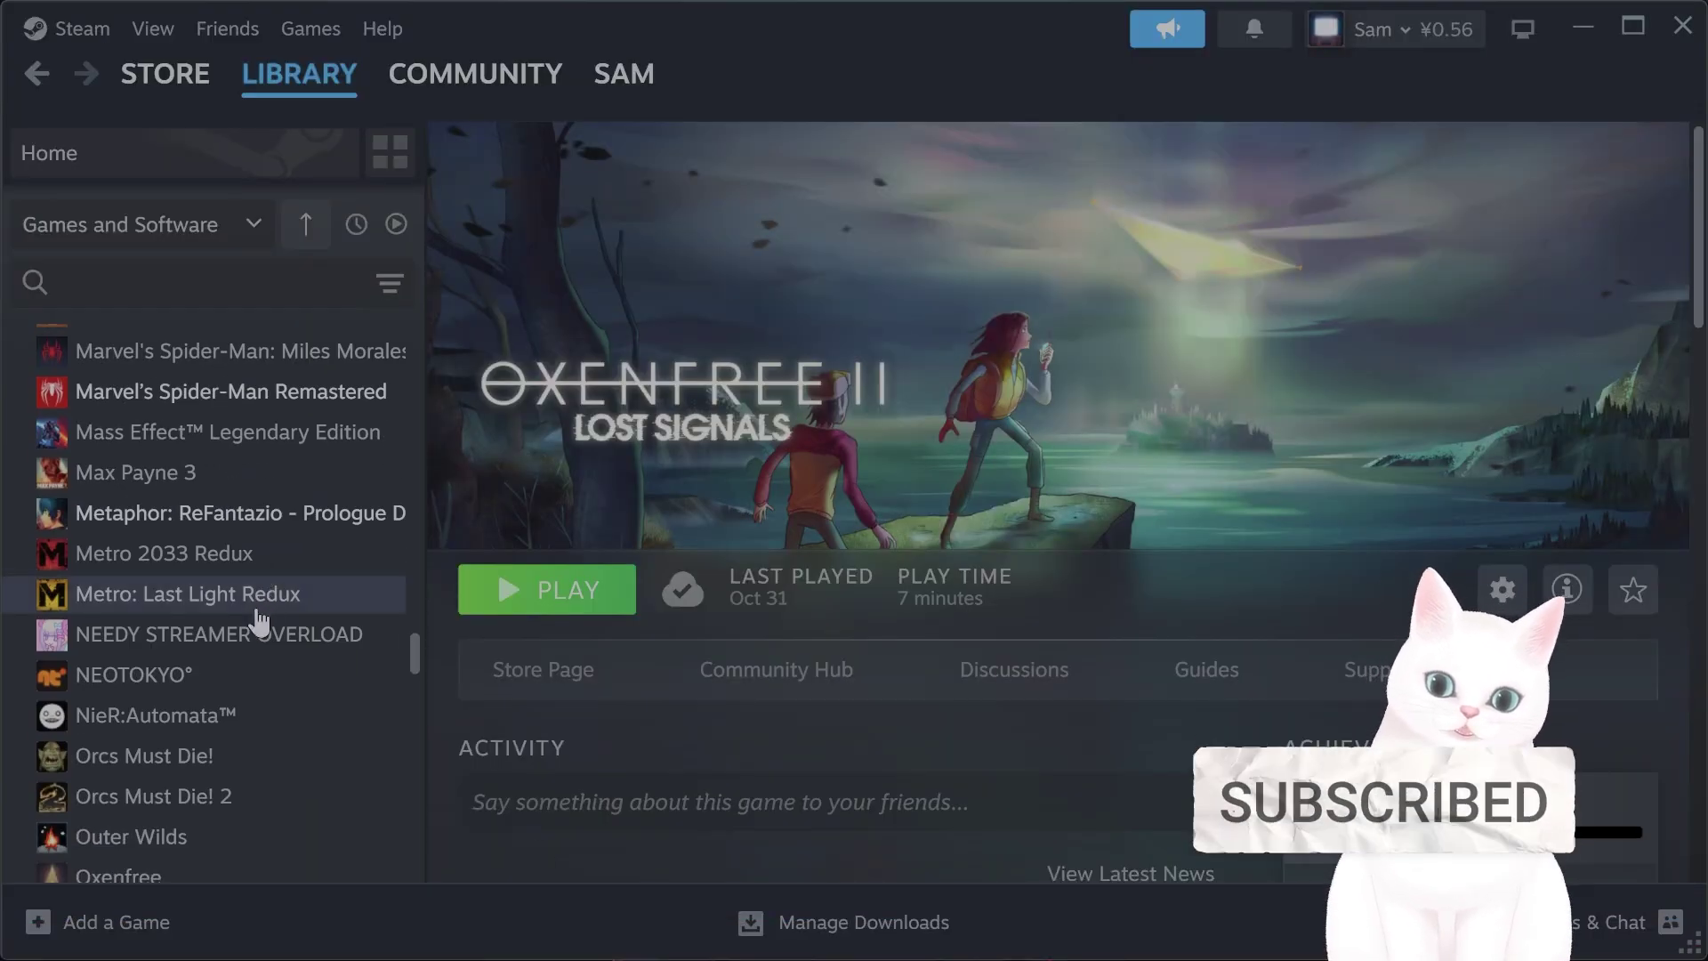
click(234, 520)
right_click(233, 521)
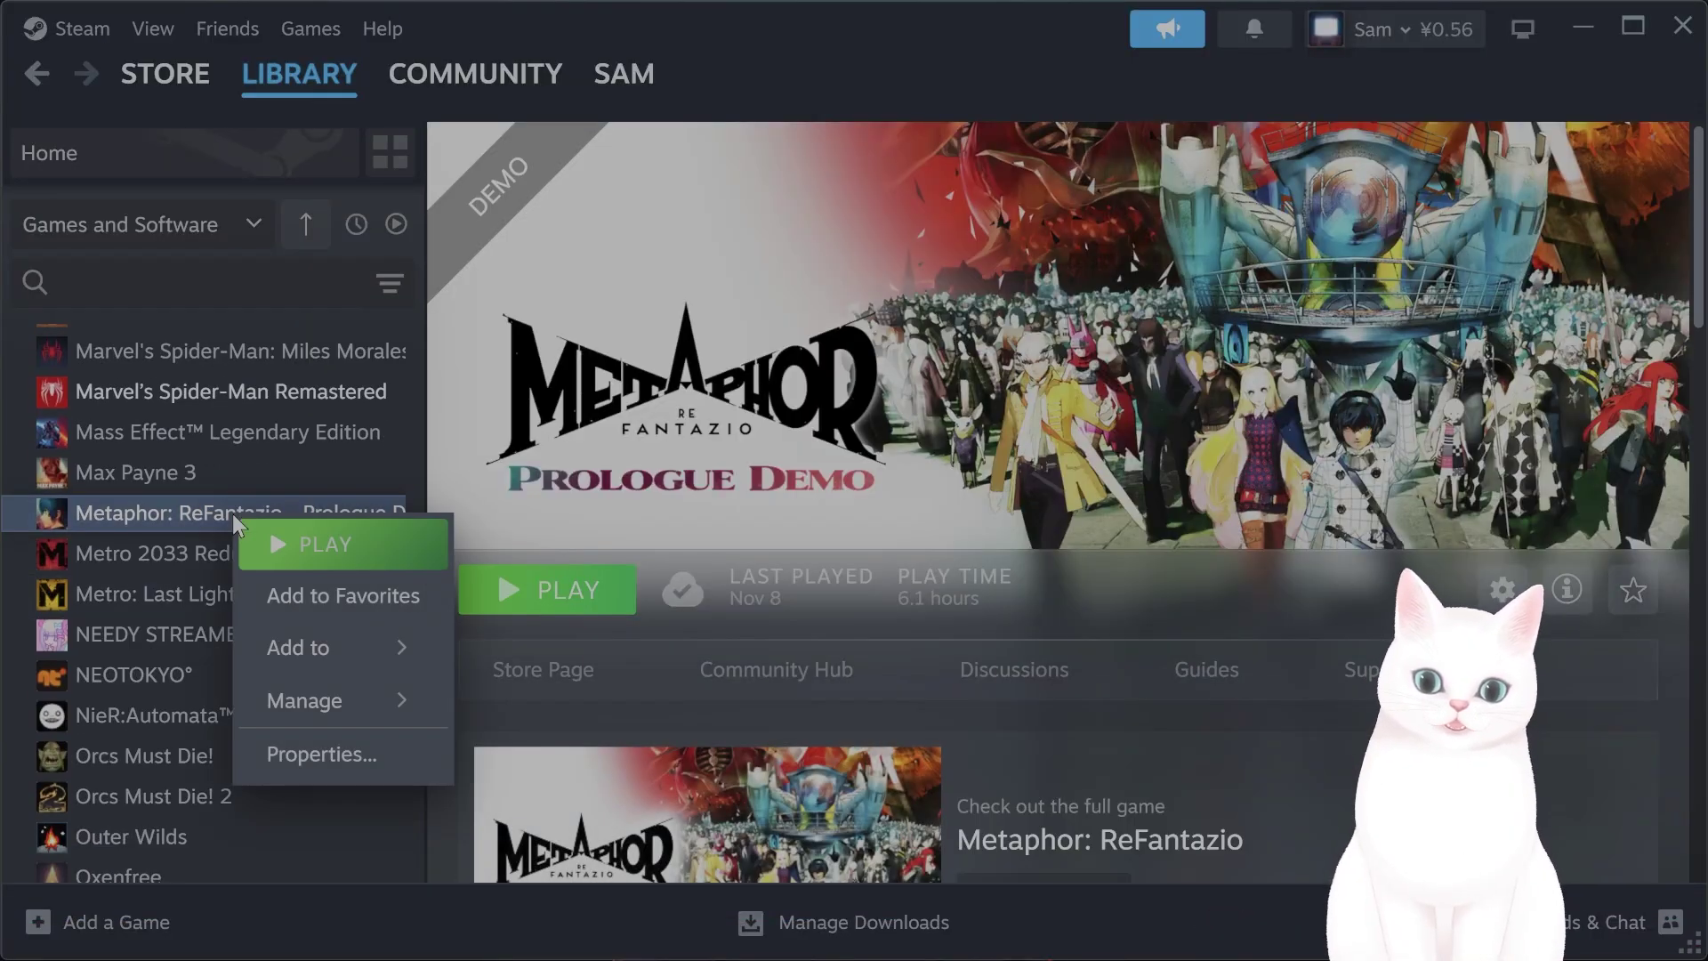
click(313, 756)
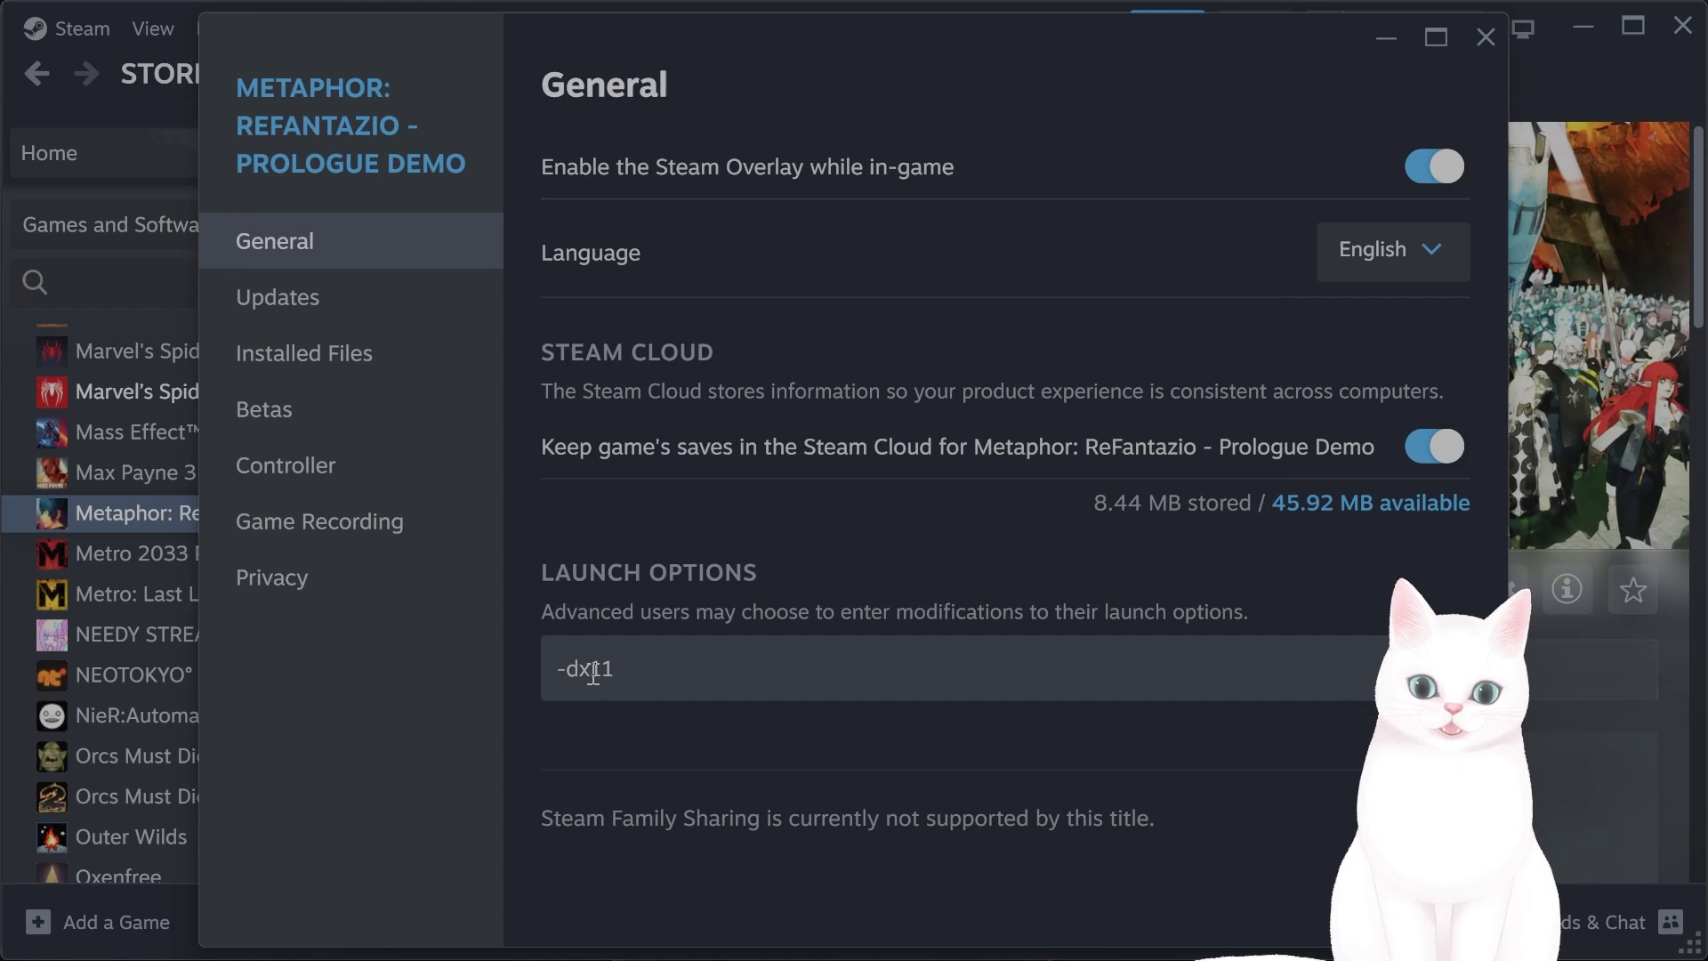
drag(561, 678, 619, 676)
click(668, 679)
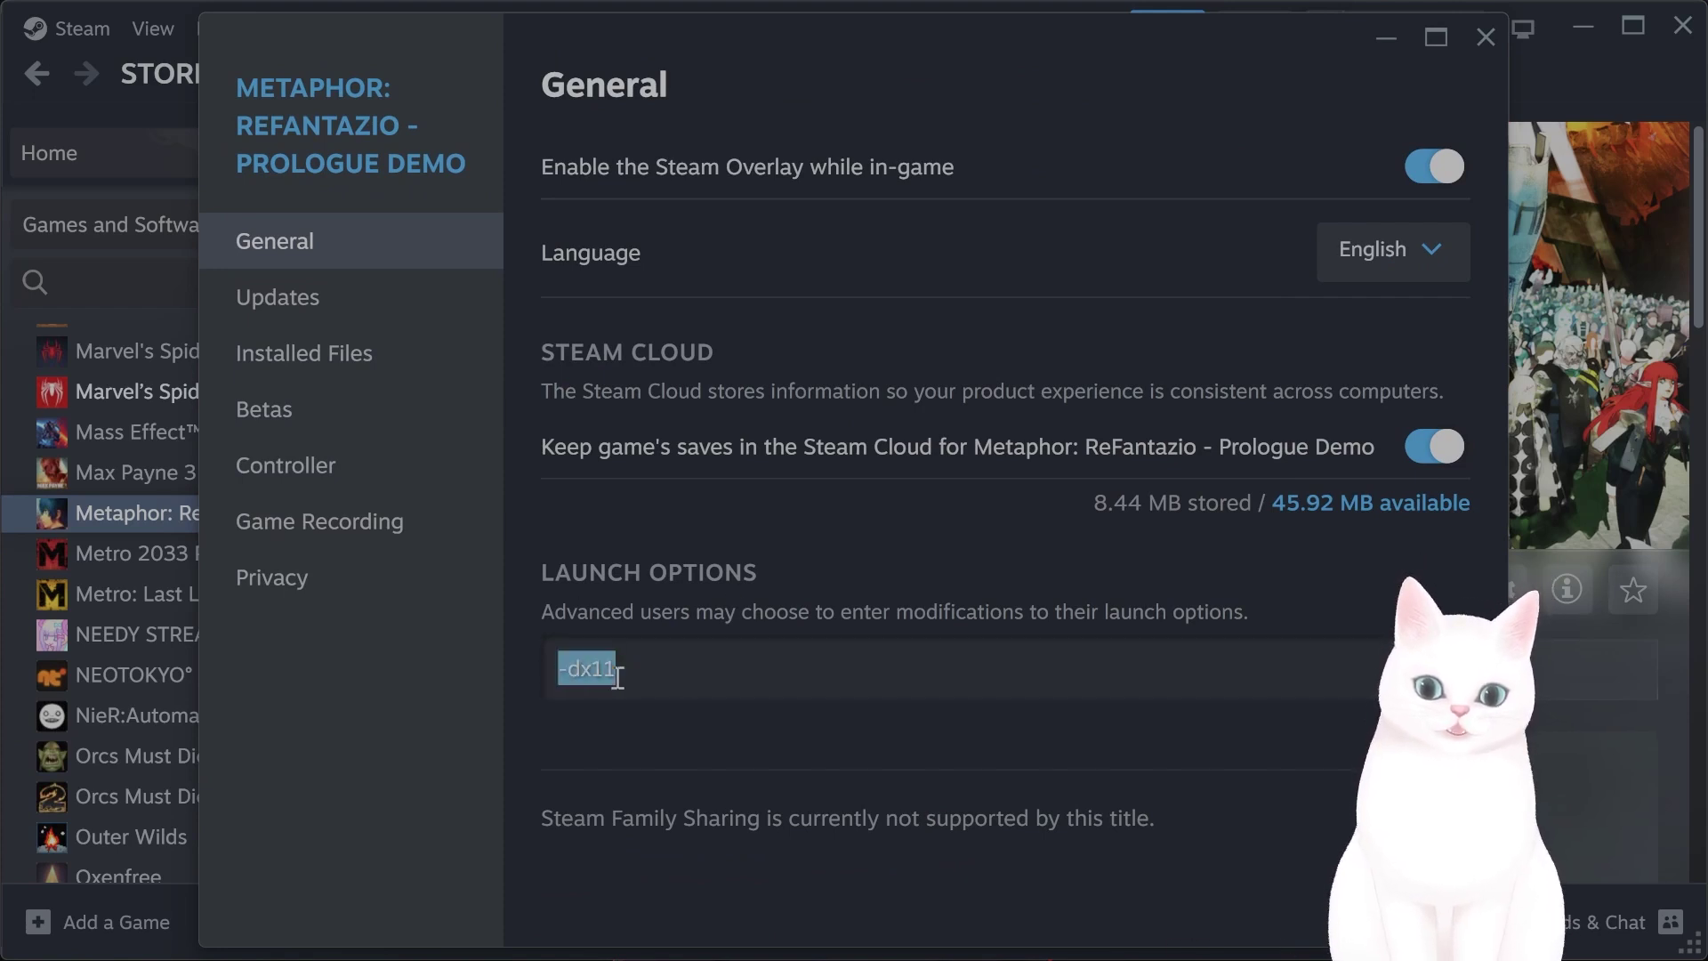
click(570, 672)
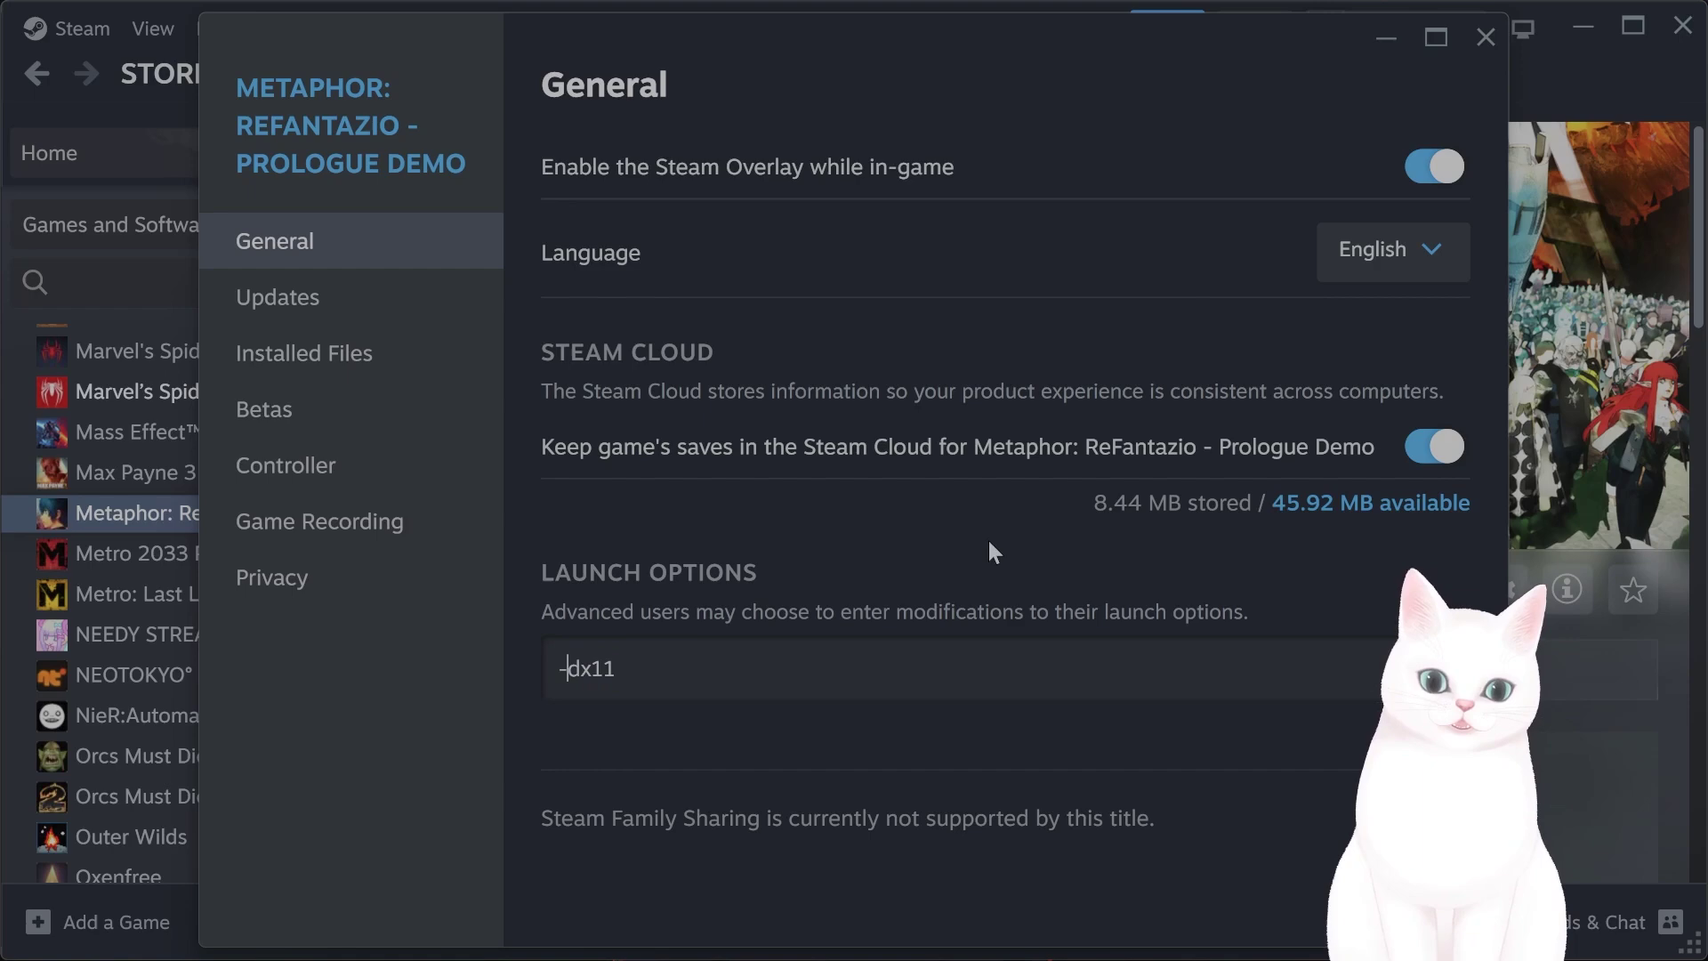
click(1487, 53)
click(1566, 26)
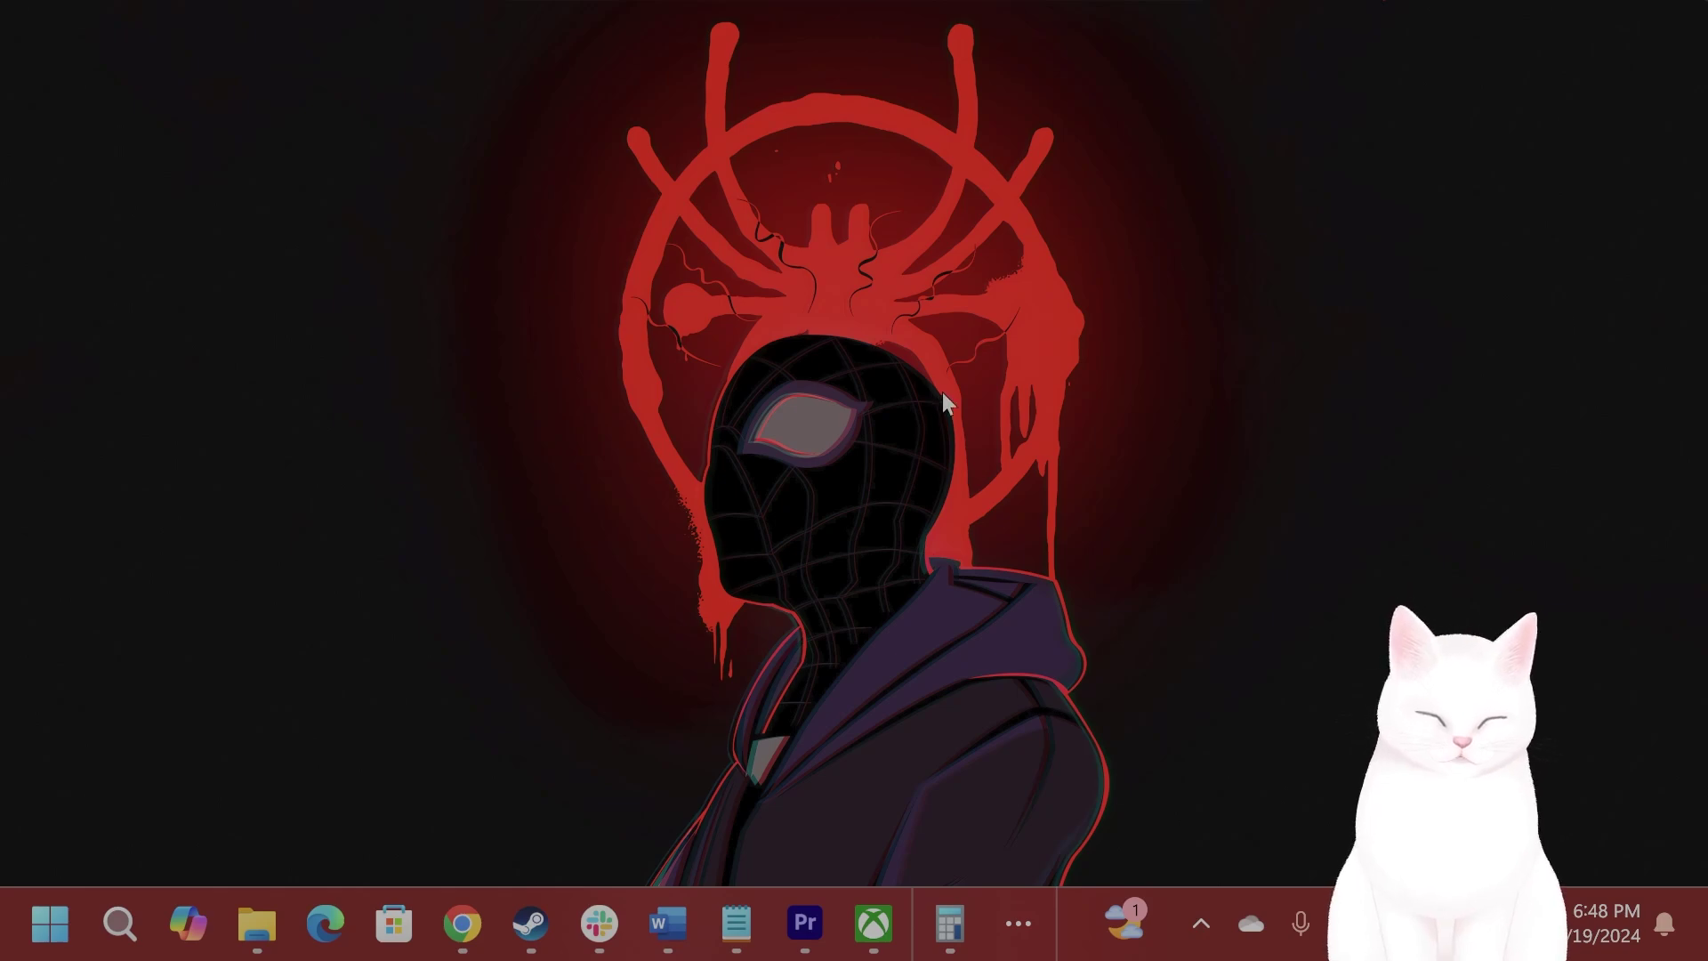
- From Call of Duty's Manage > Files in the Xbox app, browse to C:\XboxGames in File Explorer
click(874, 924)
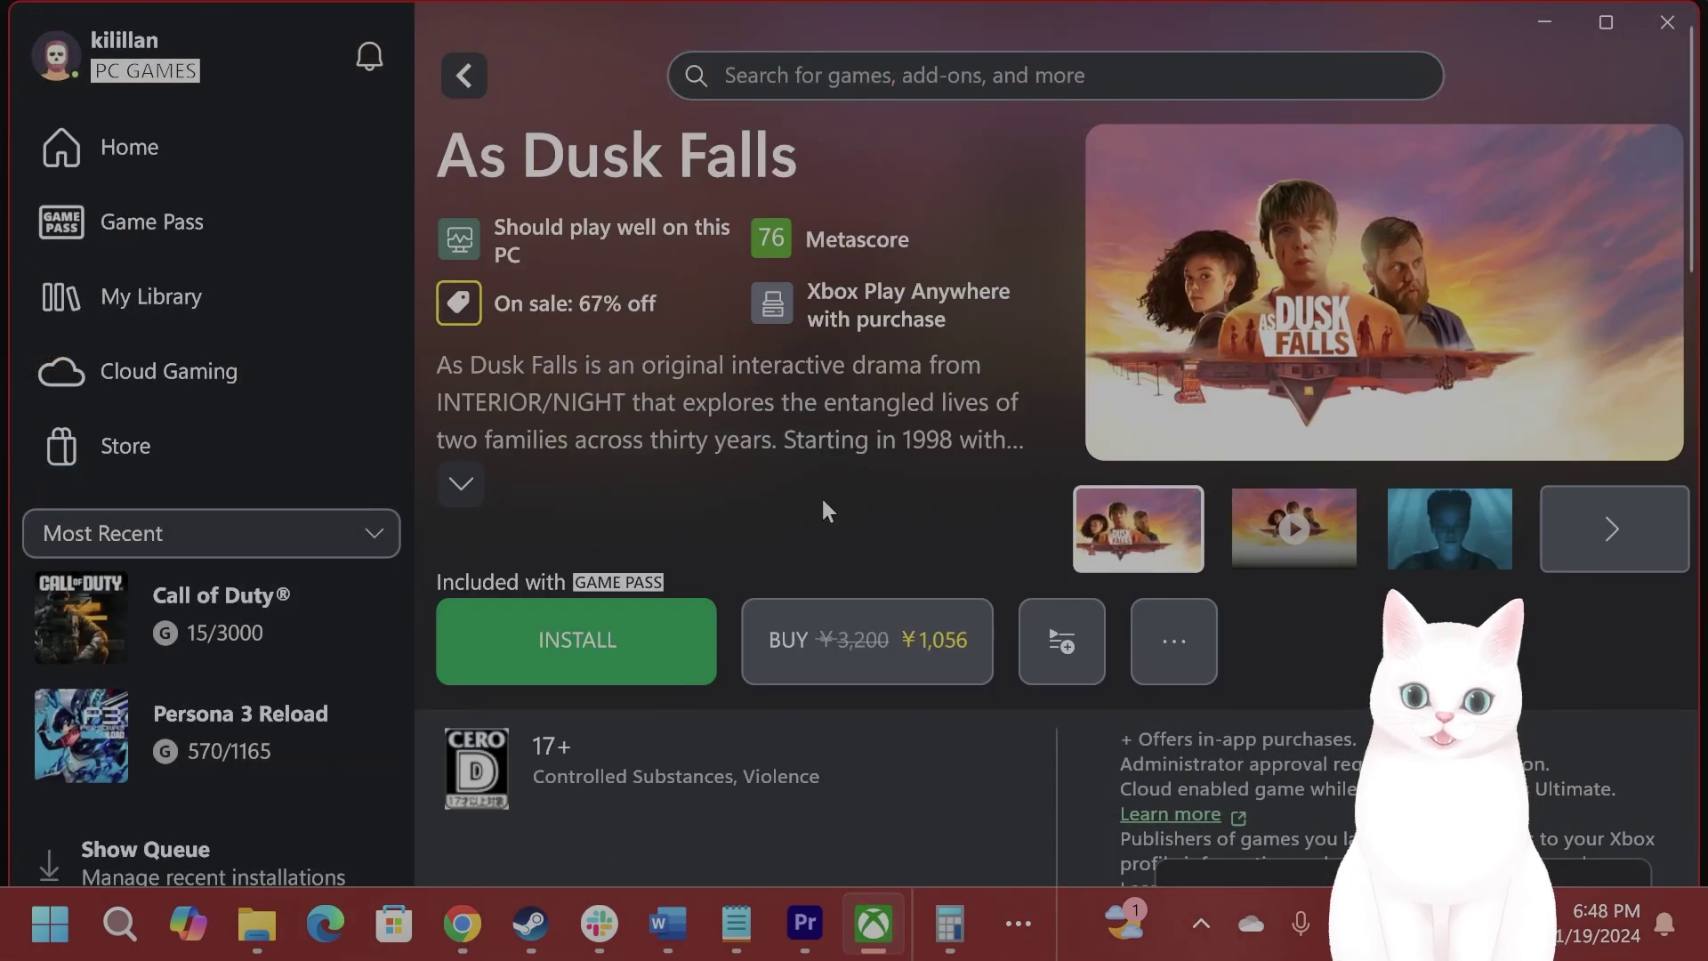
click(279, 621)
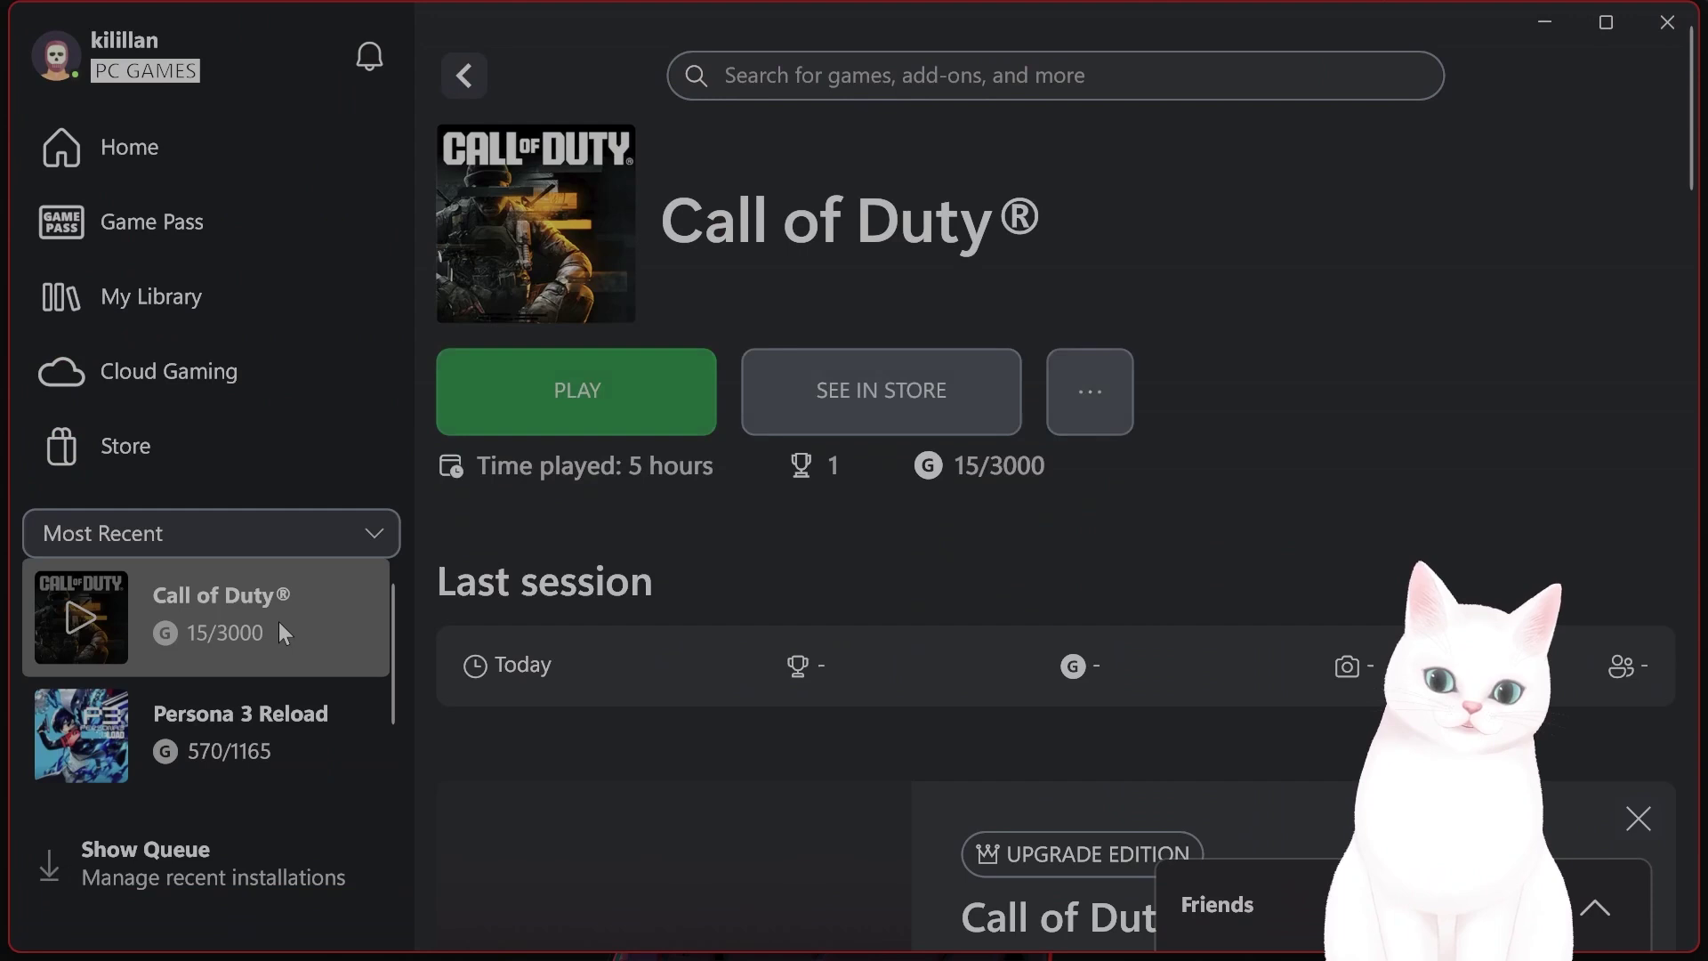
right_click(281, 626)
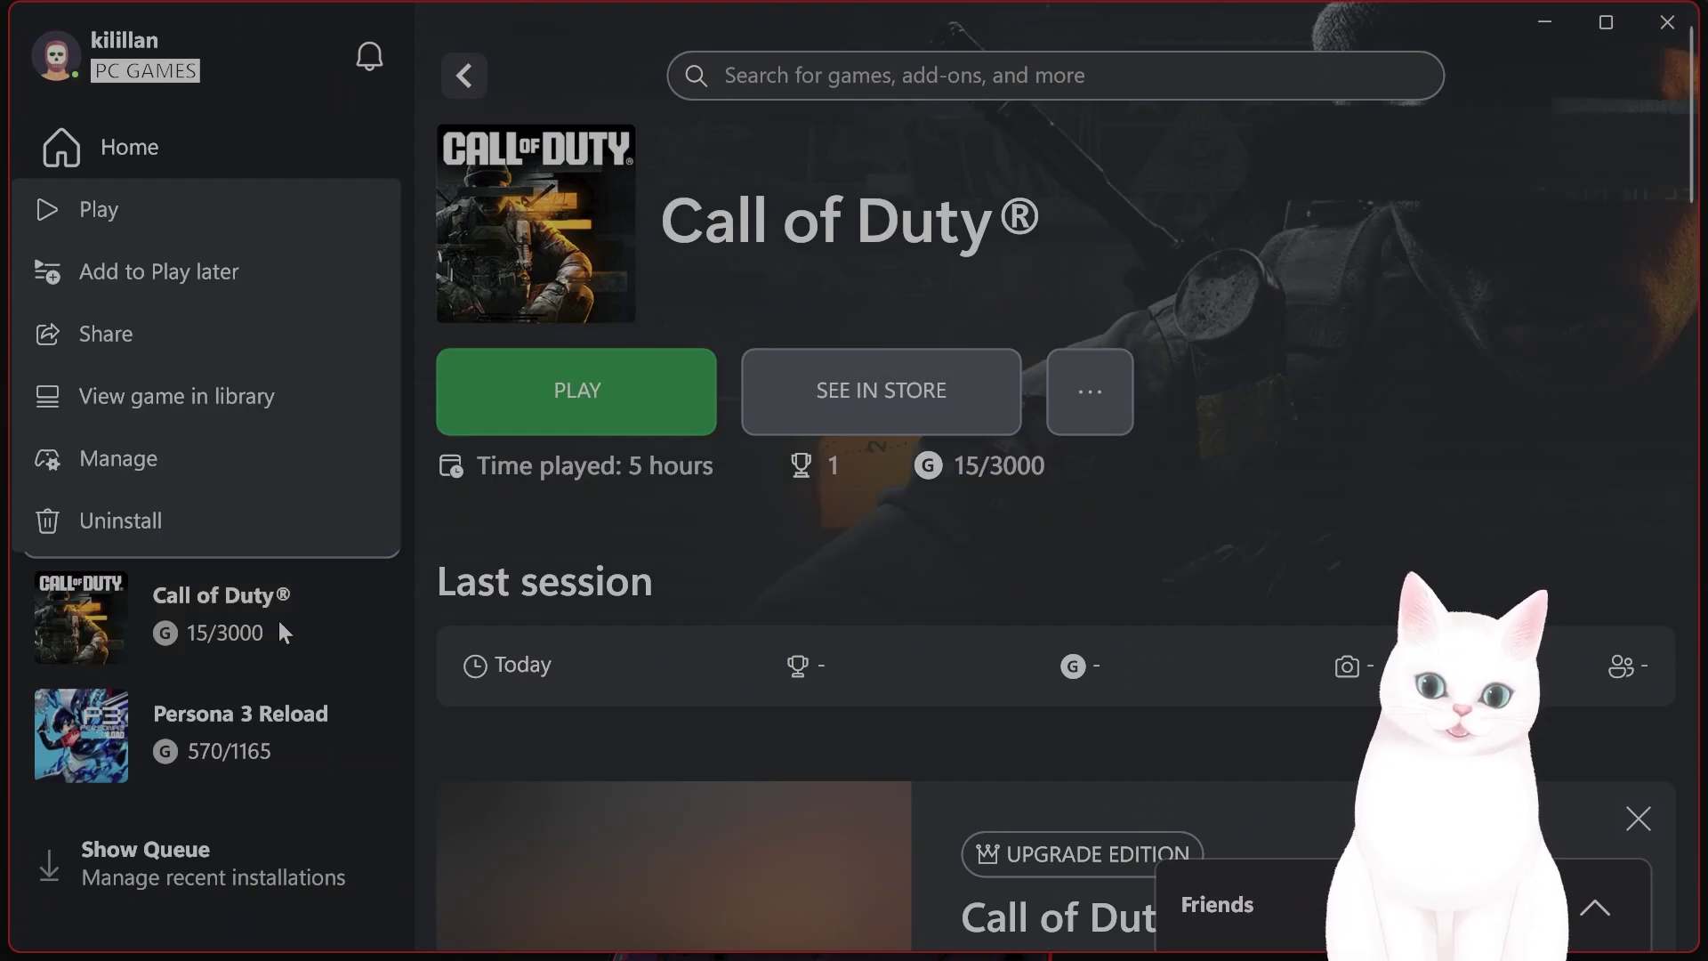
click(270, 454)
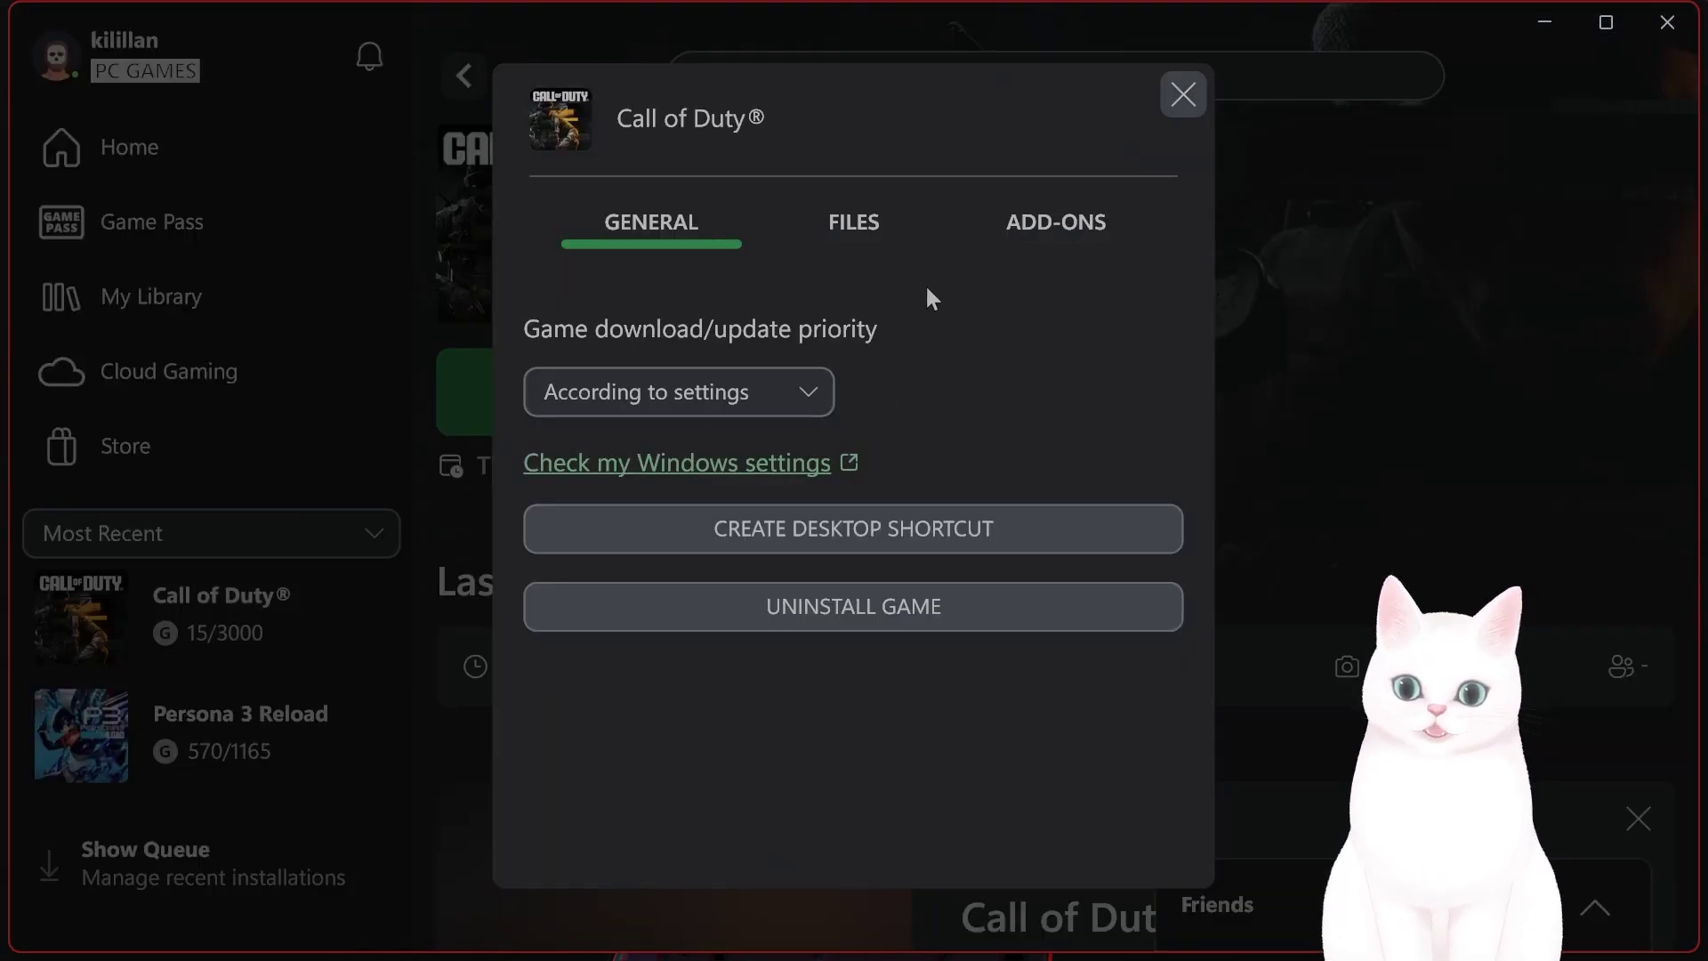
click(870, 238)
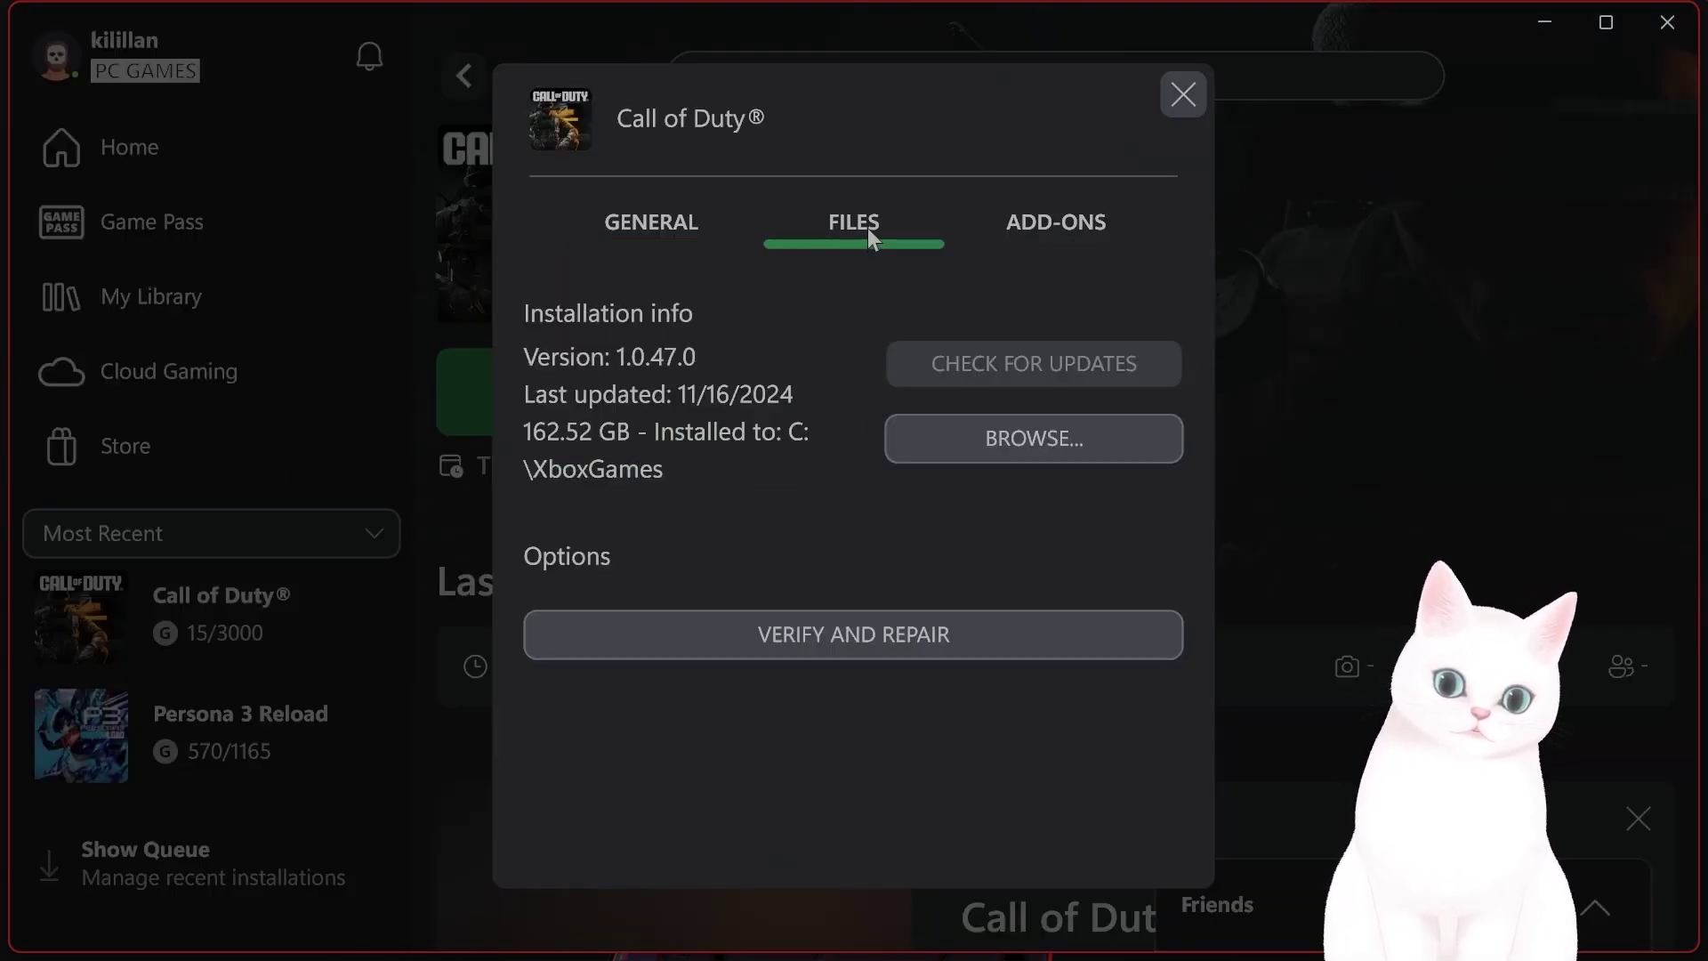
click(1003, 442)
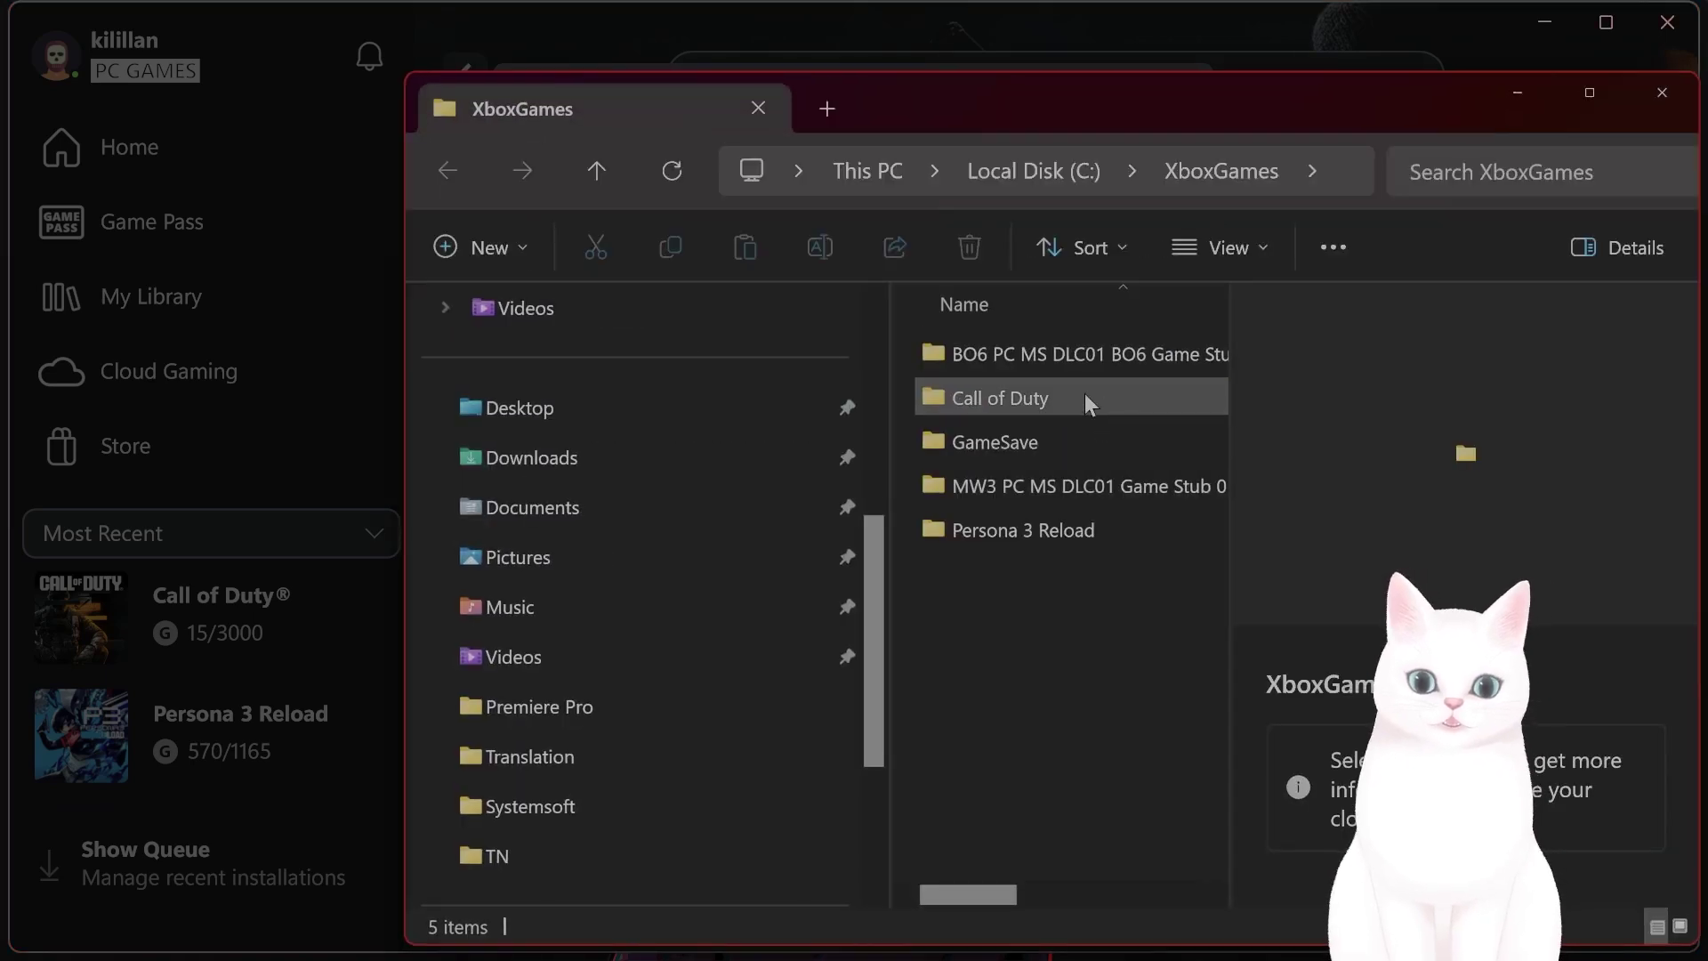
- Open the Call of Duty\Content folder and widen the File Explorer window
double_click(1085, 394)
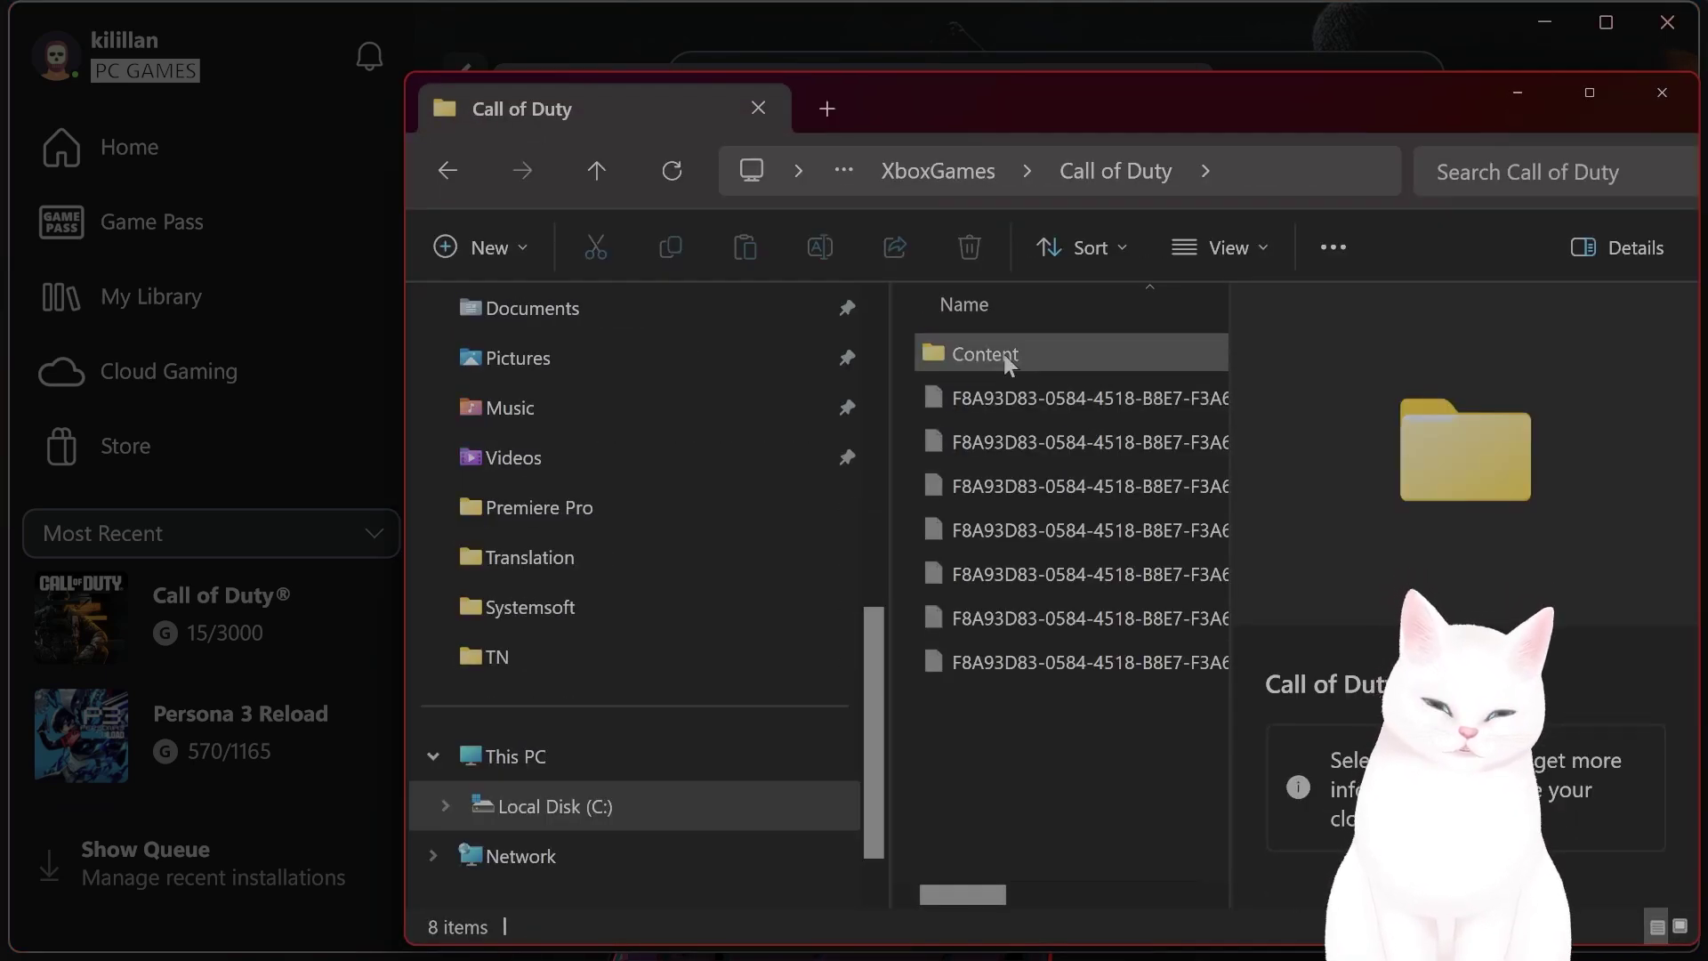
double_click(1004, 354)
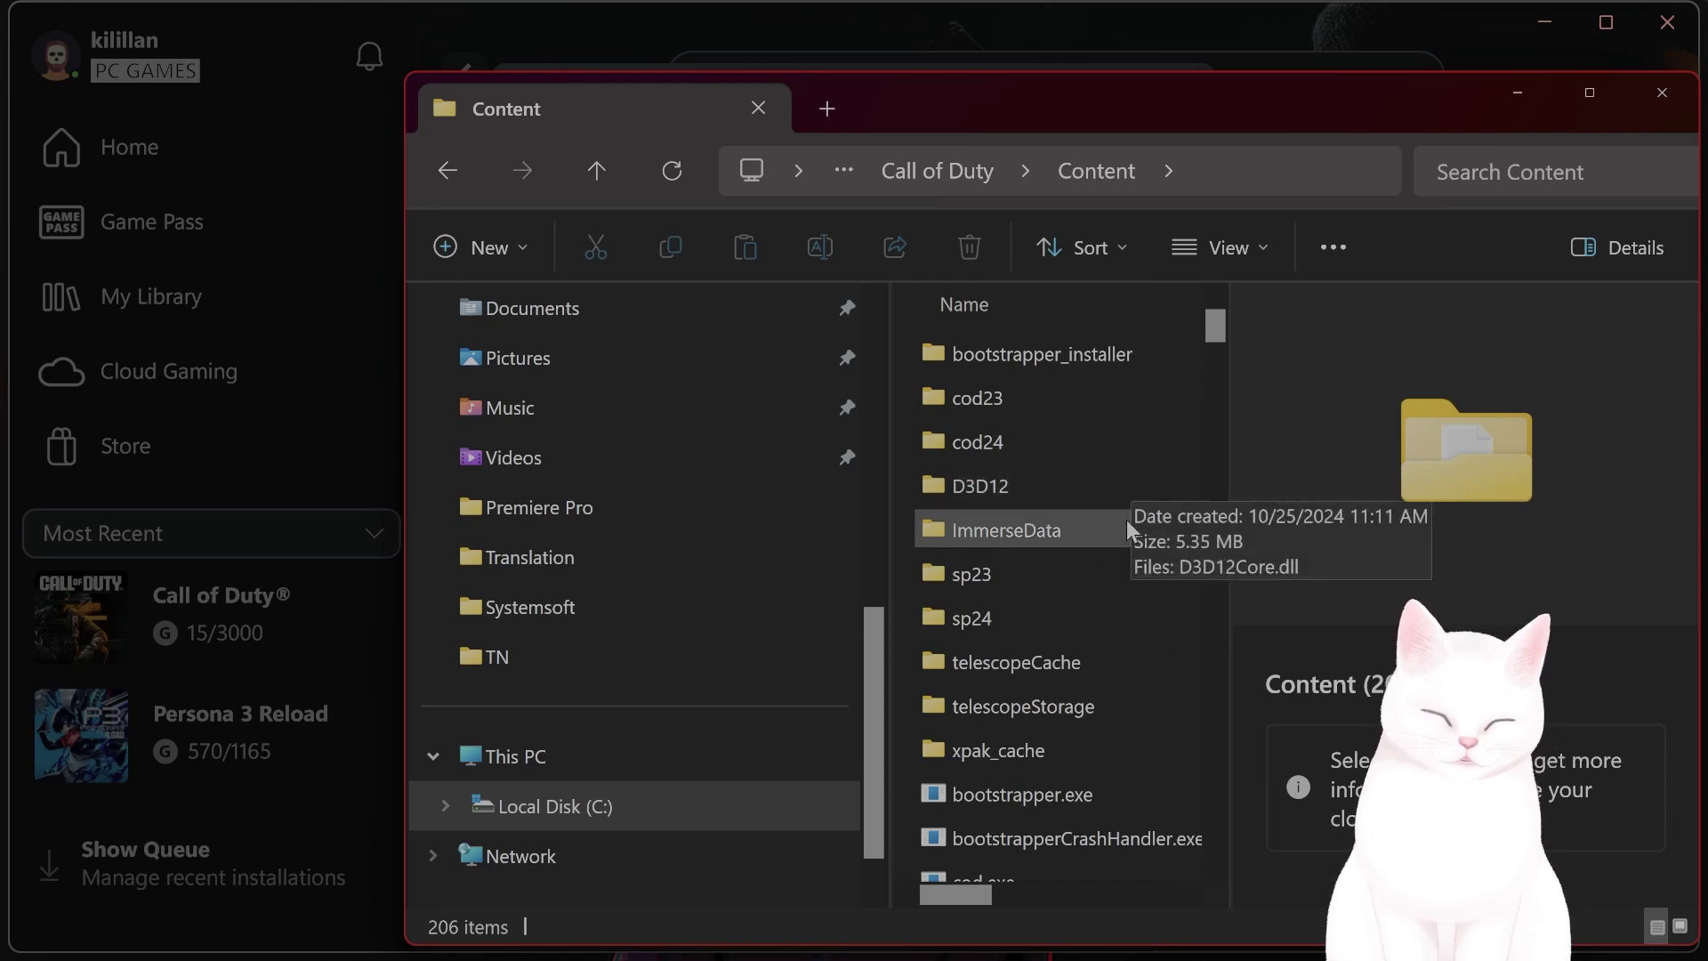
drag(406, 530, 160, 534)
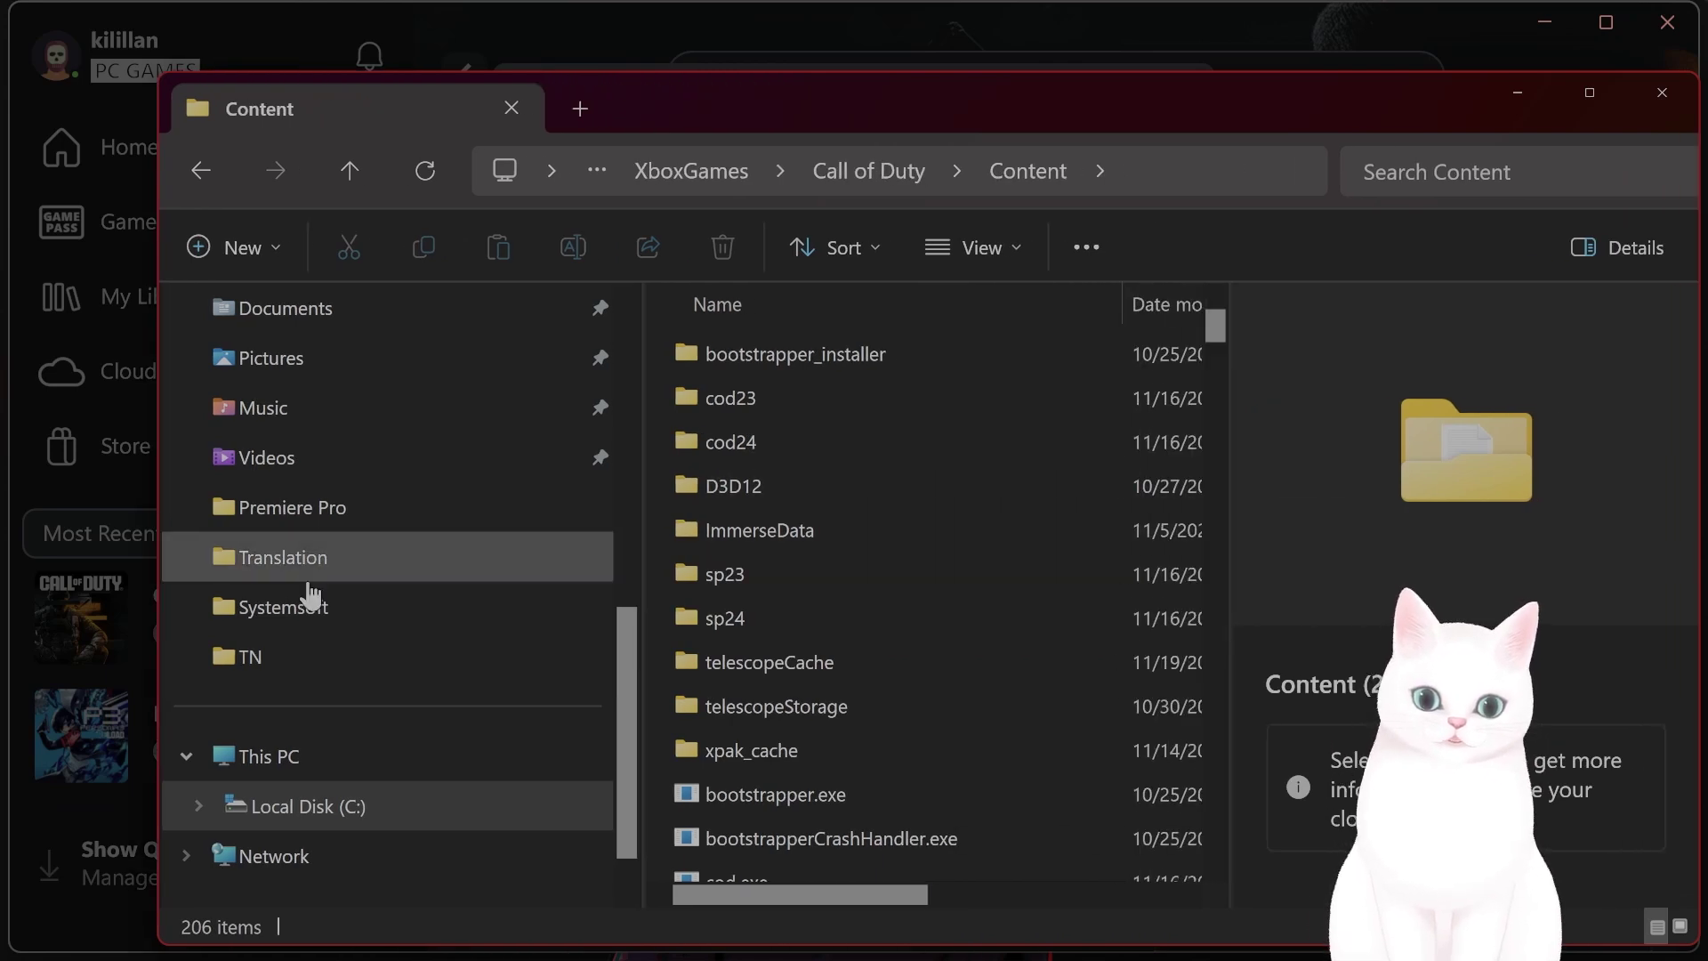
- Review the Content folder's properties tabs (168 GB, 24,285 files) and close the dialog
right_click(846, 792)
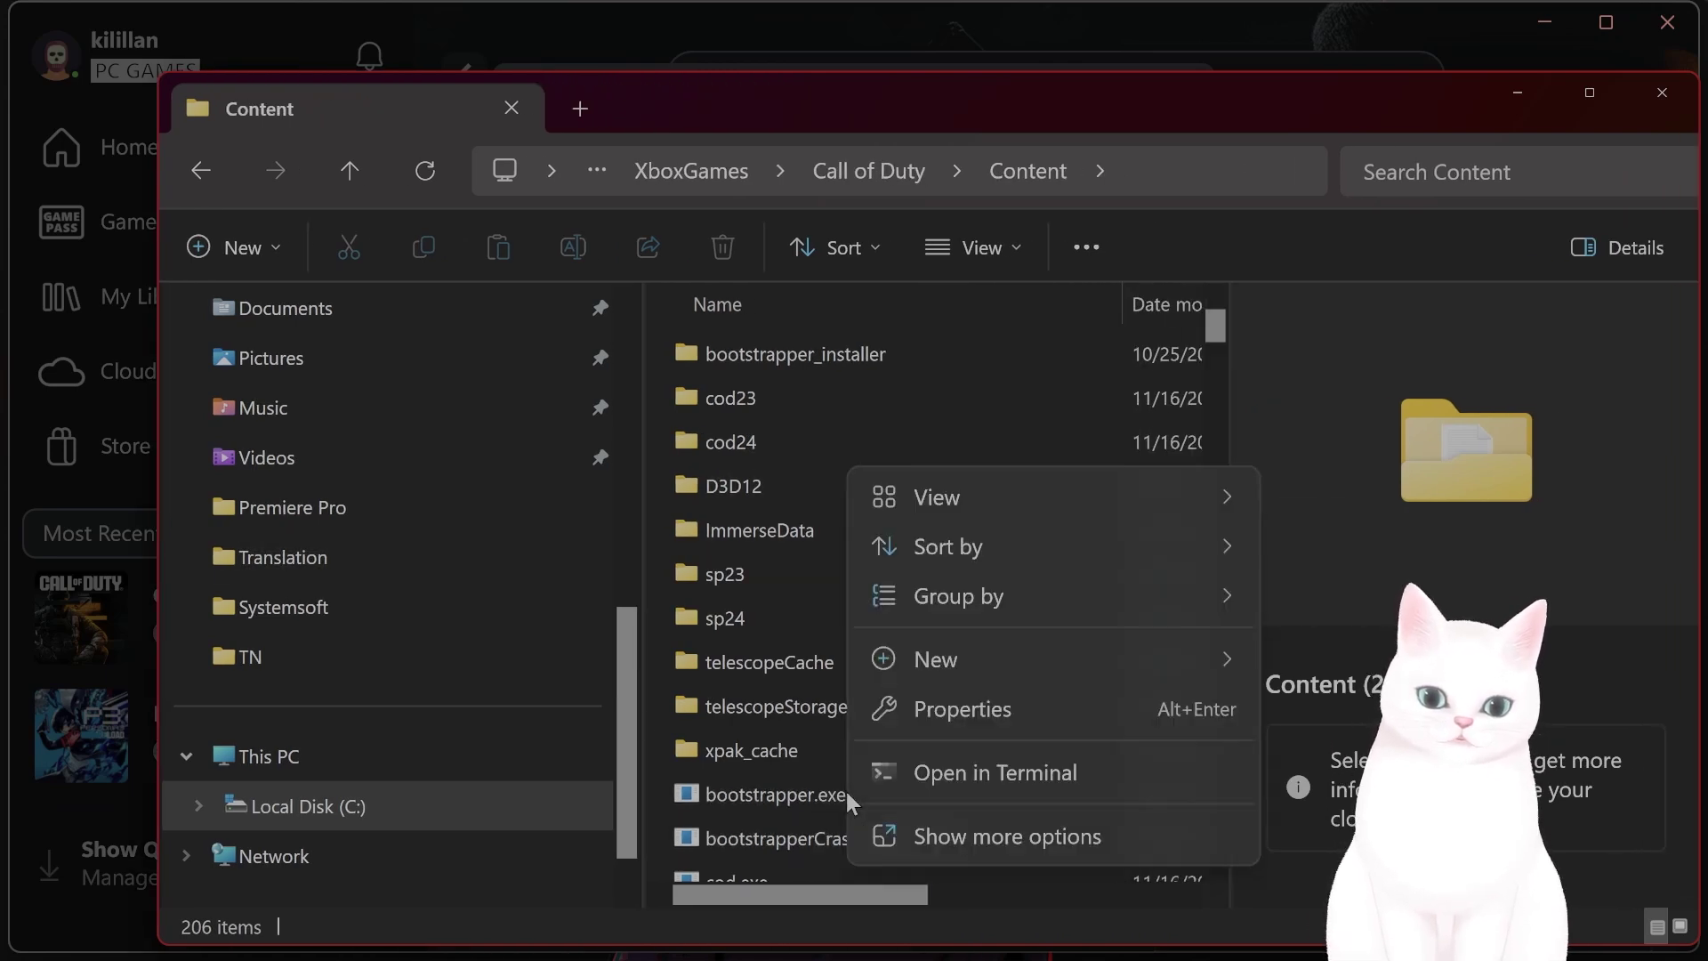
click(961, 711)
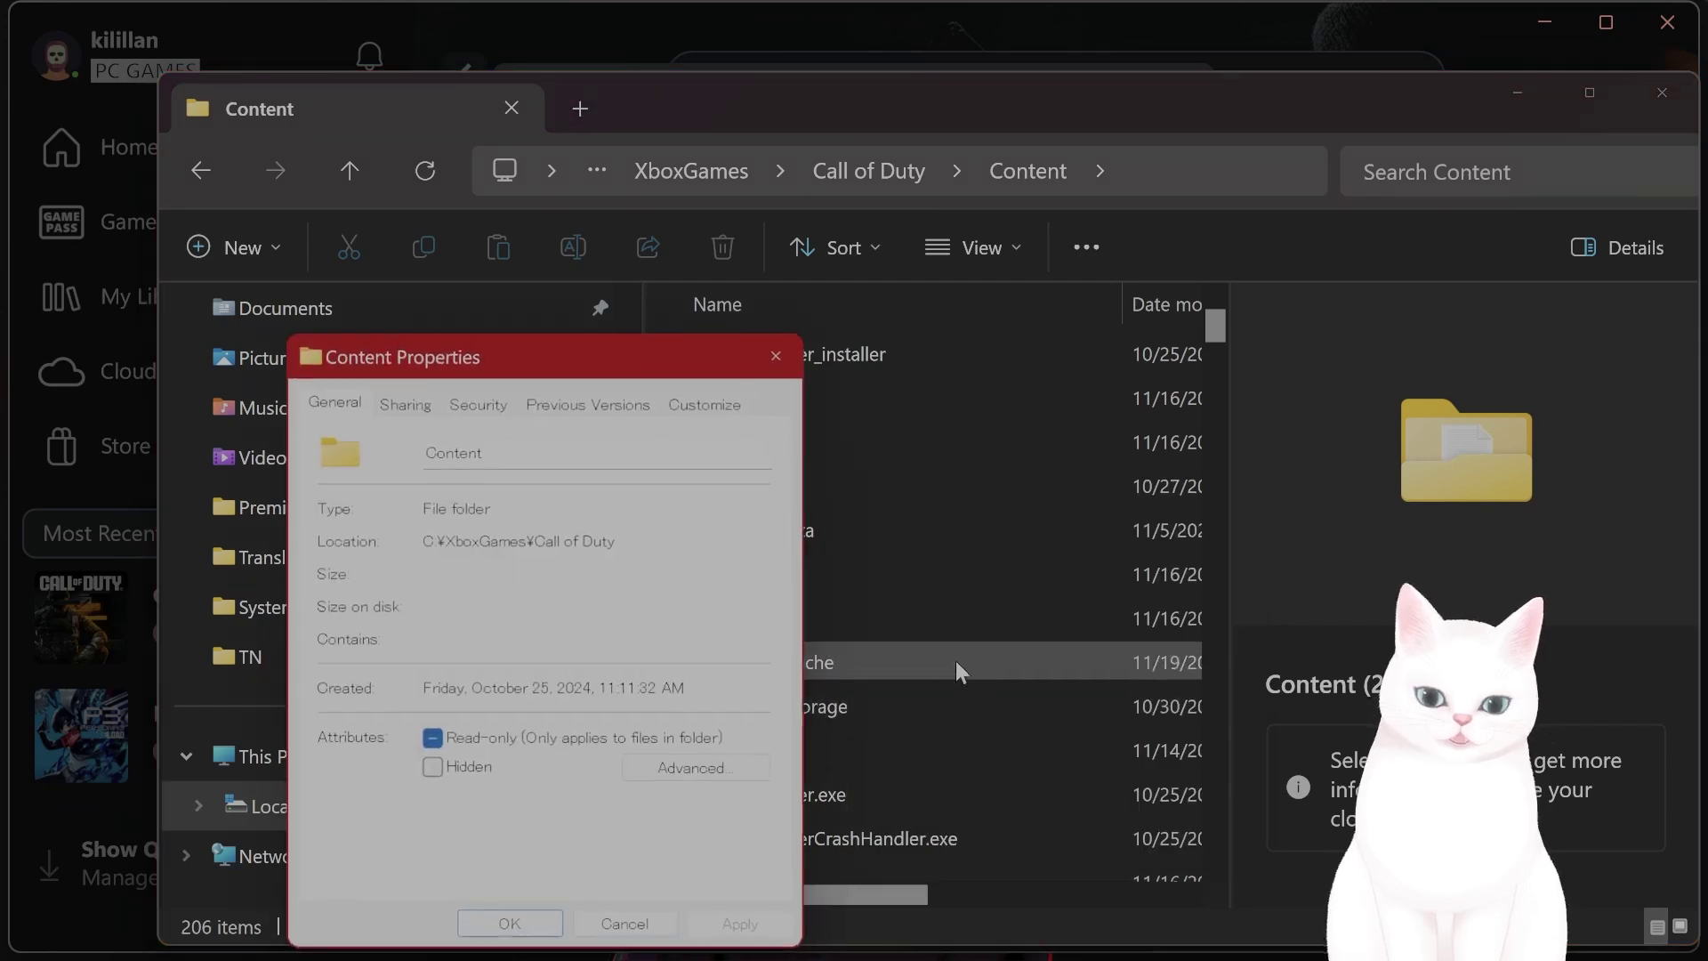
click(406, 405)
click(479, 404)
click(406, 405)
click(335, 403)
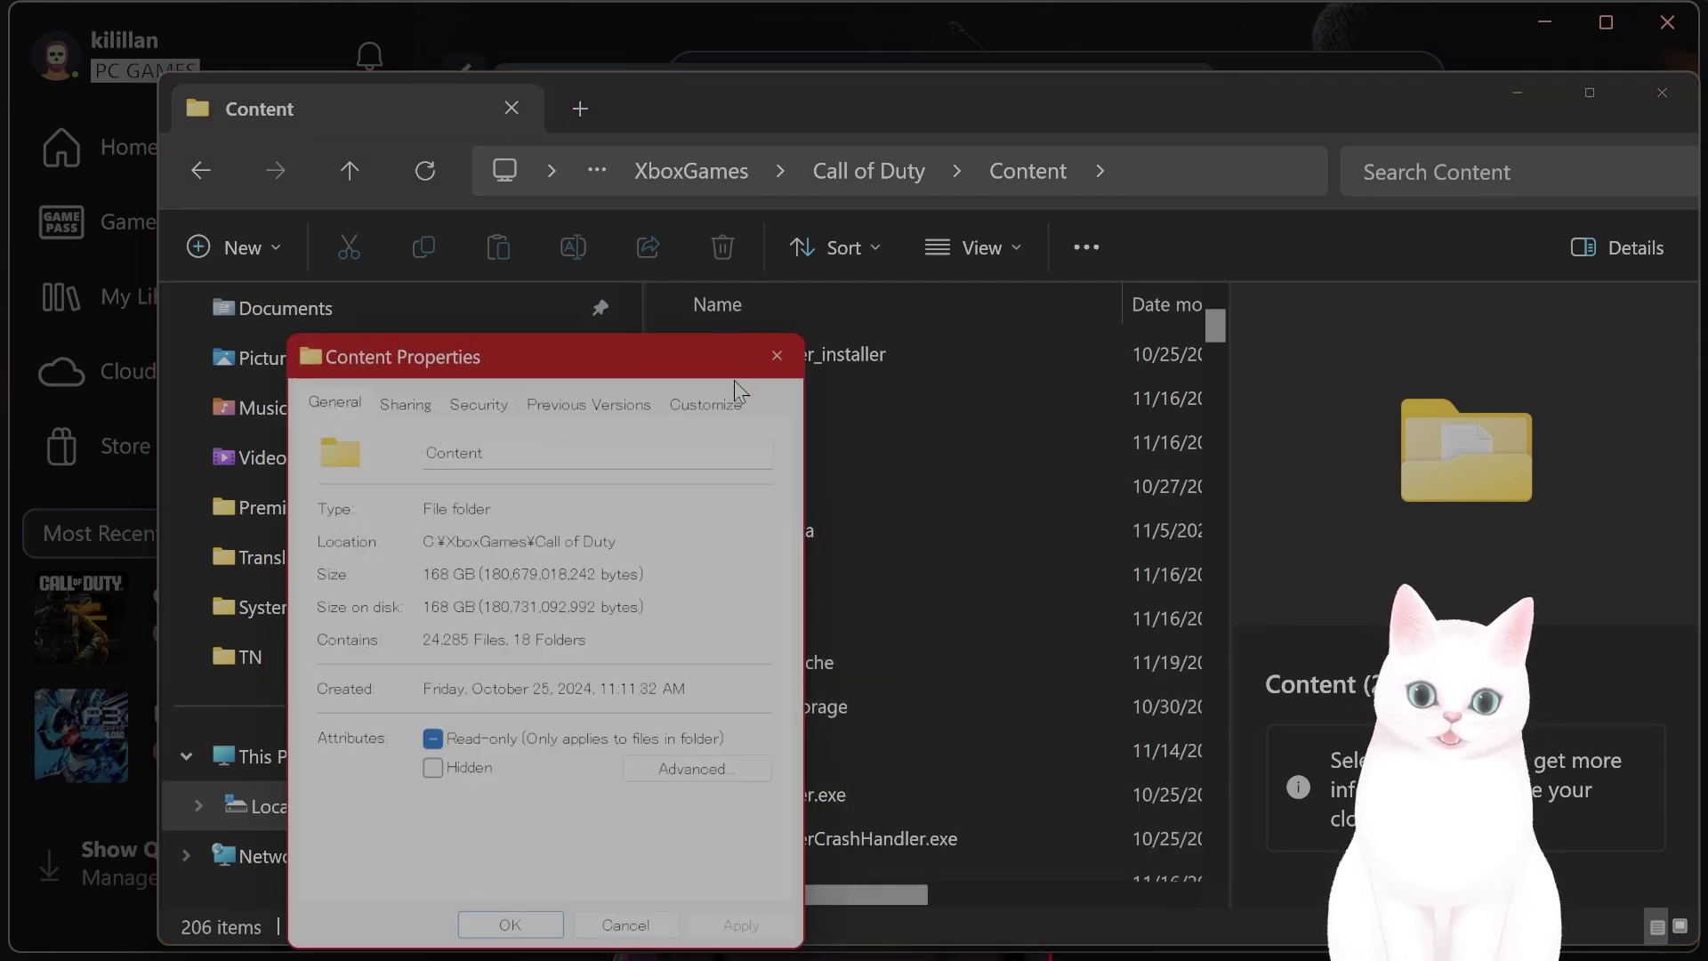
click(776, 356)
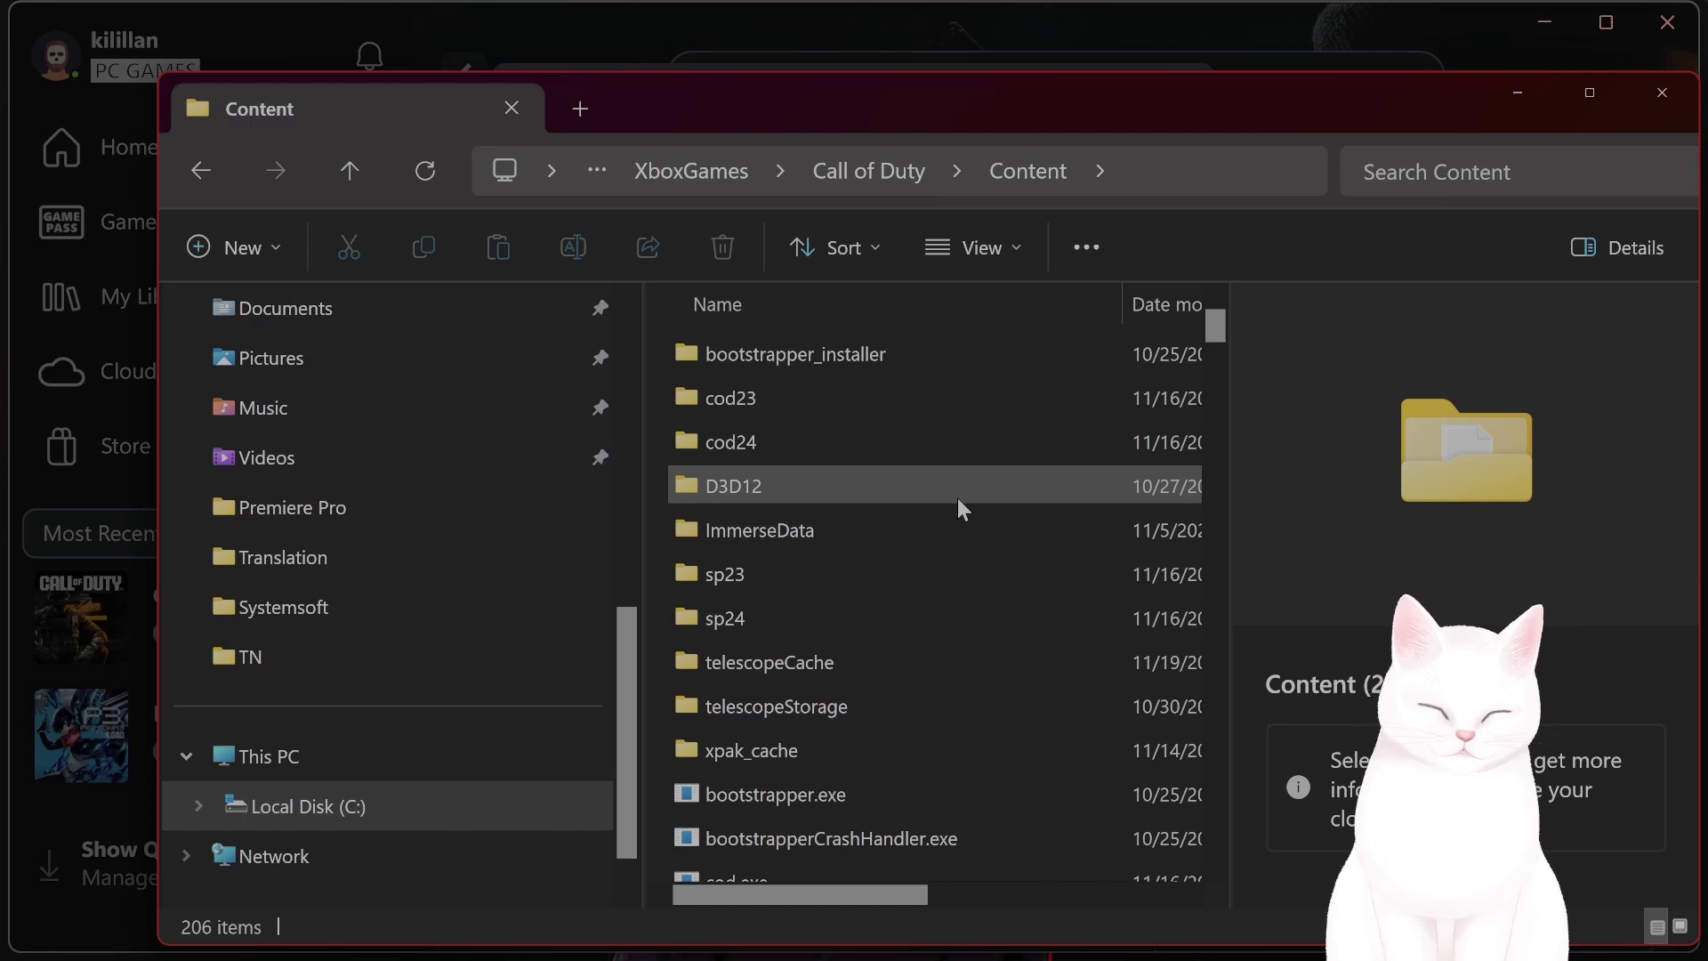
mouse_move(129, 948)
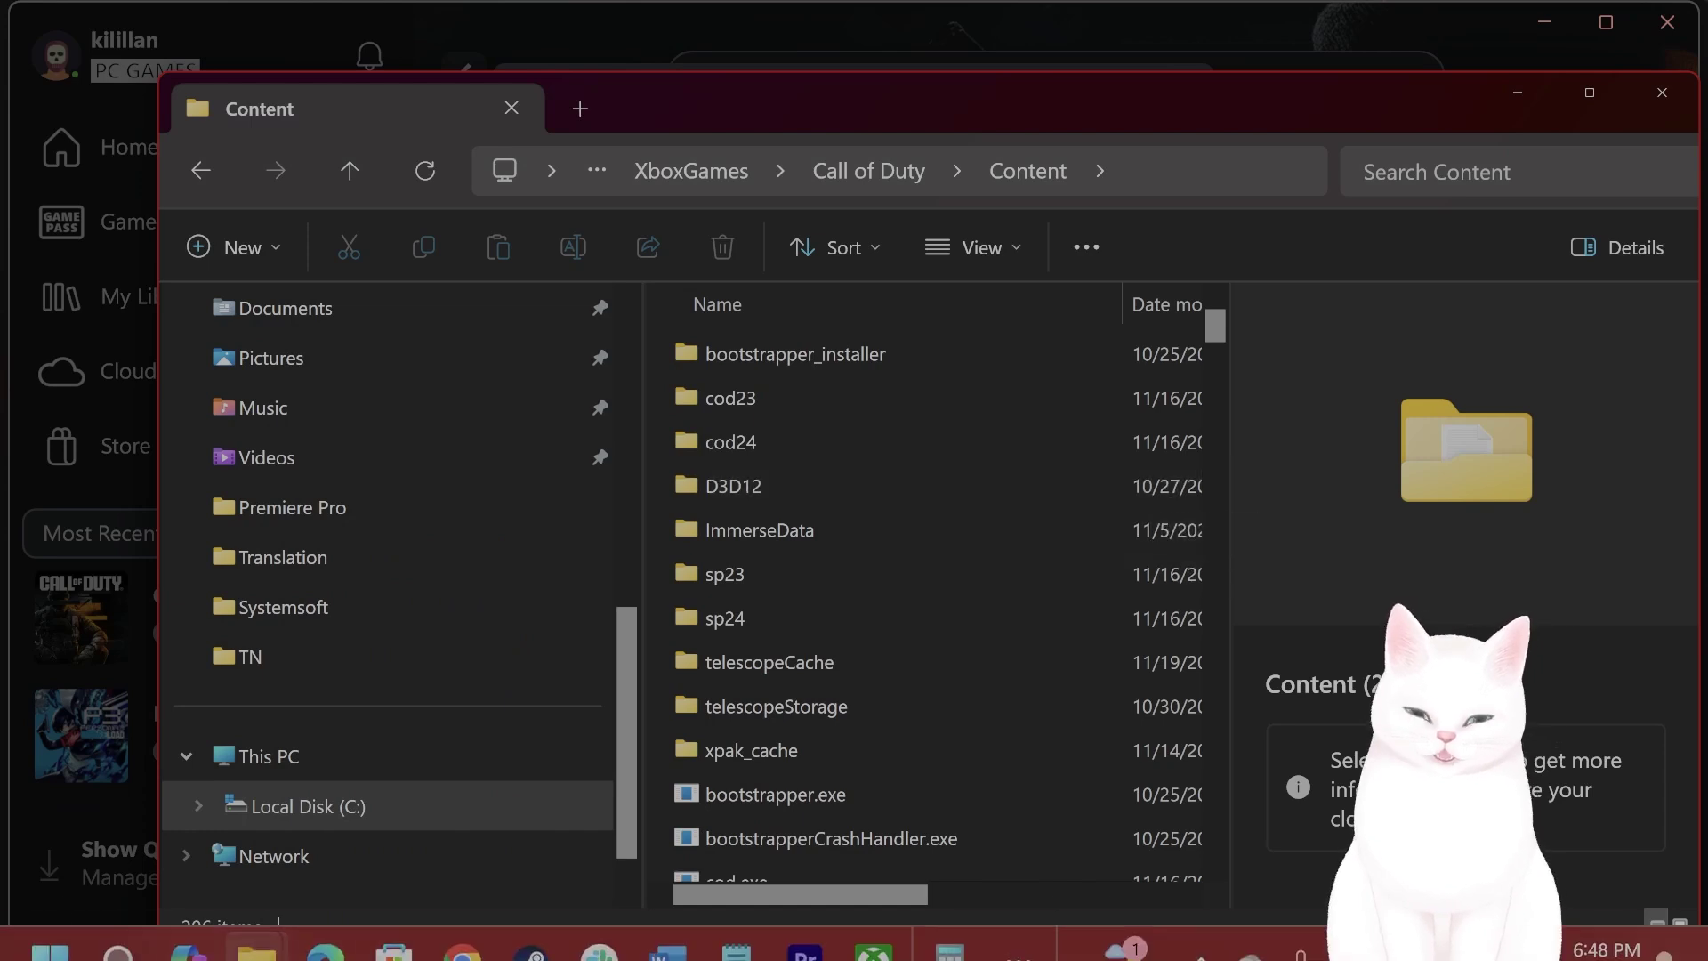
- Open Command Prompt from Start search
click(127, 941)
text(c)
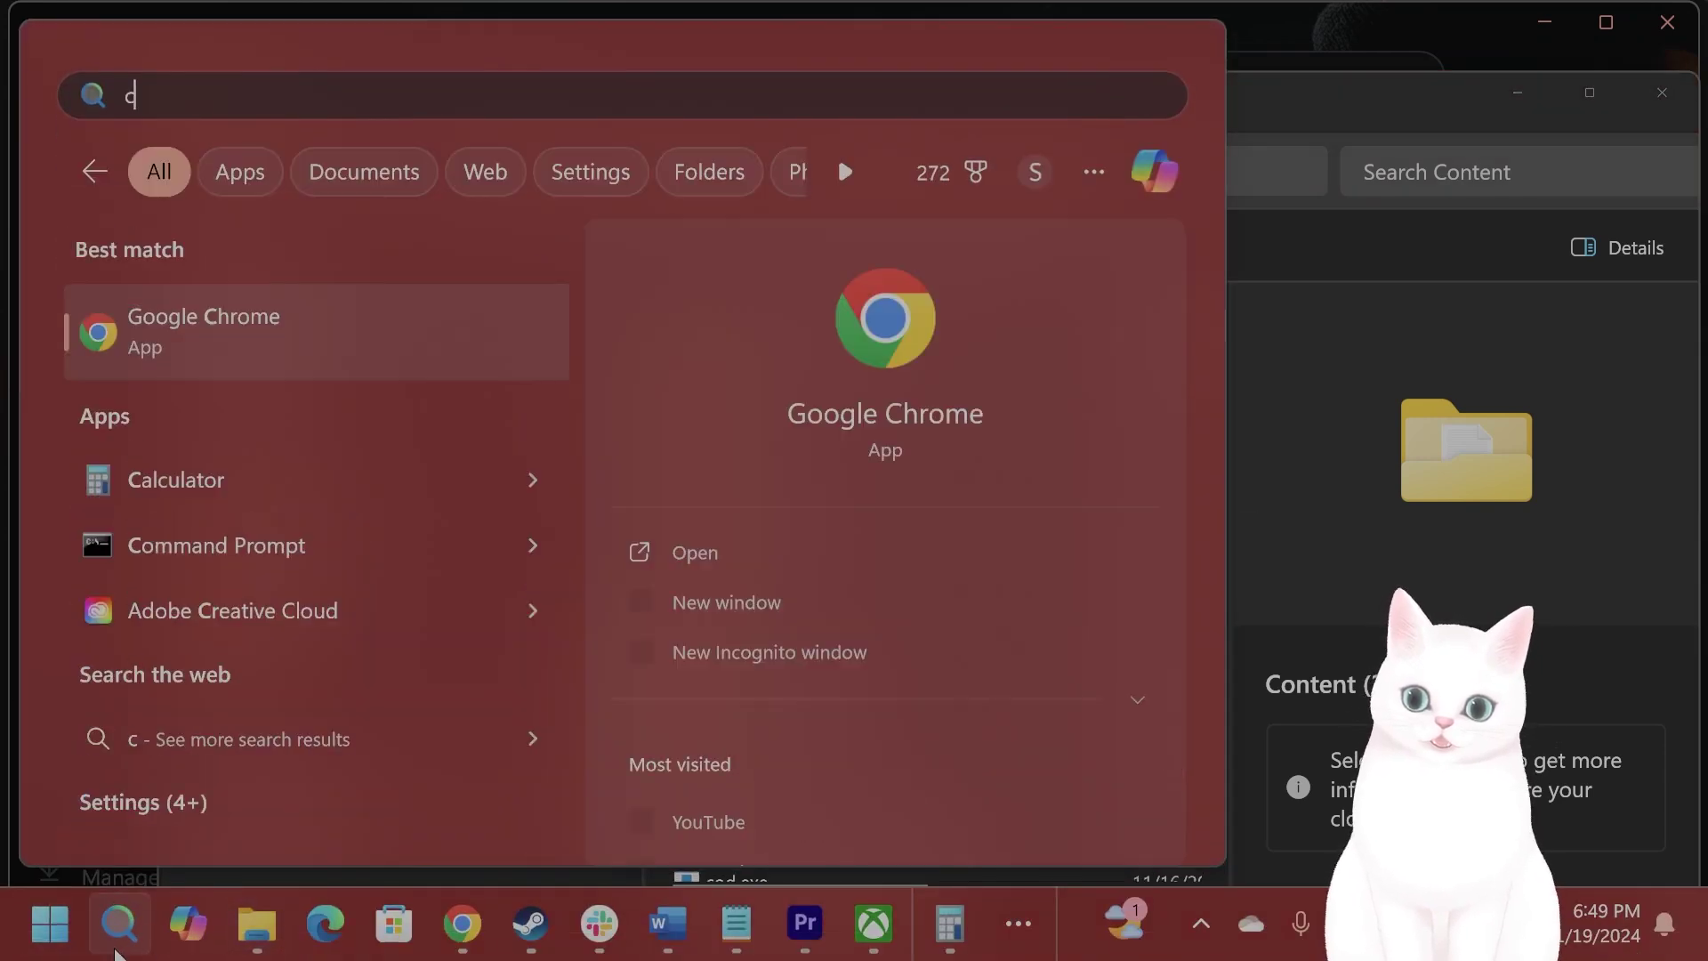
key(Down)
key(Down)
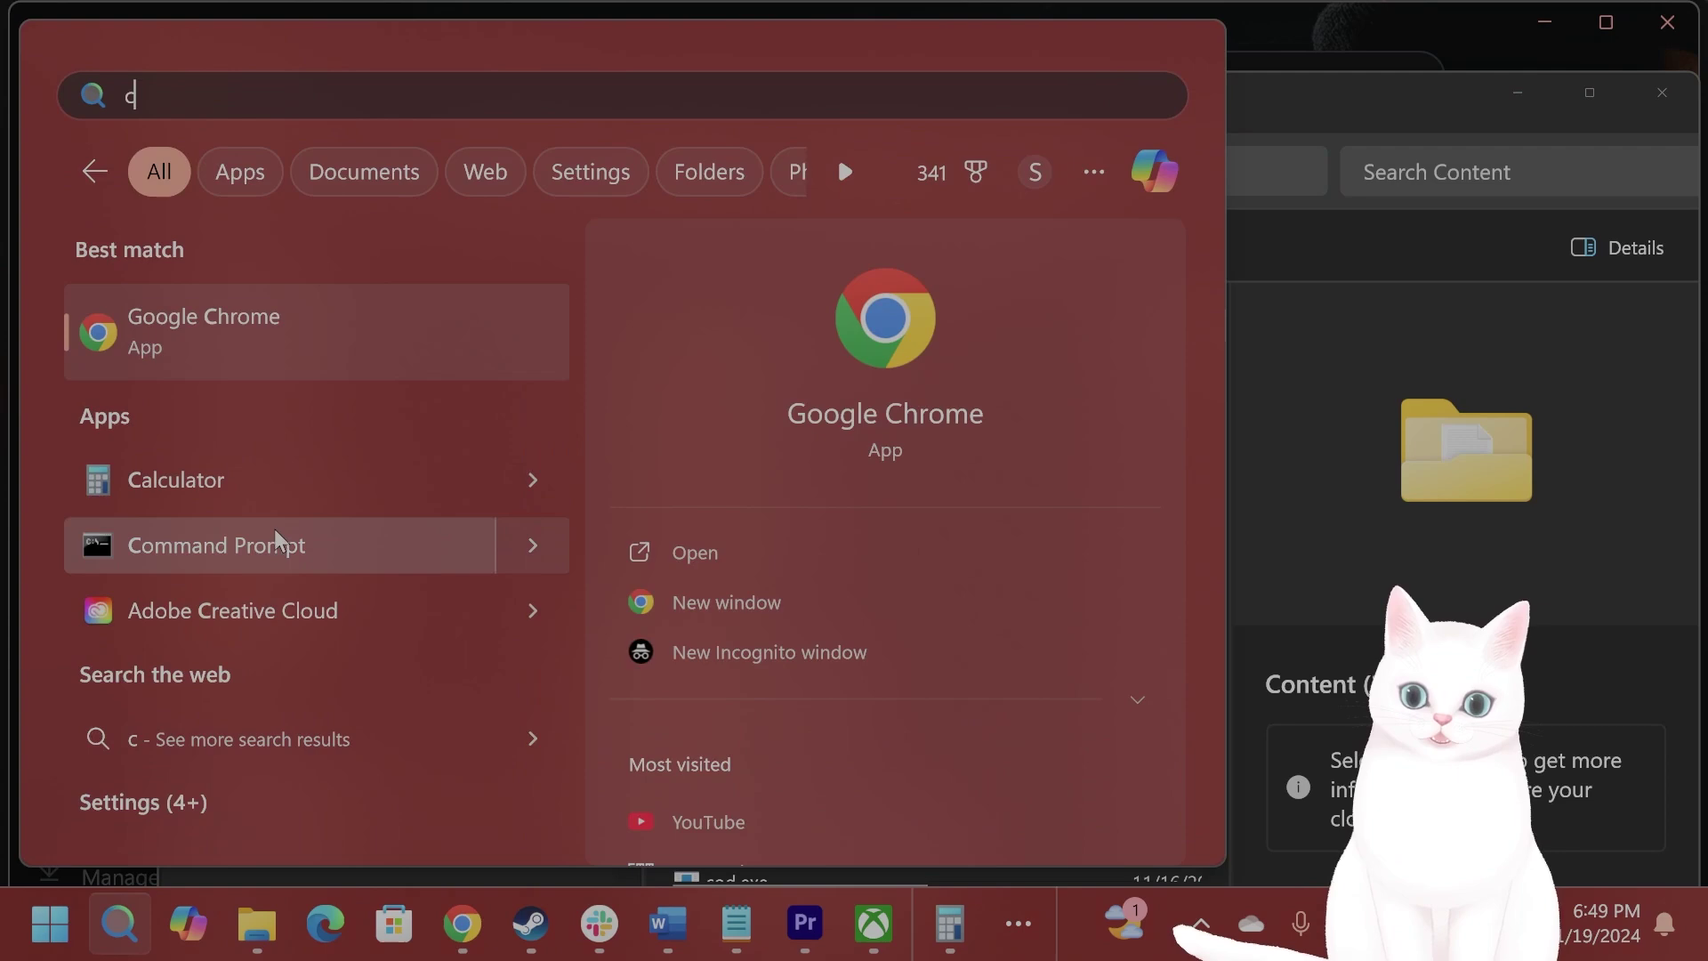
key(Return)
drag(831, 102, 831, 267)
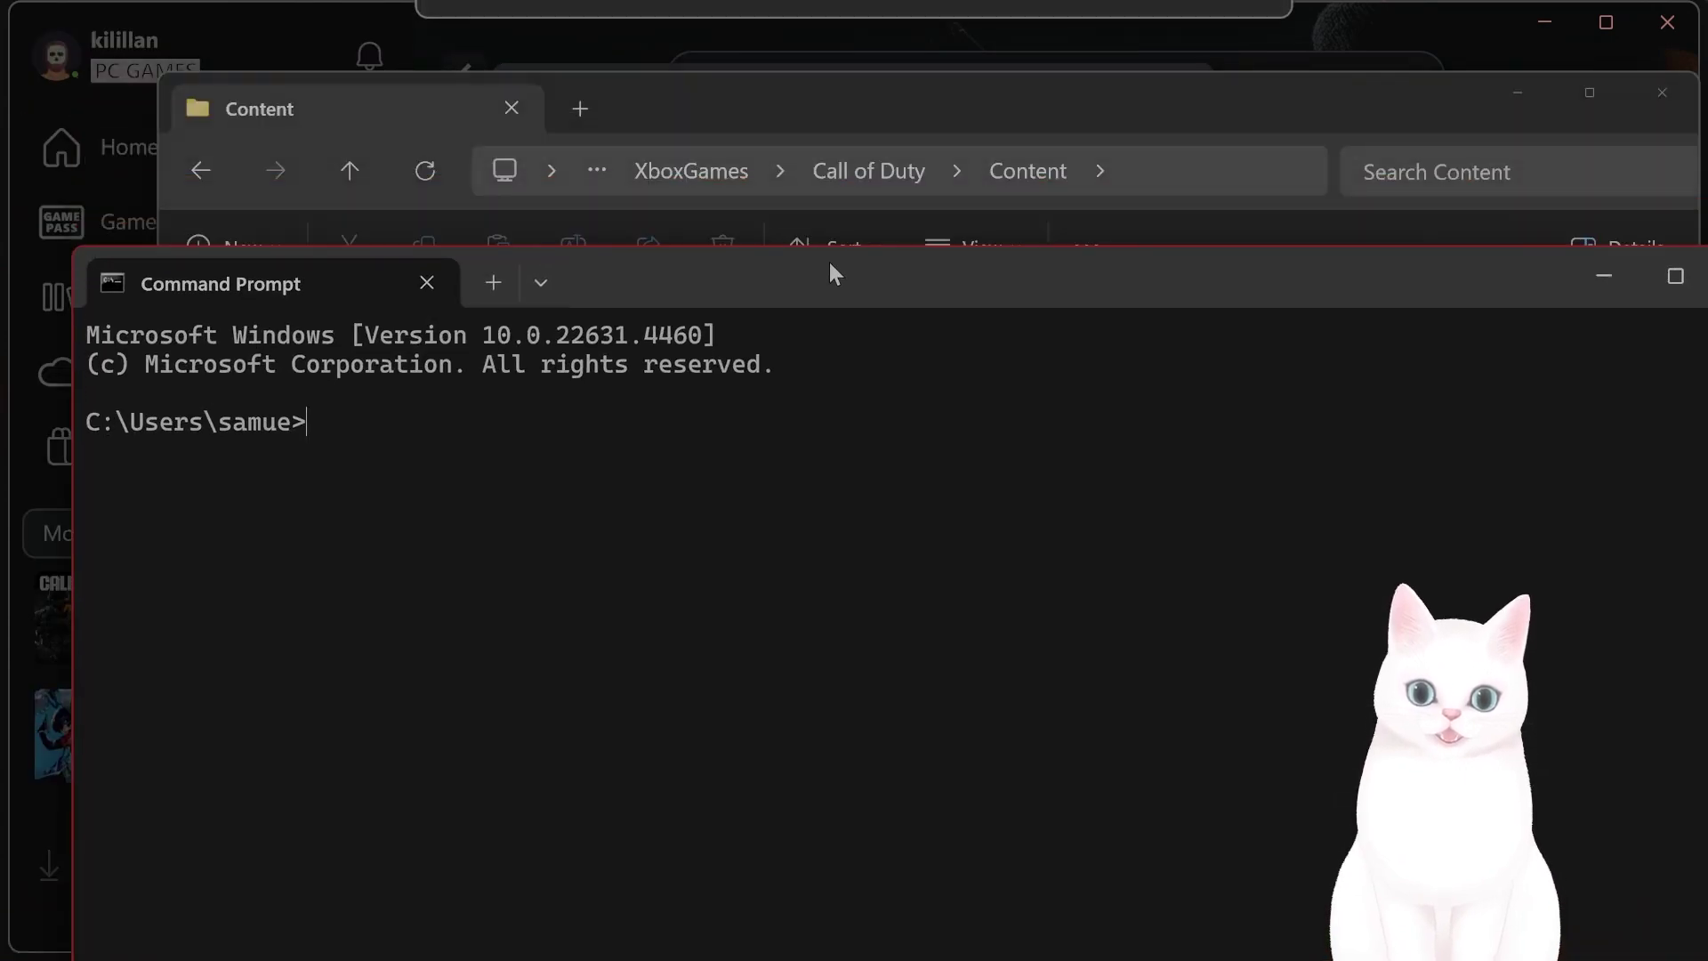
- Copy the Content folder path from Explorer and change into it with CD
click(913, 98)
click(1135, 171)
key(ctrl+c)
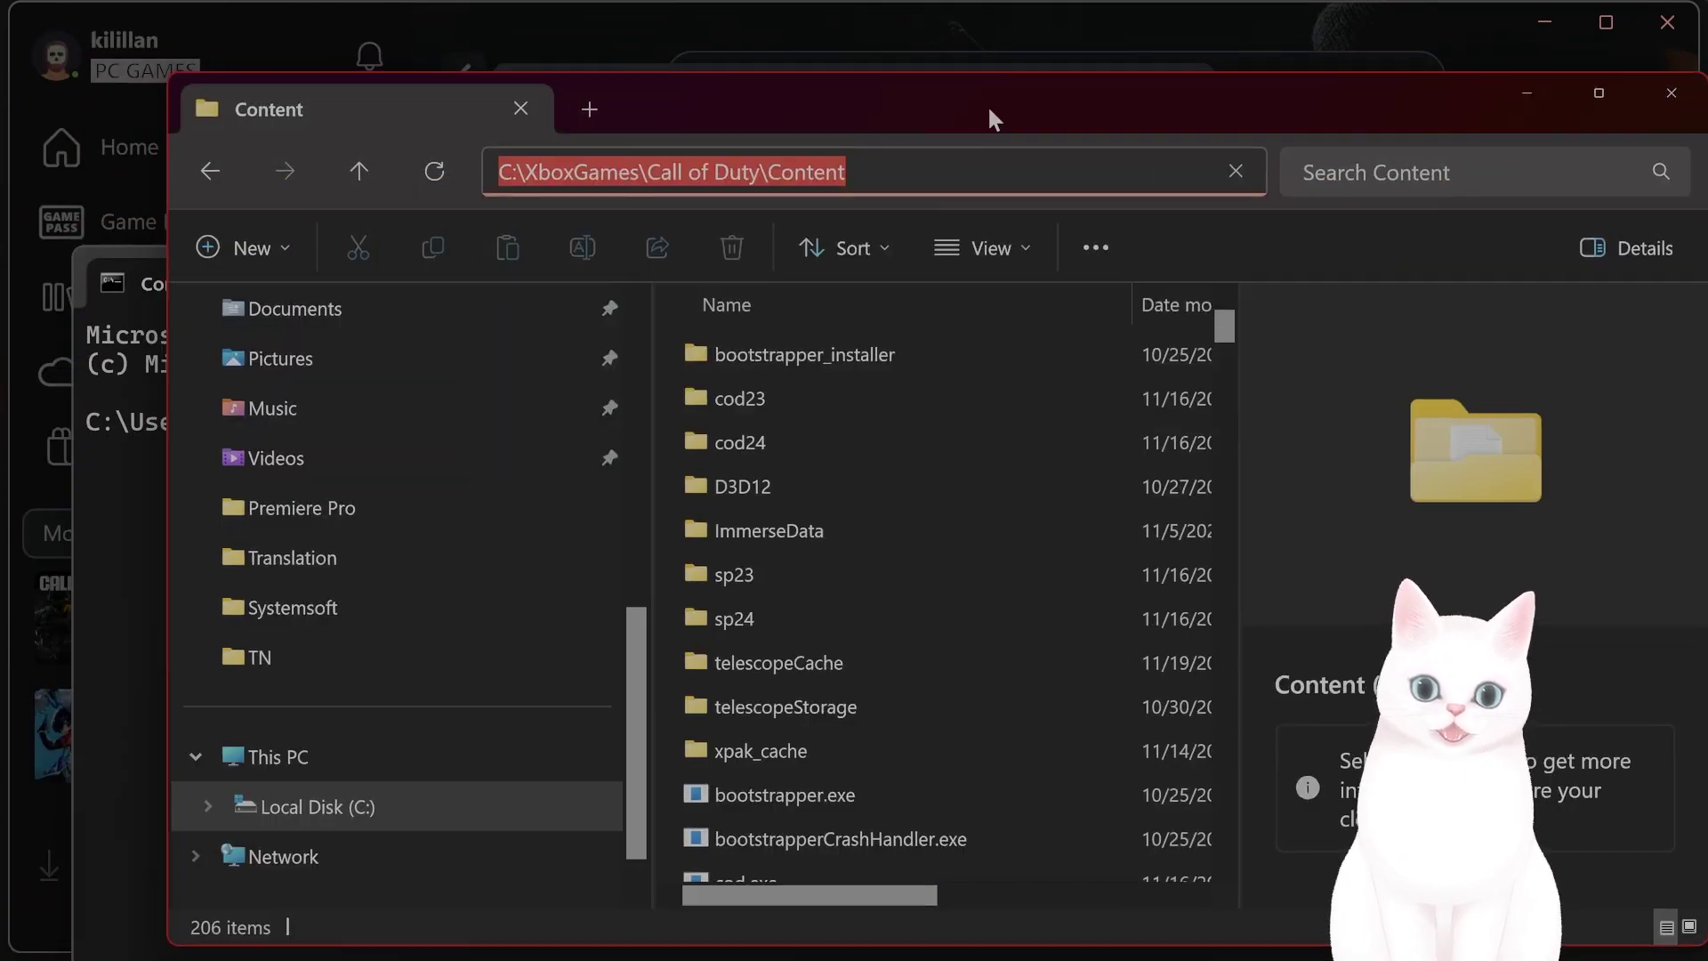
drag(989, 109, 1156, 126)
click(183, 587)
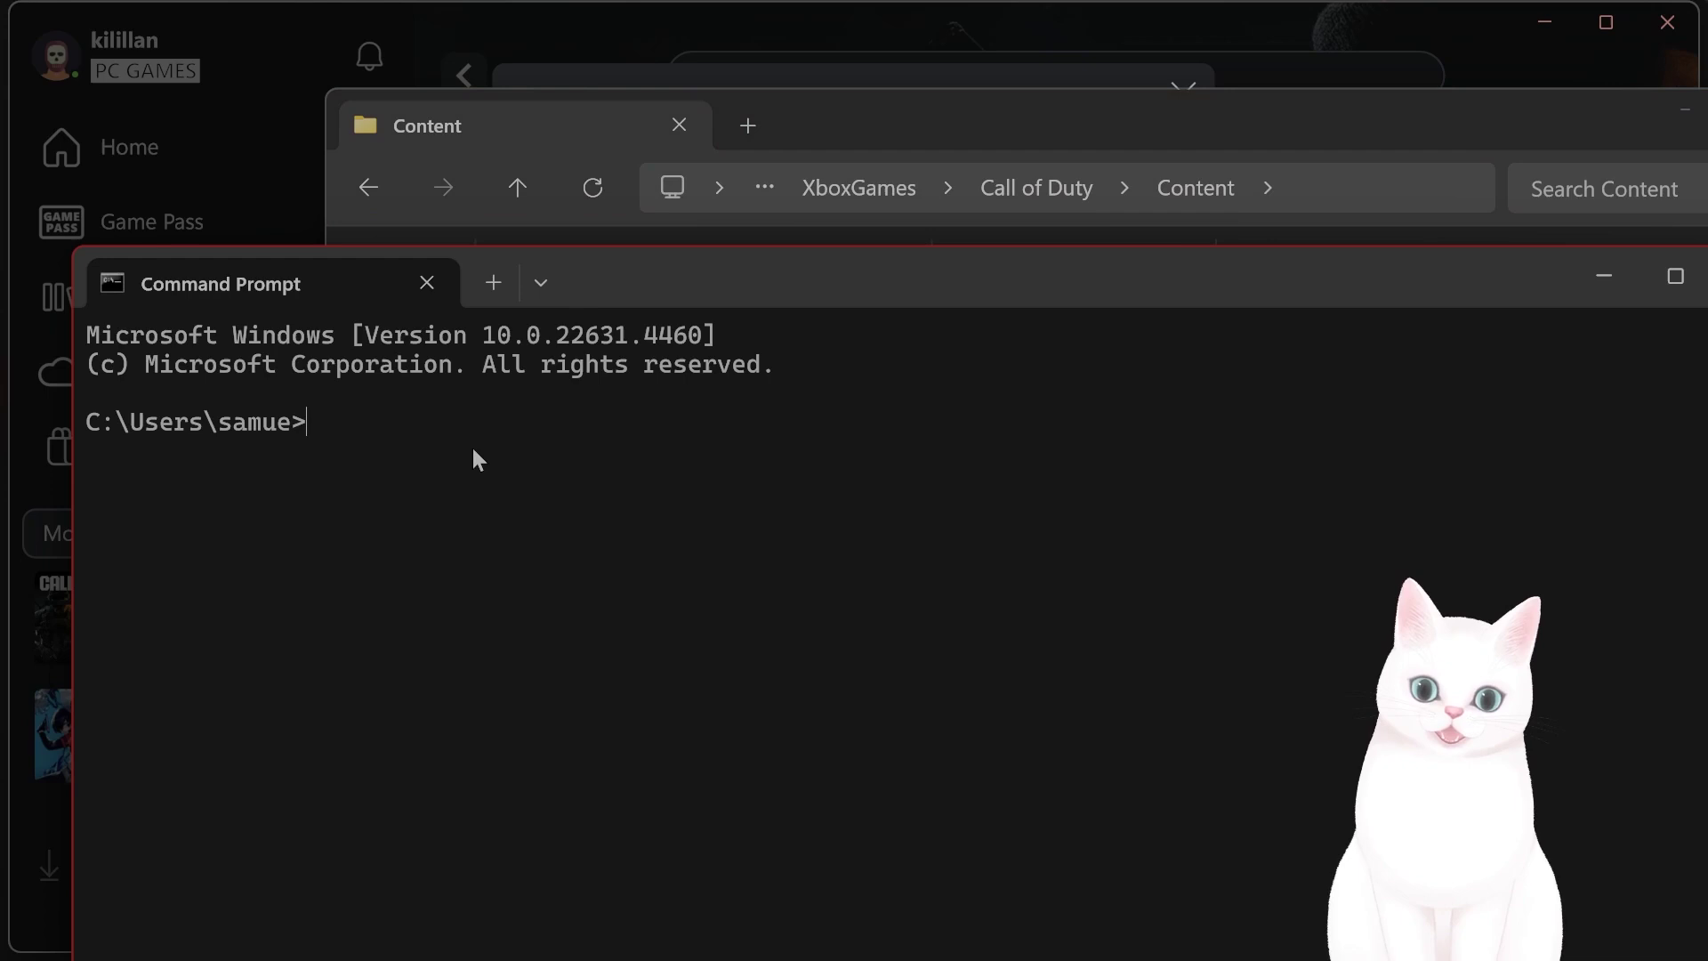
text(CD)
key(ctrl+v)
key(Return)
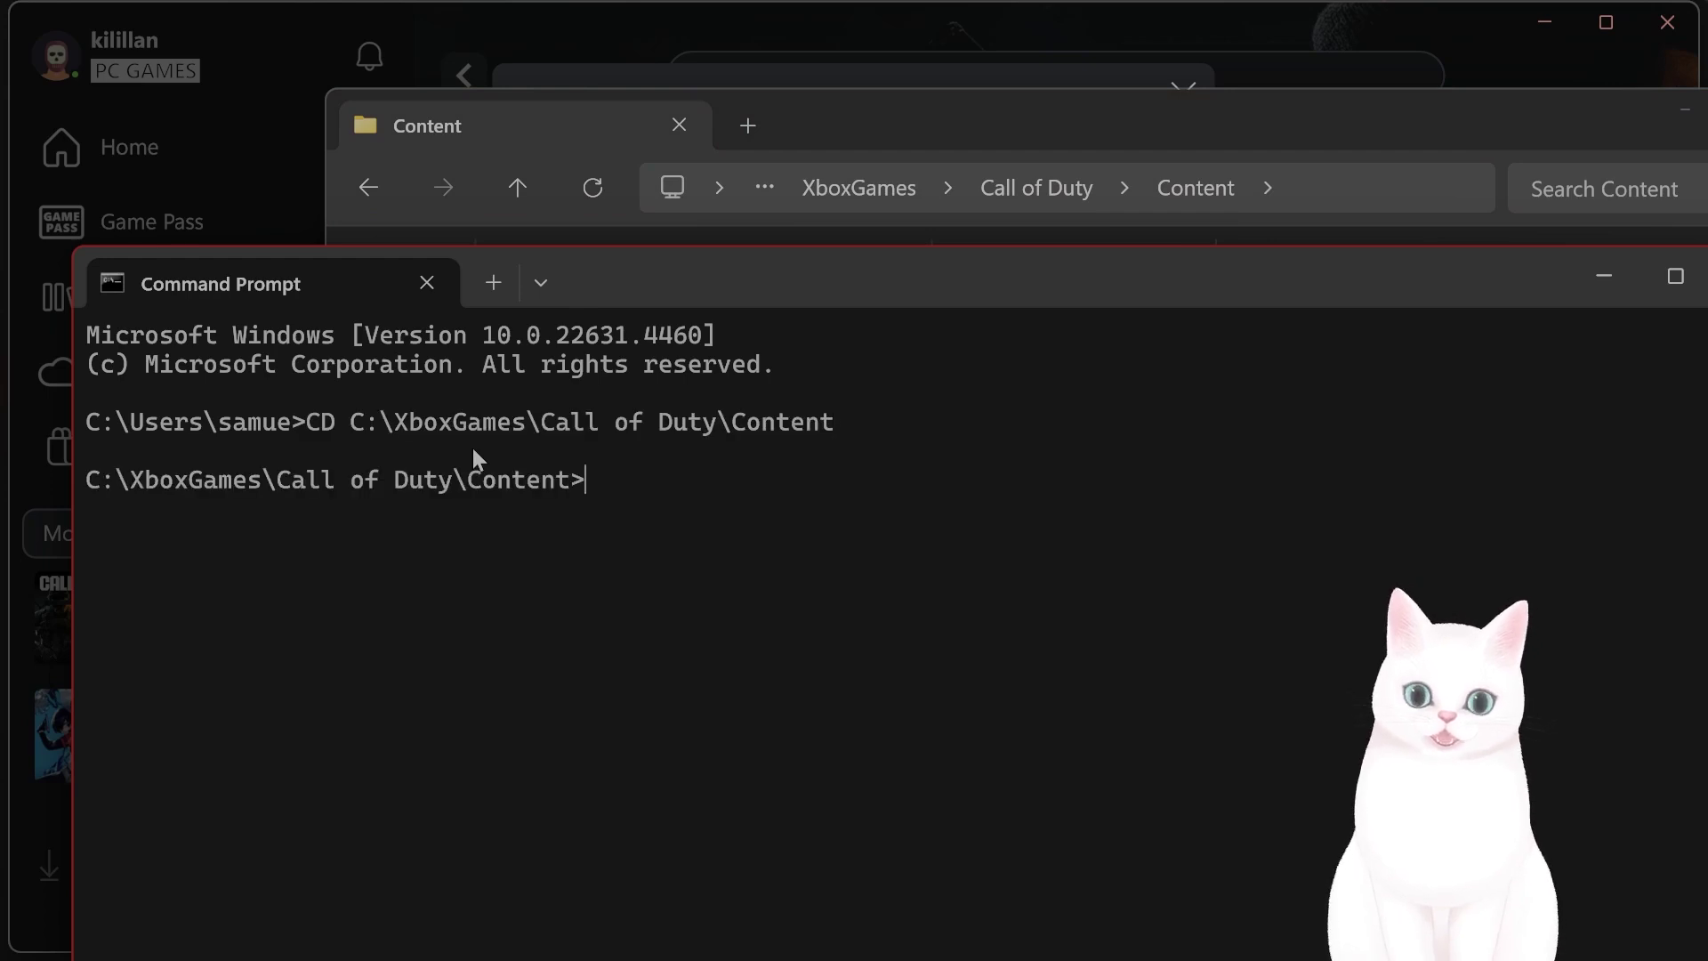
- Run bootstrapper.exe -d3d11 to launch Call of Duty in DirectX 11 mode
drag(823, 267, 799, 121)
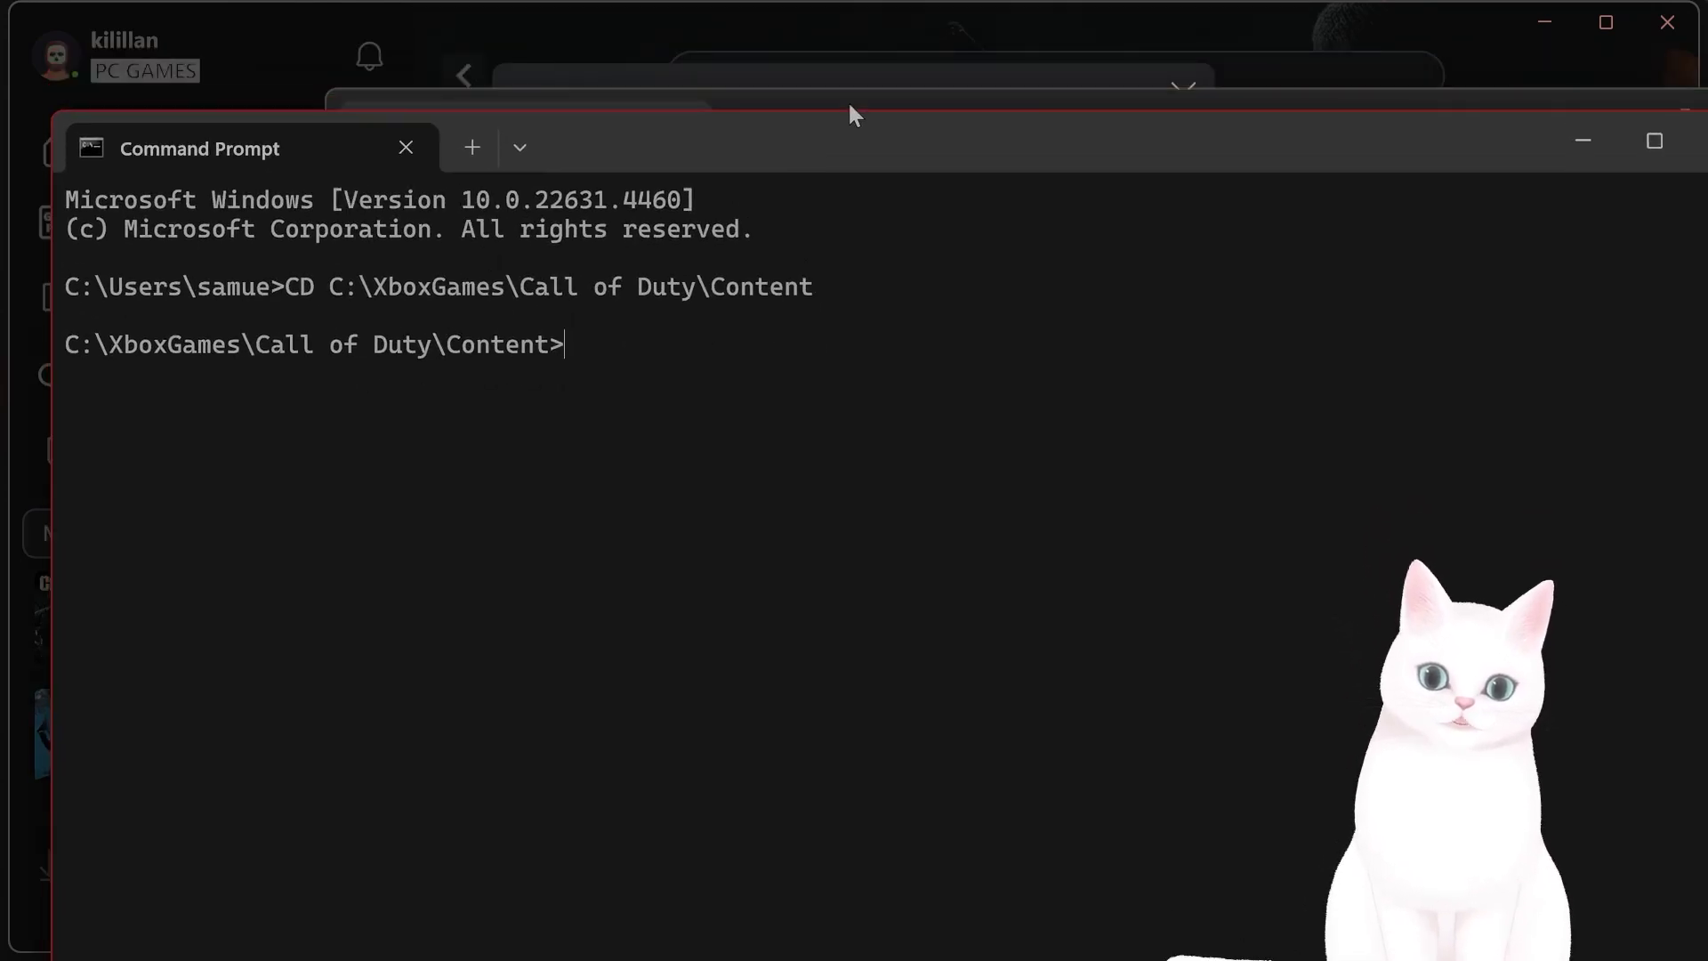
drag(1060, 98, 998, 94)
click(1098, 800)
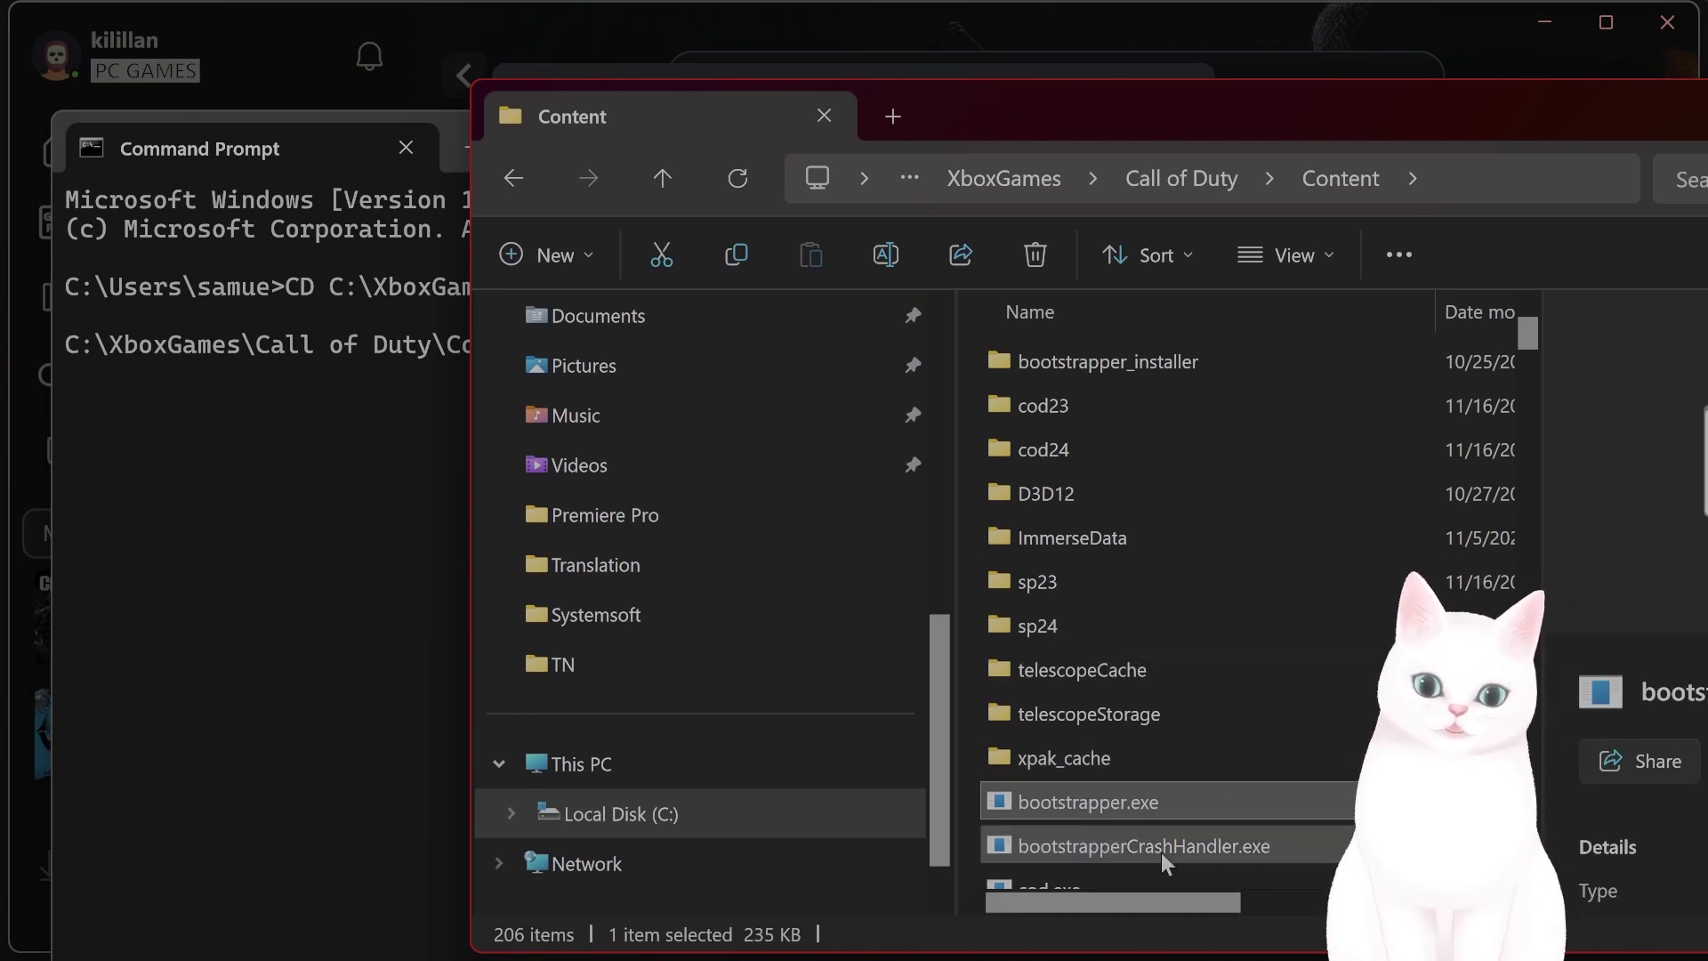
click(404, 467)
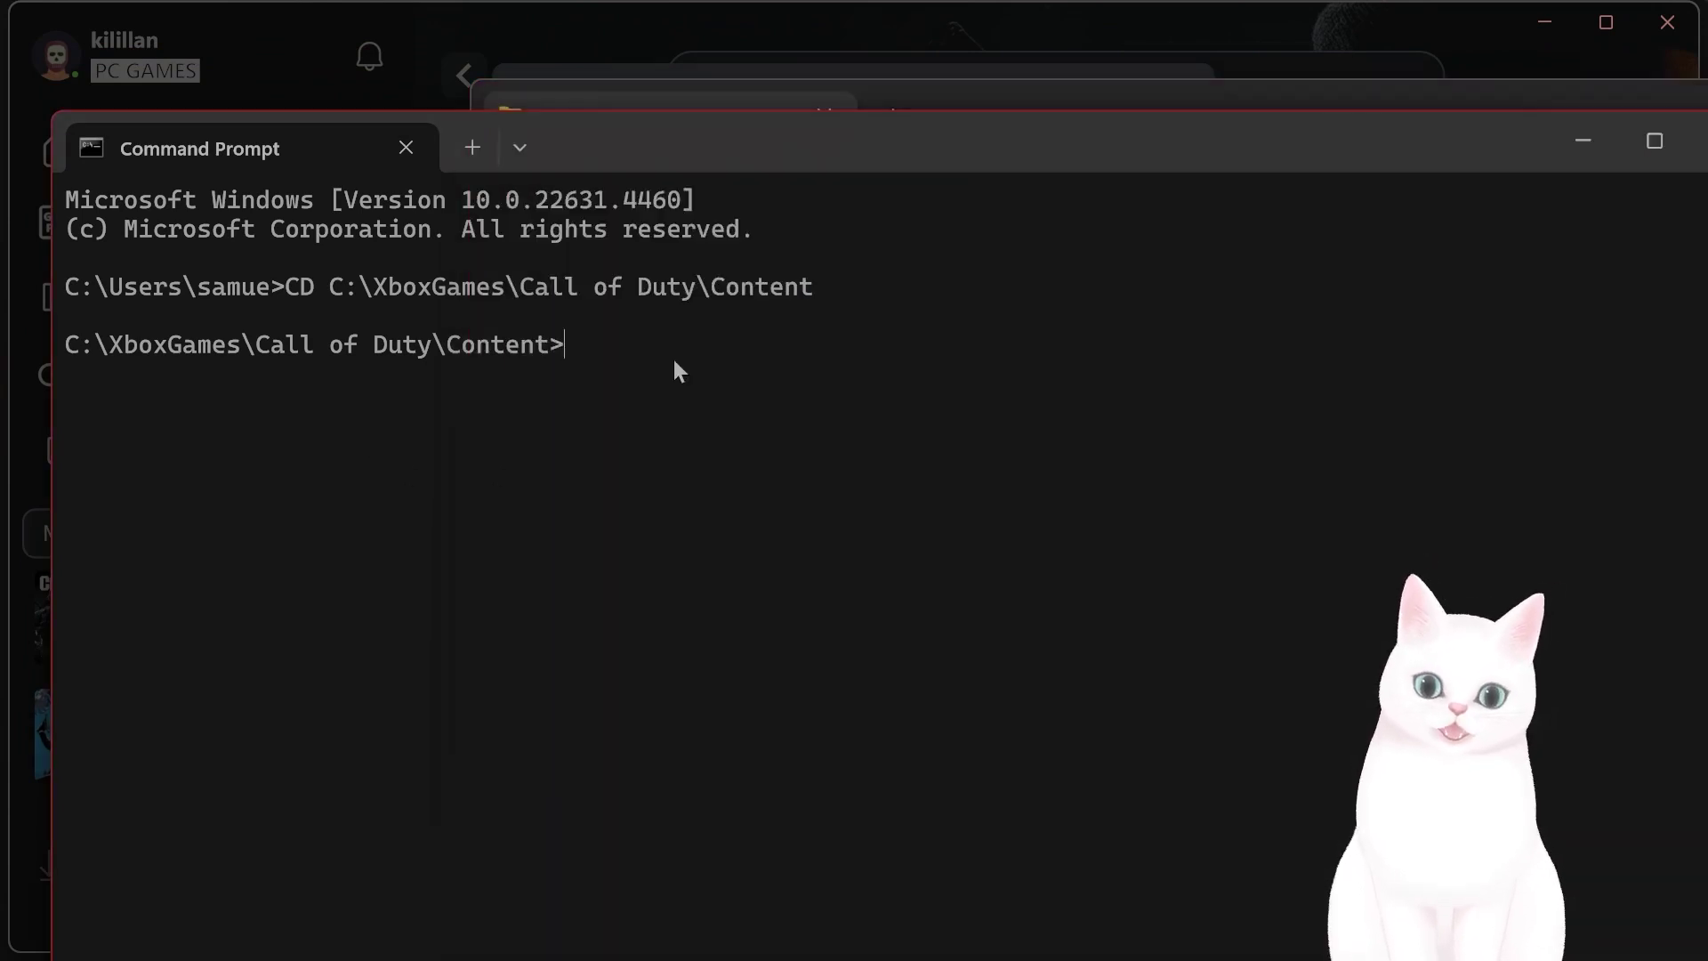
text(bootstrap)
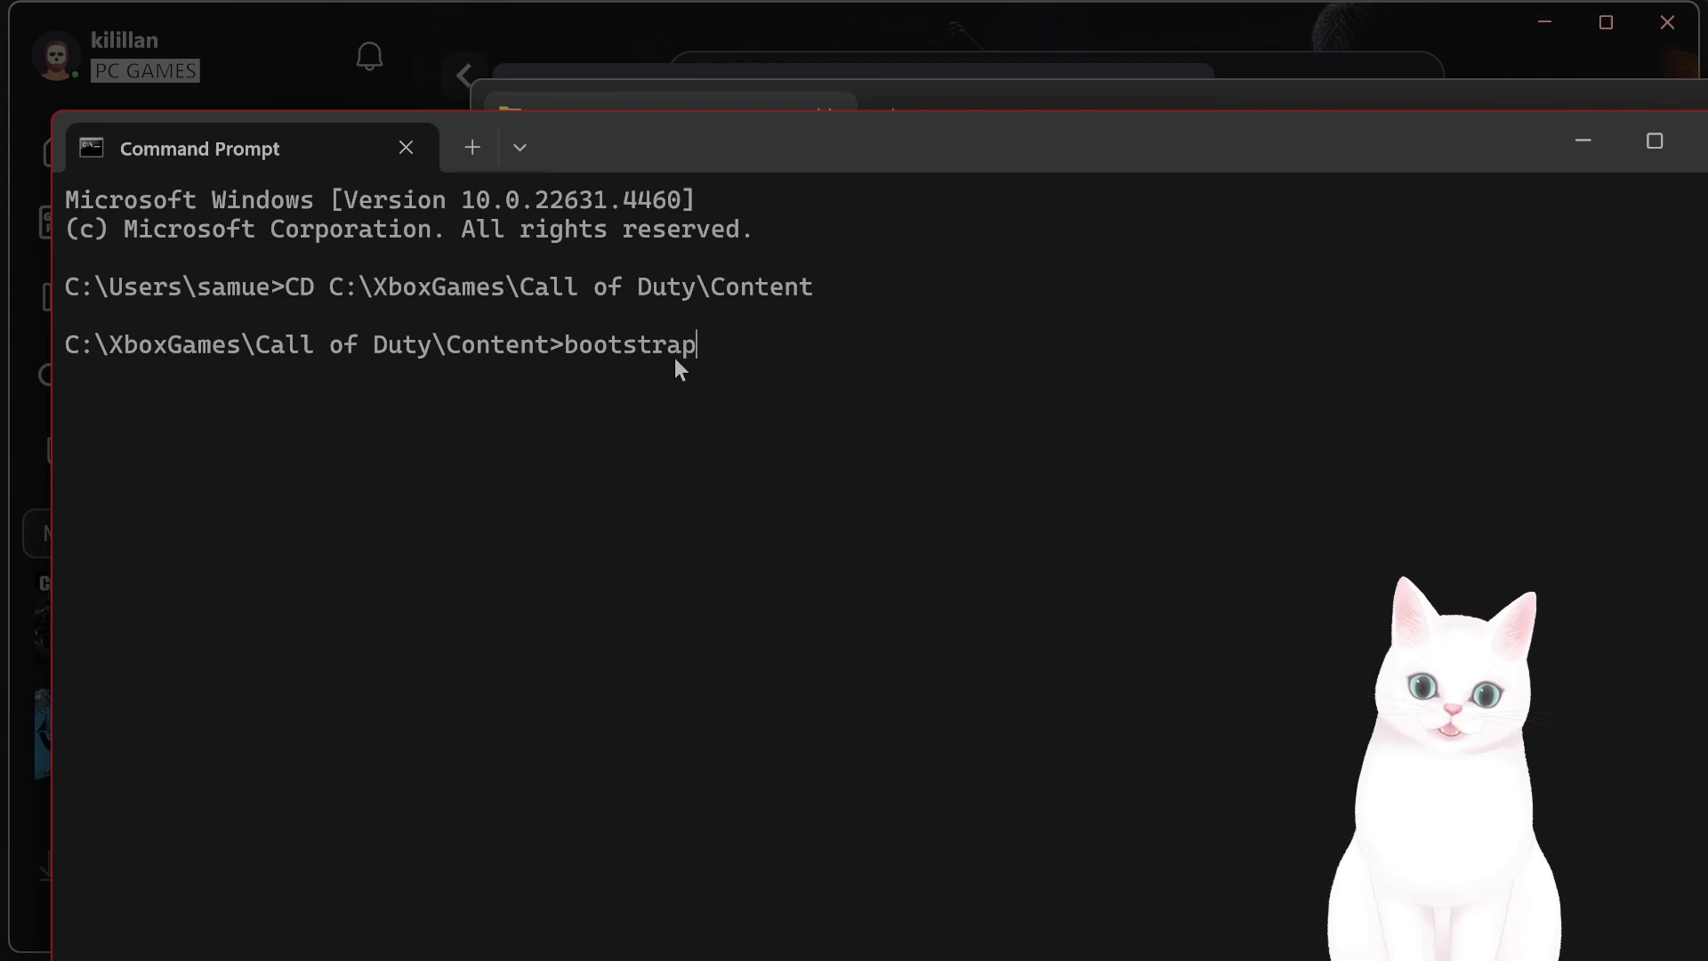
text(per.exe -)
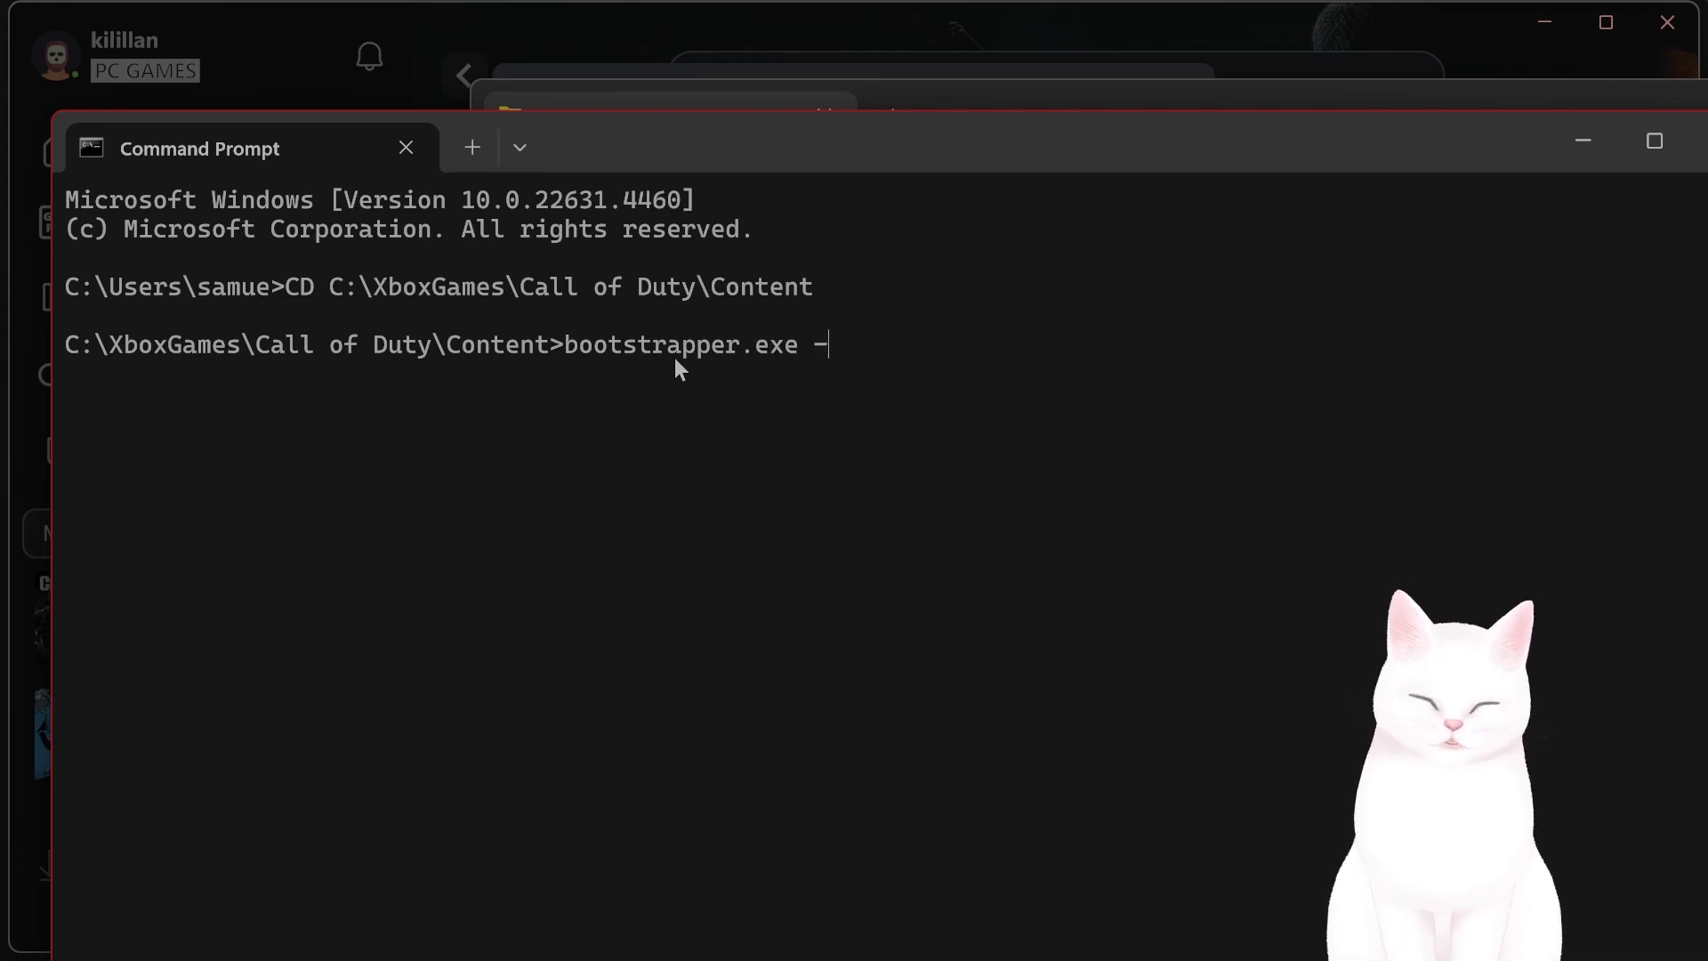
text(d)
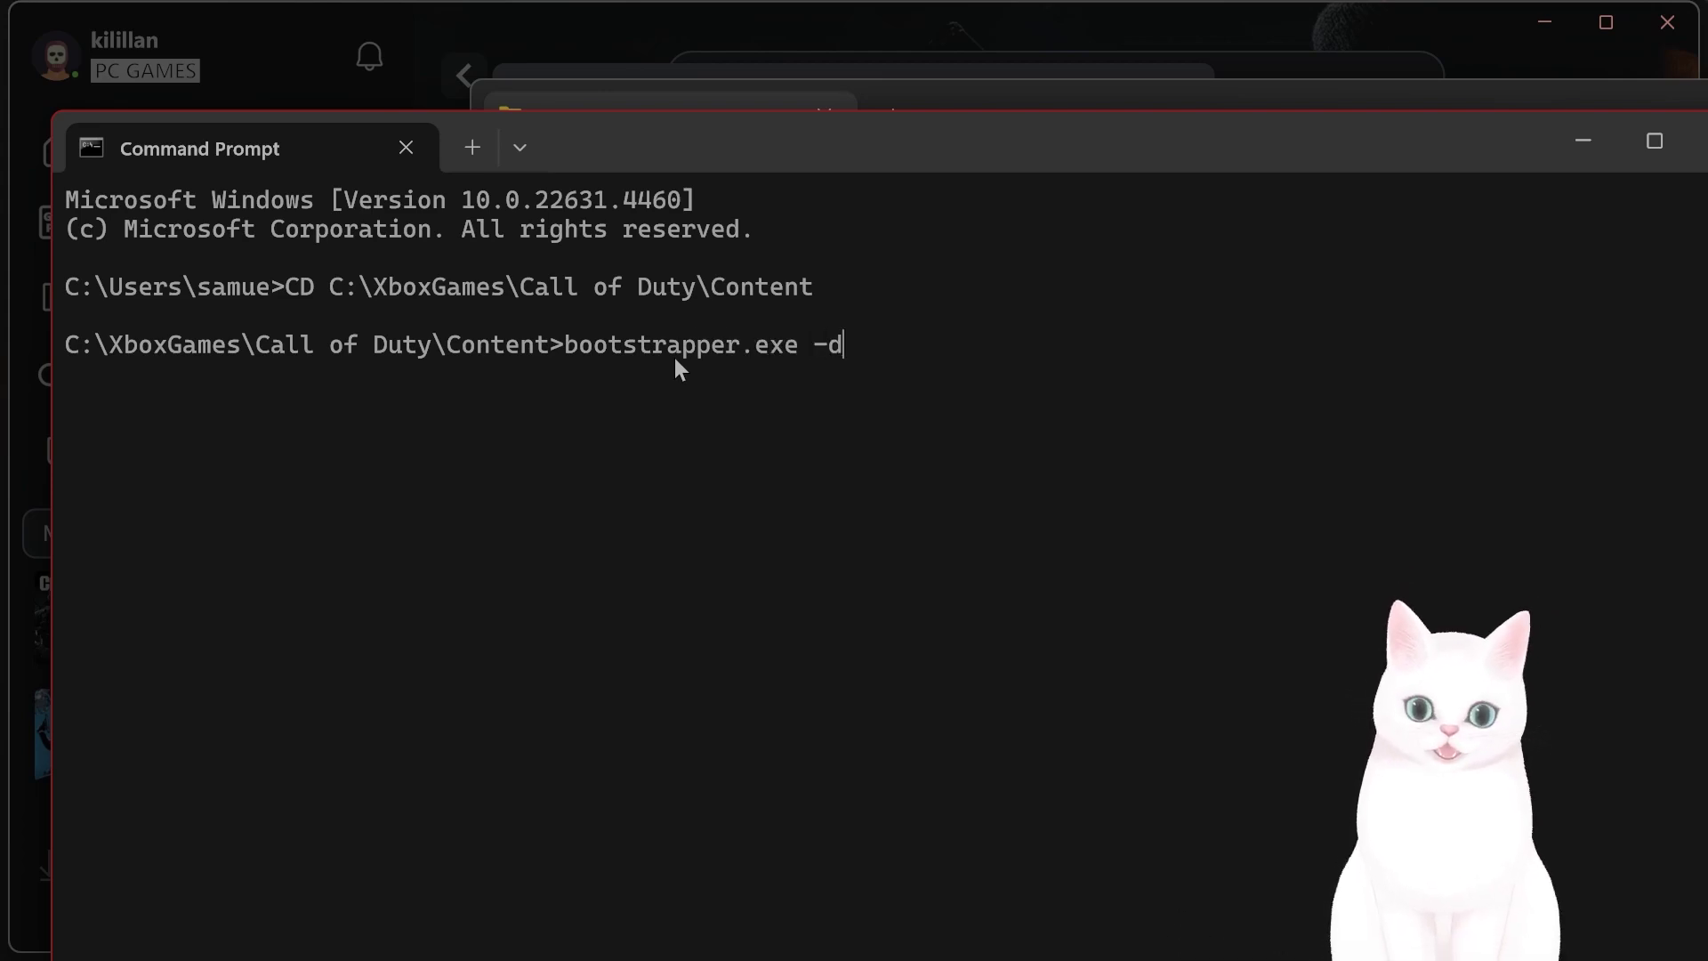
text(3d11)
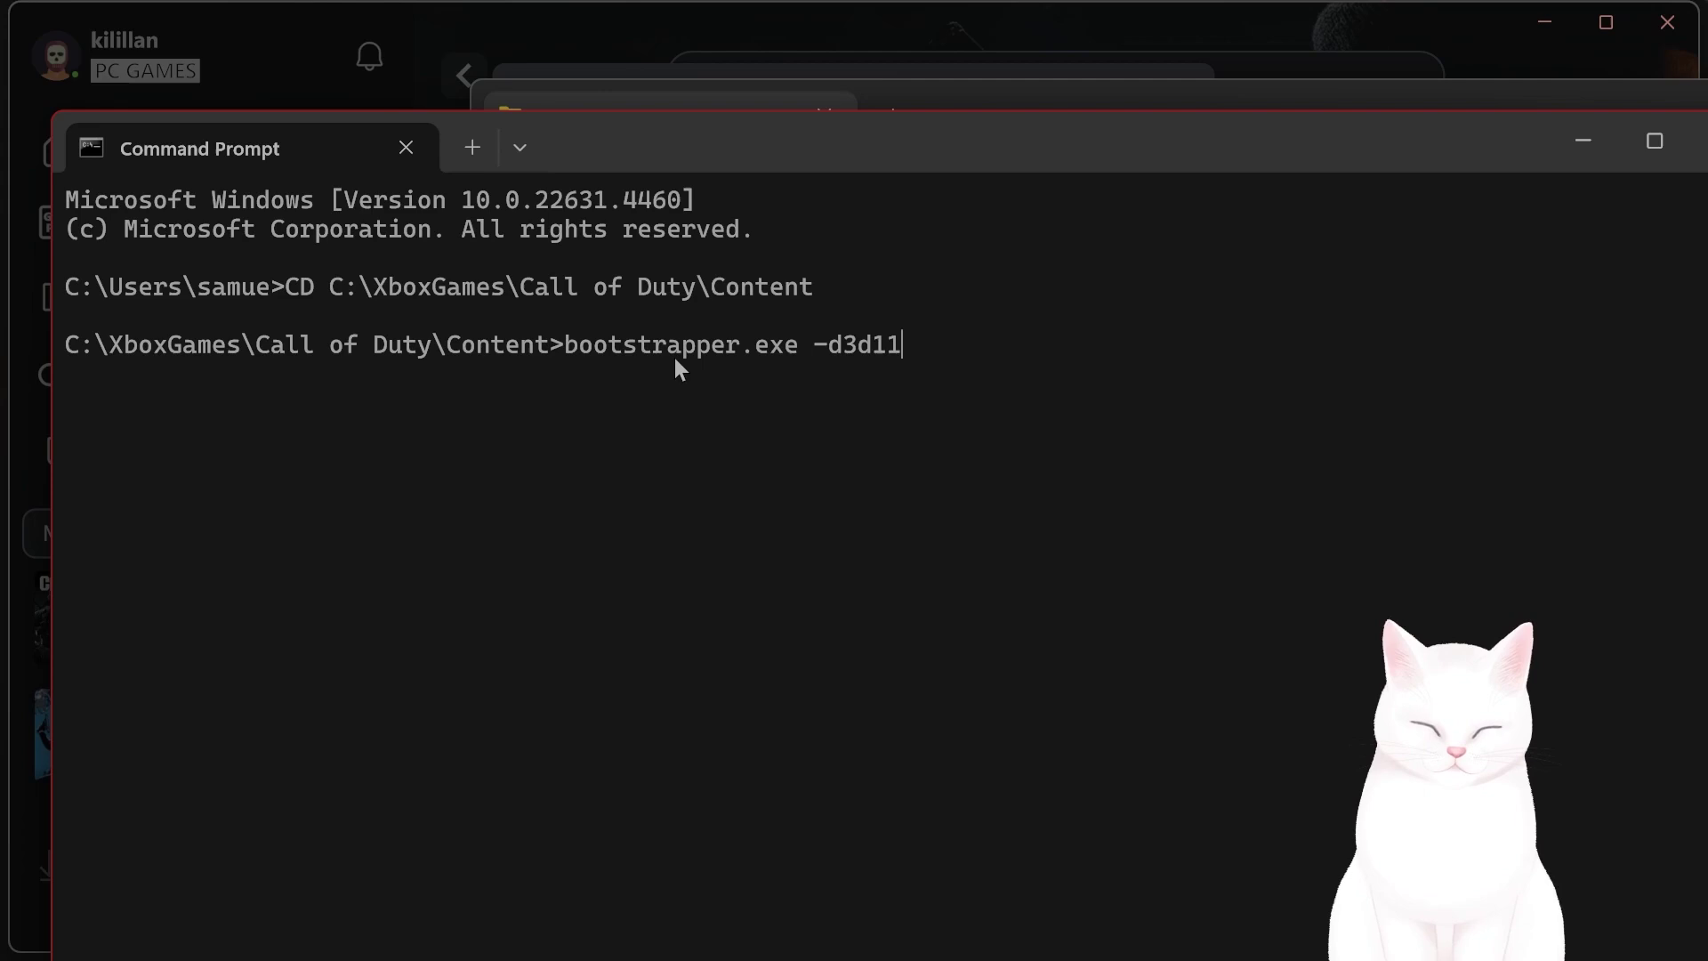
key(Return)
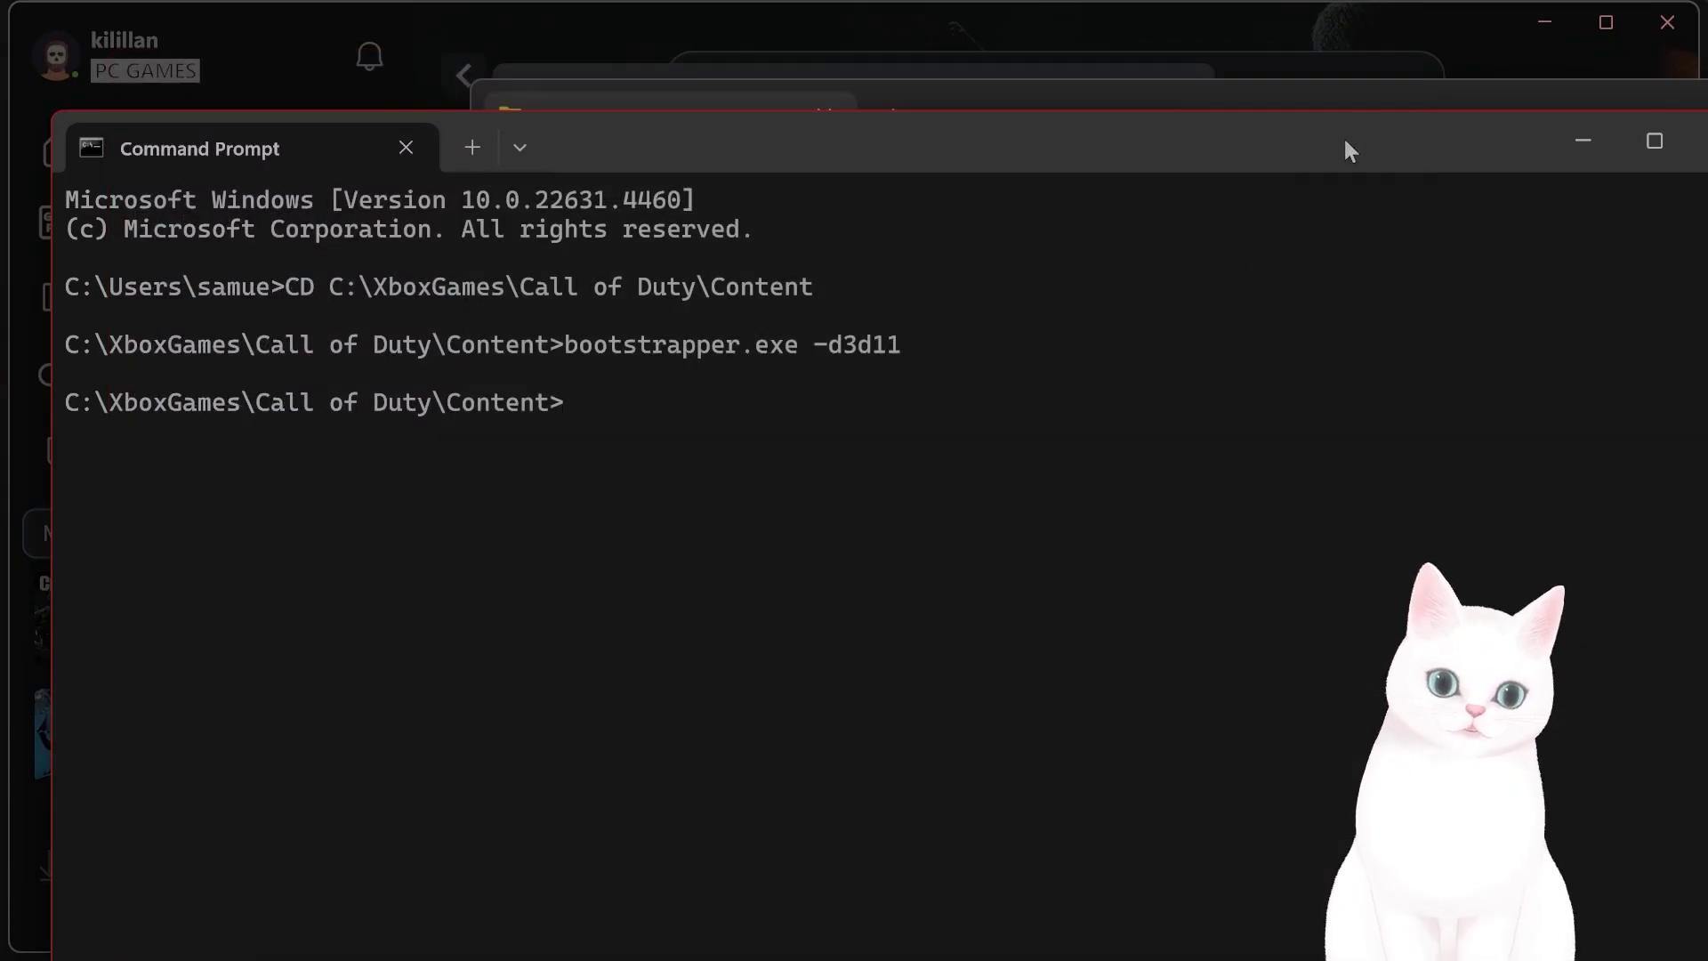
- Scroll through the Content folder's executables, then close the Command Prompt window
drag(1347, 152, 1333, 318)
click(1163, 217)
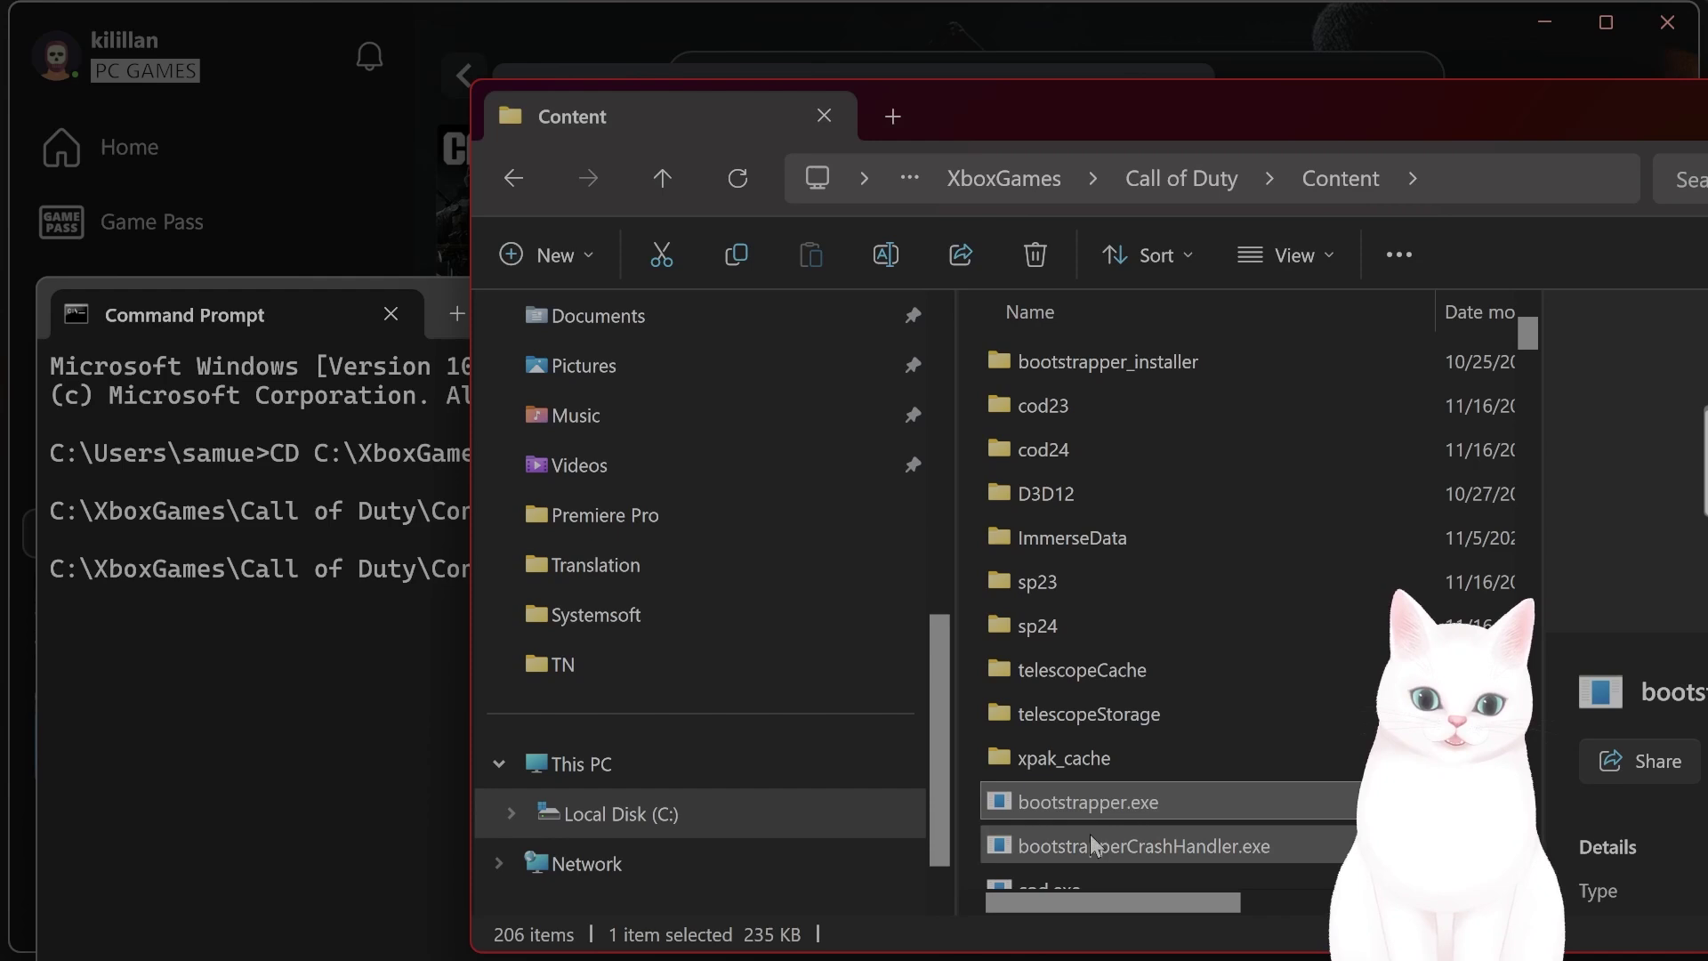
scroll(1137, 797, down, 1)
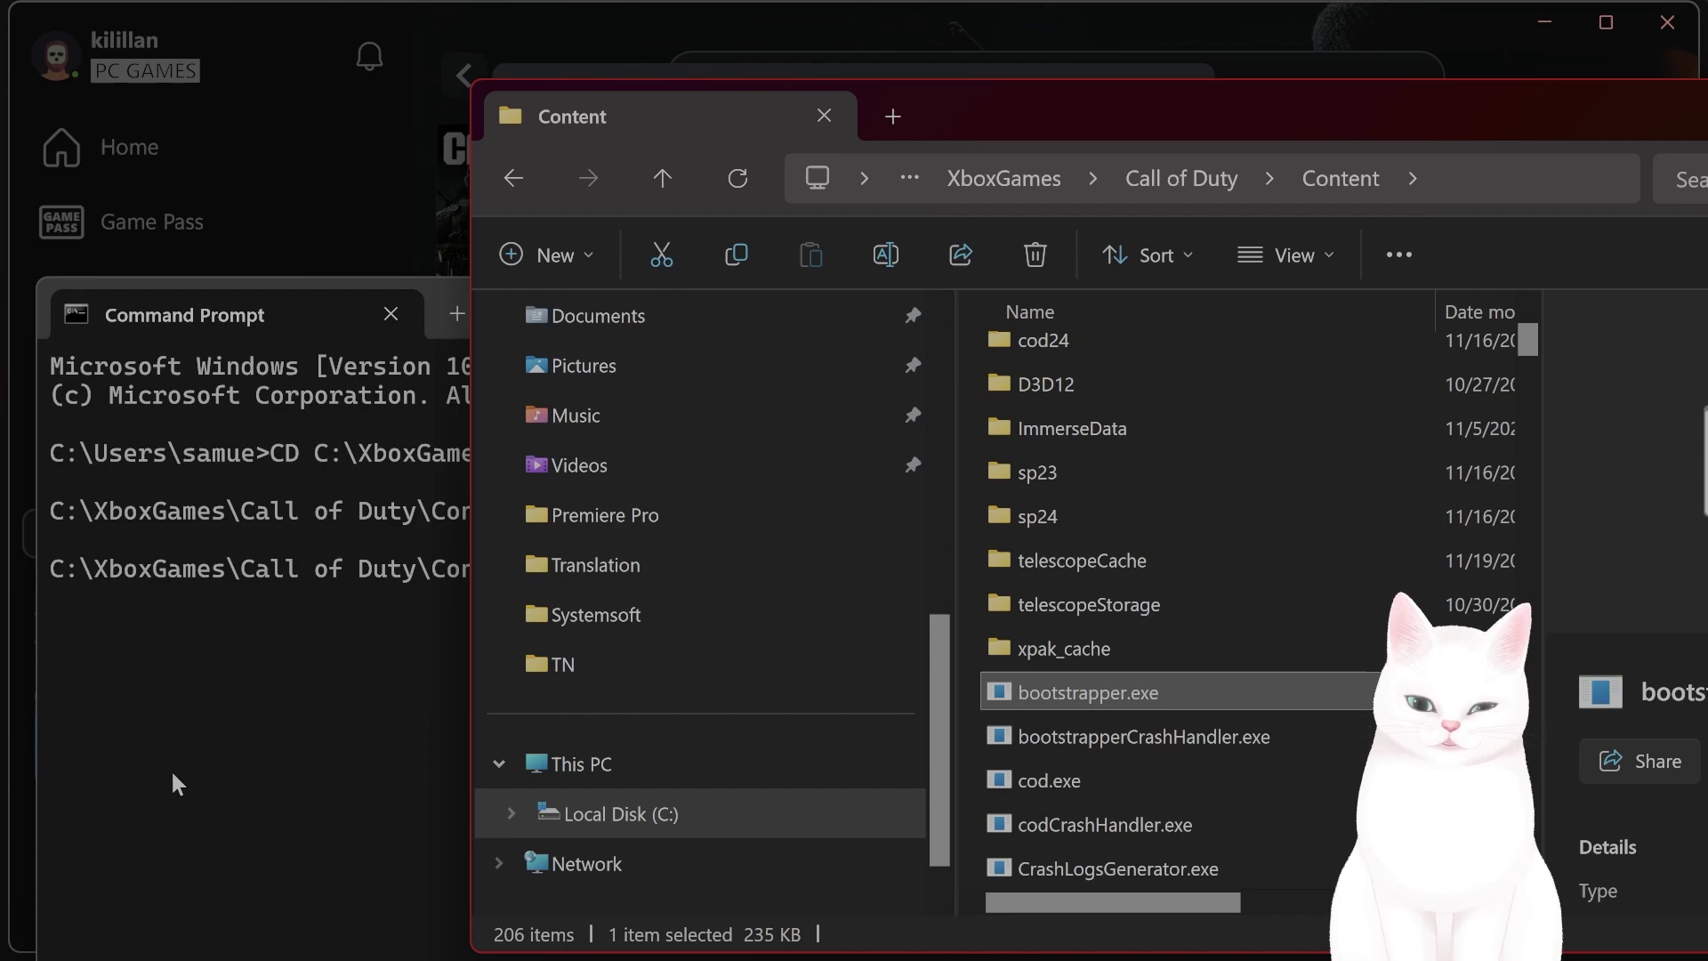
click(259, 712)
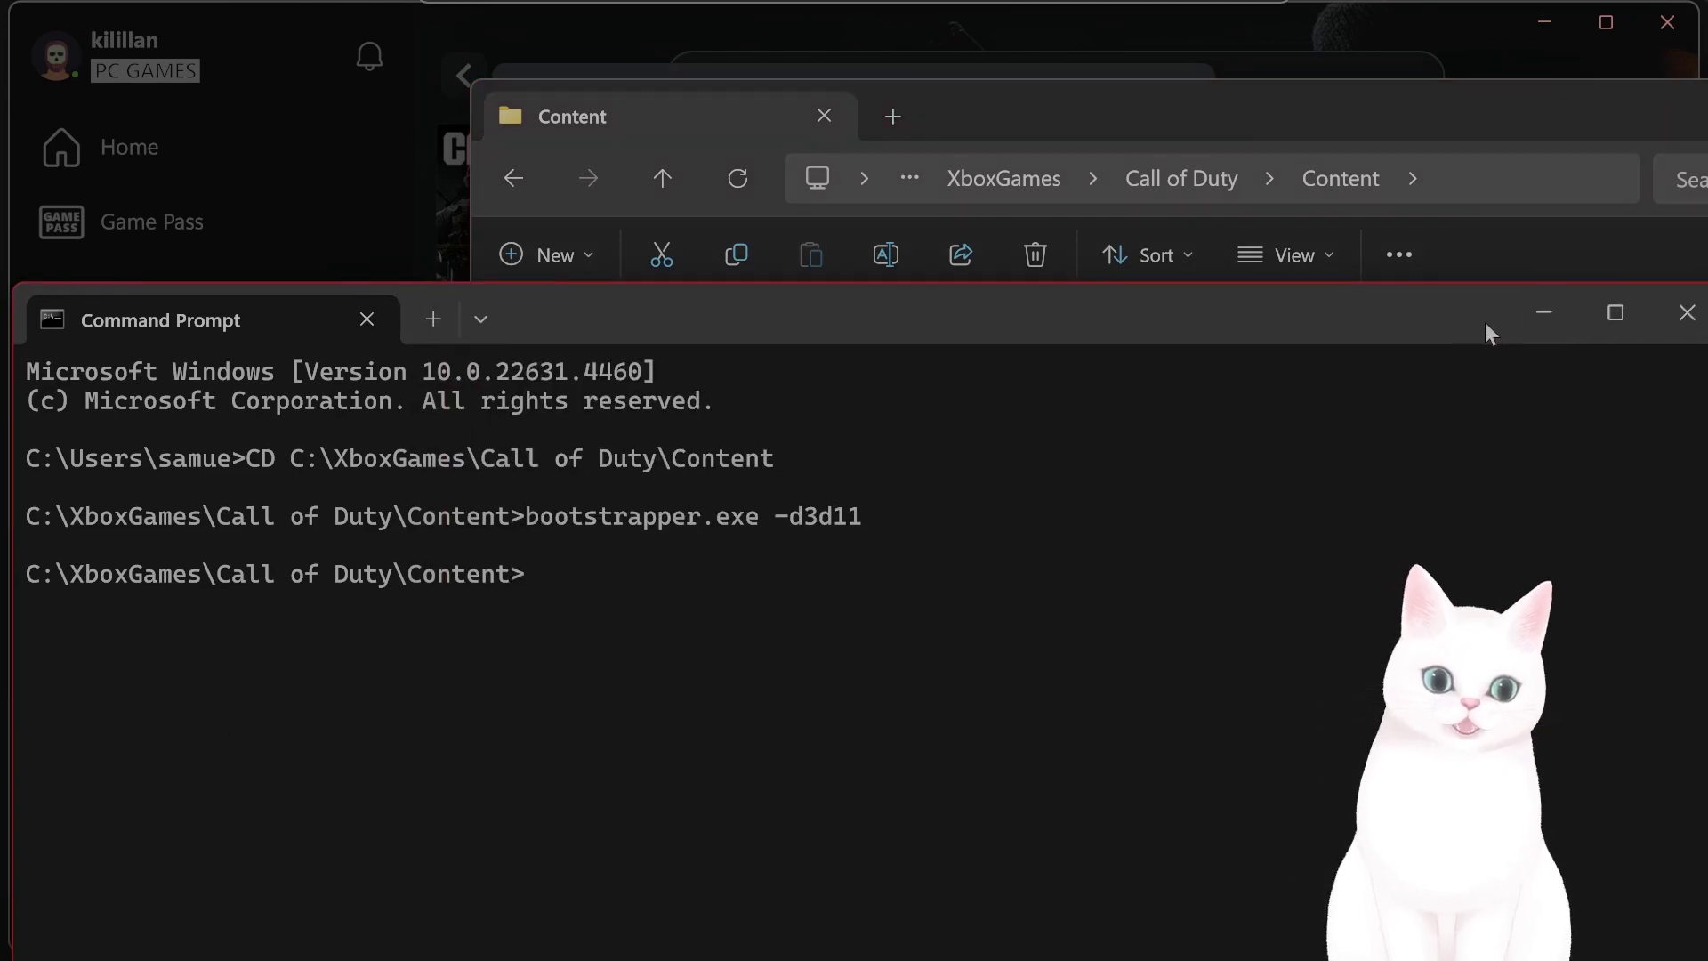
click(1670, 321)
drag(1630, 106, 1336, 162)
- Reopen Call of Duty's Manage > Files view in the Xbox app, then close it
click(1183, 93)
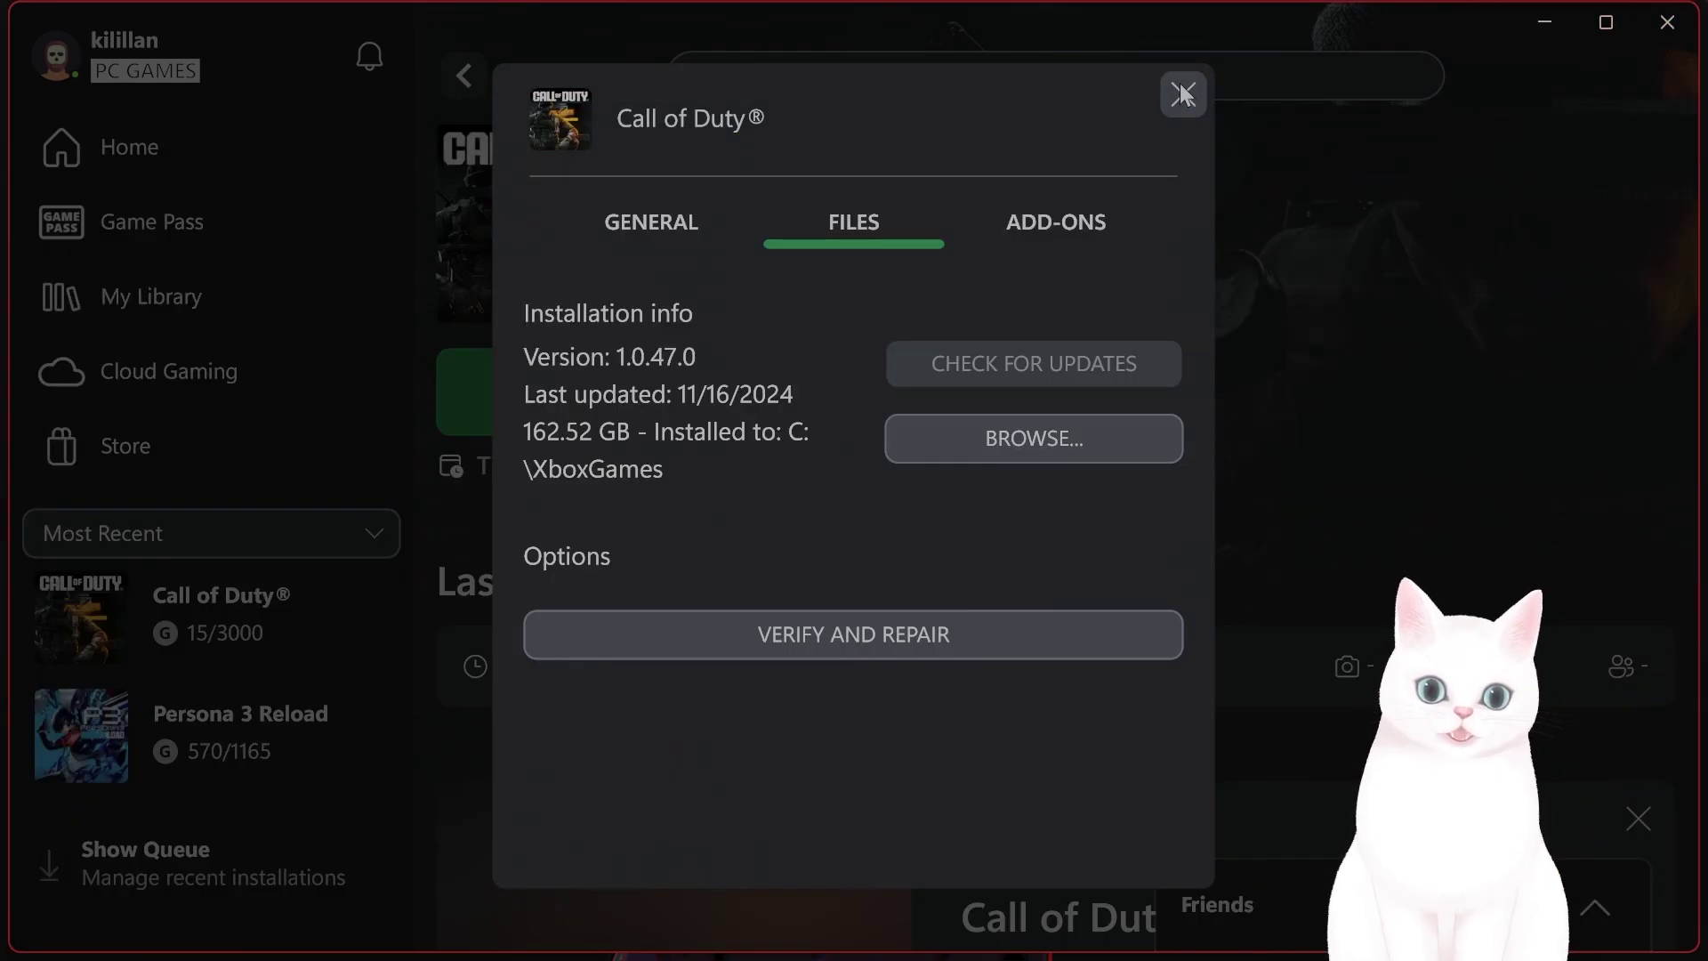
click(1183, 94)
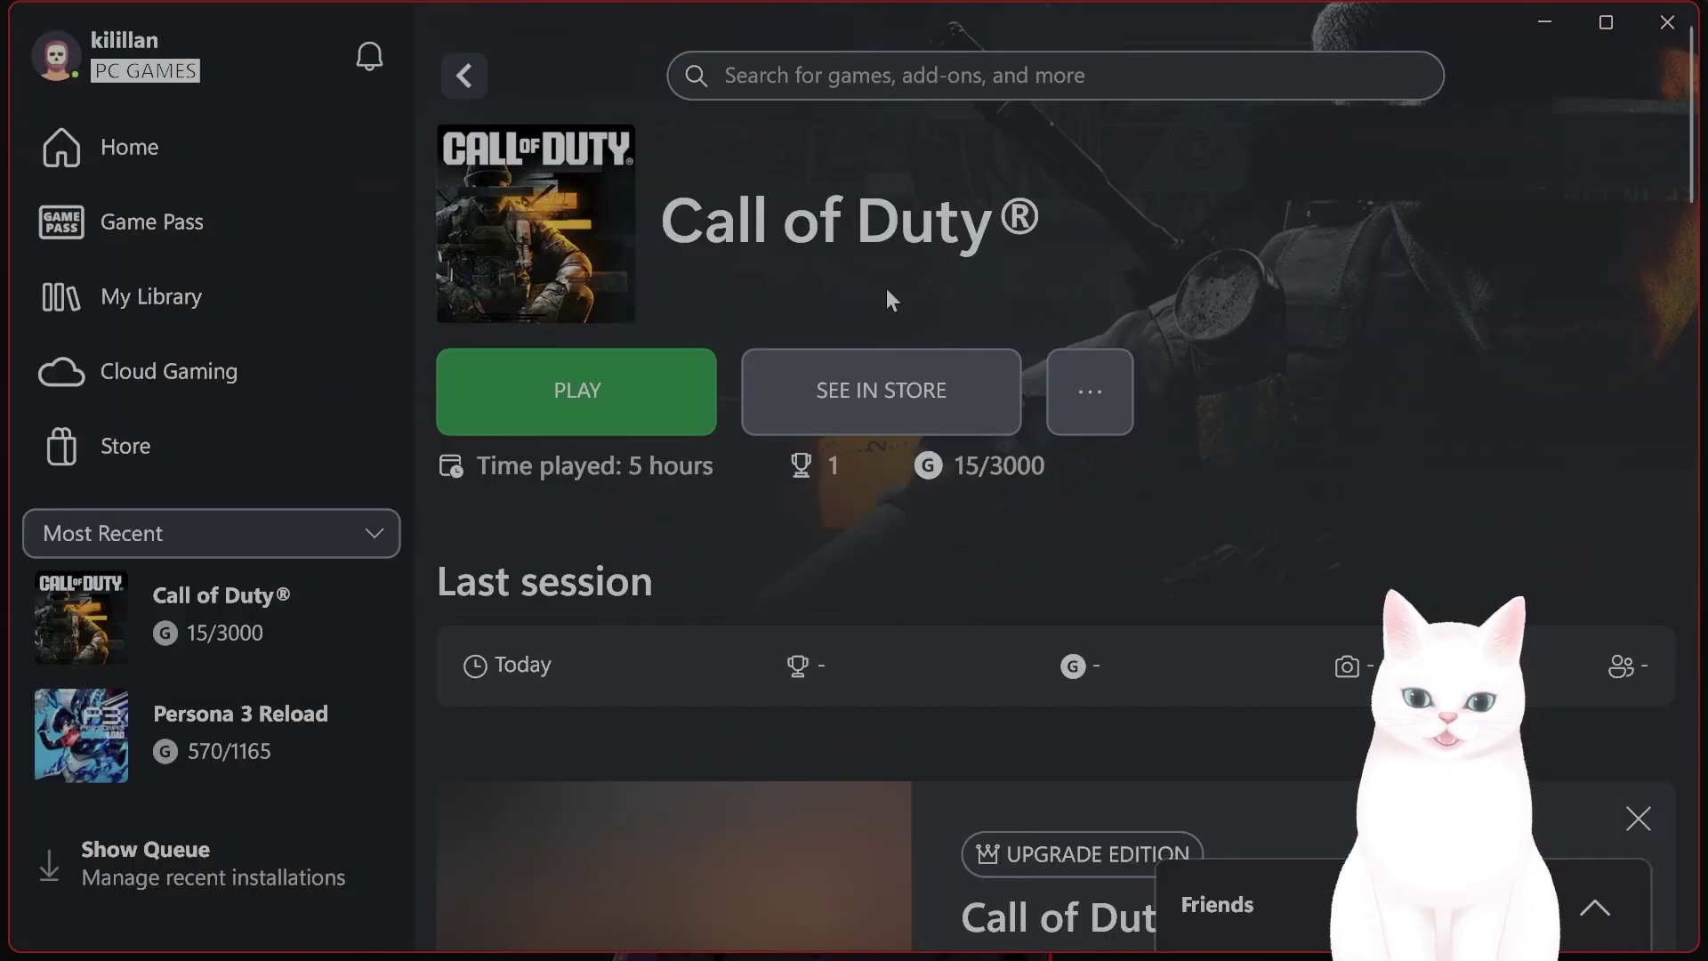
right_click(269, 617)
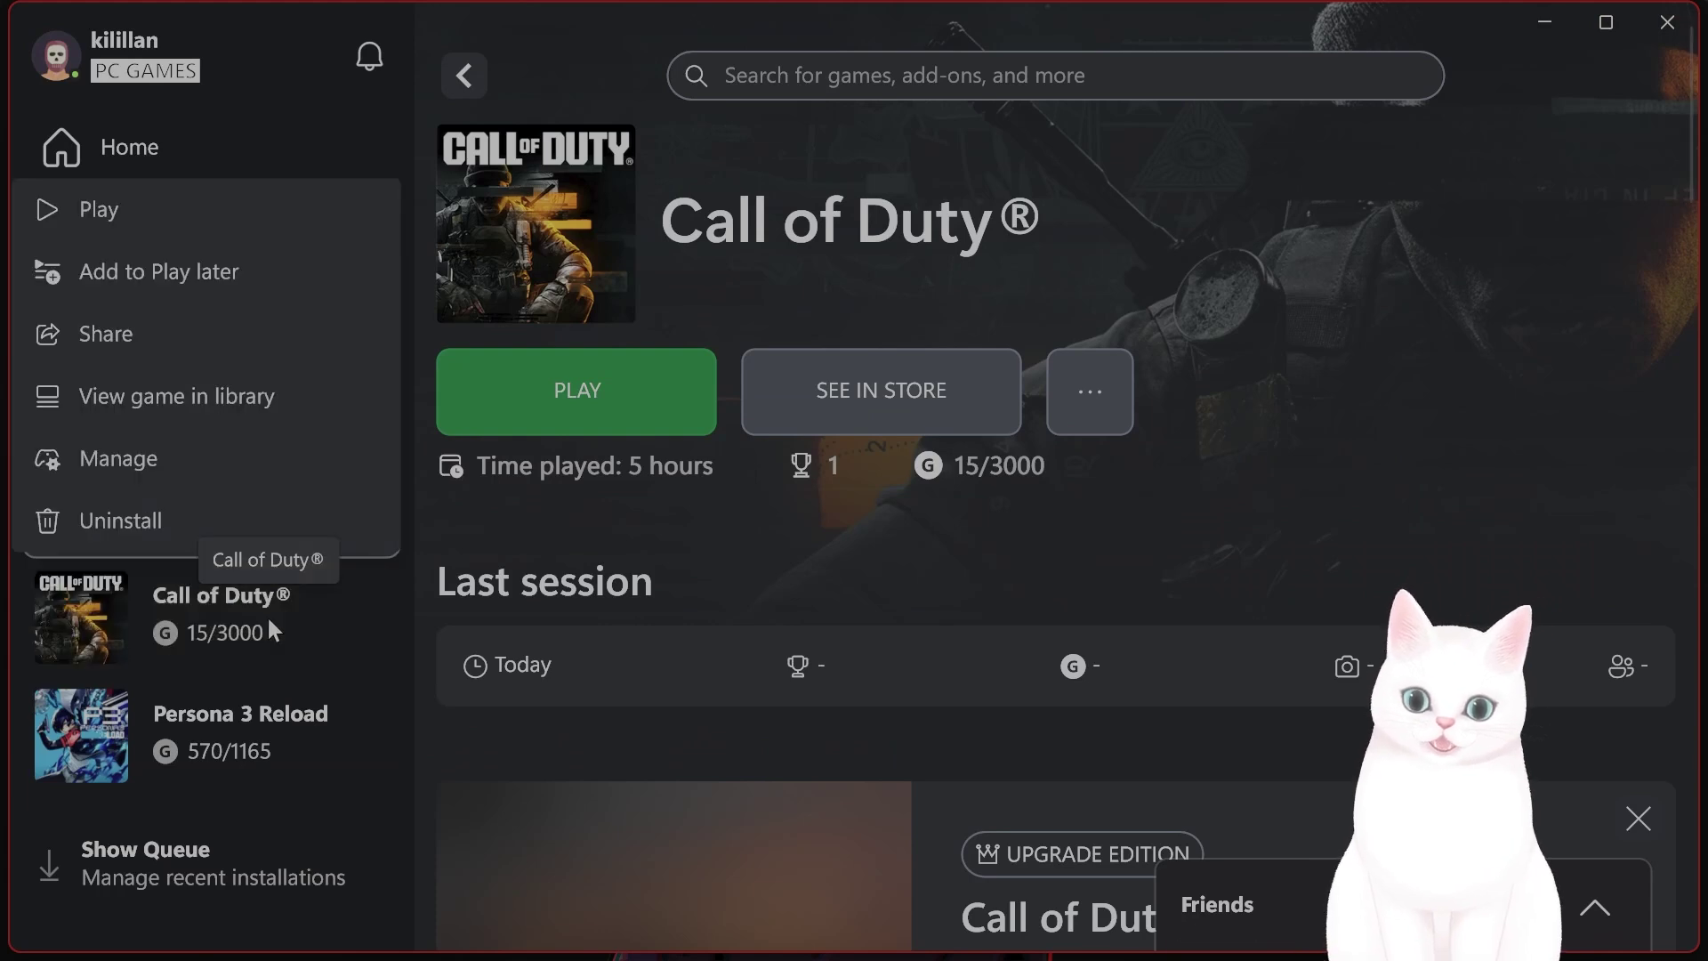
click(247, 458)
click(850, 221)
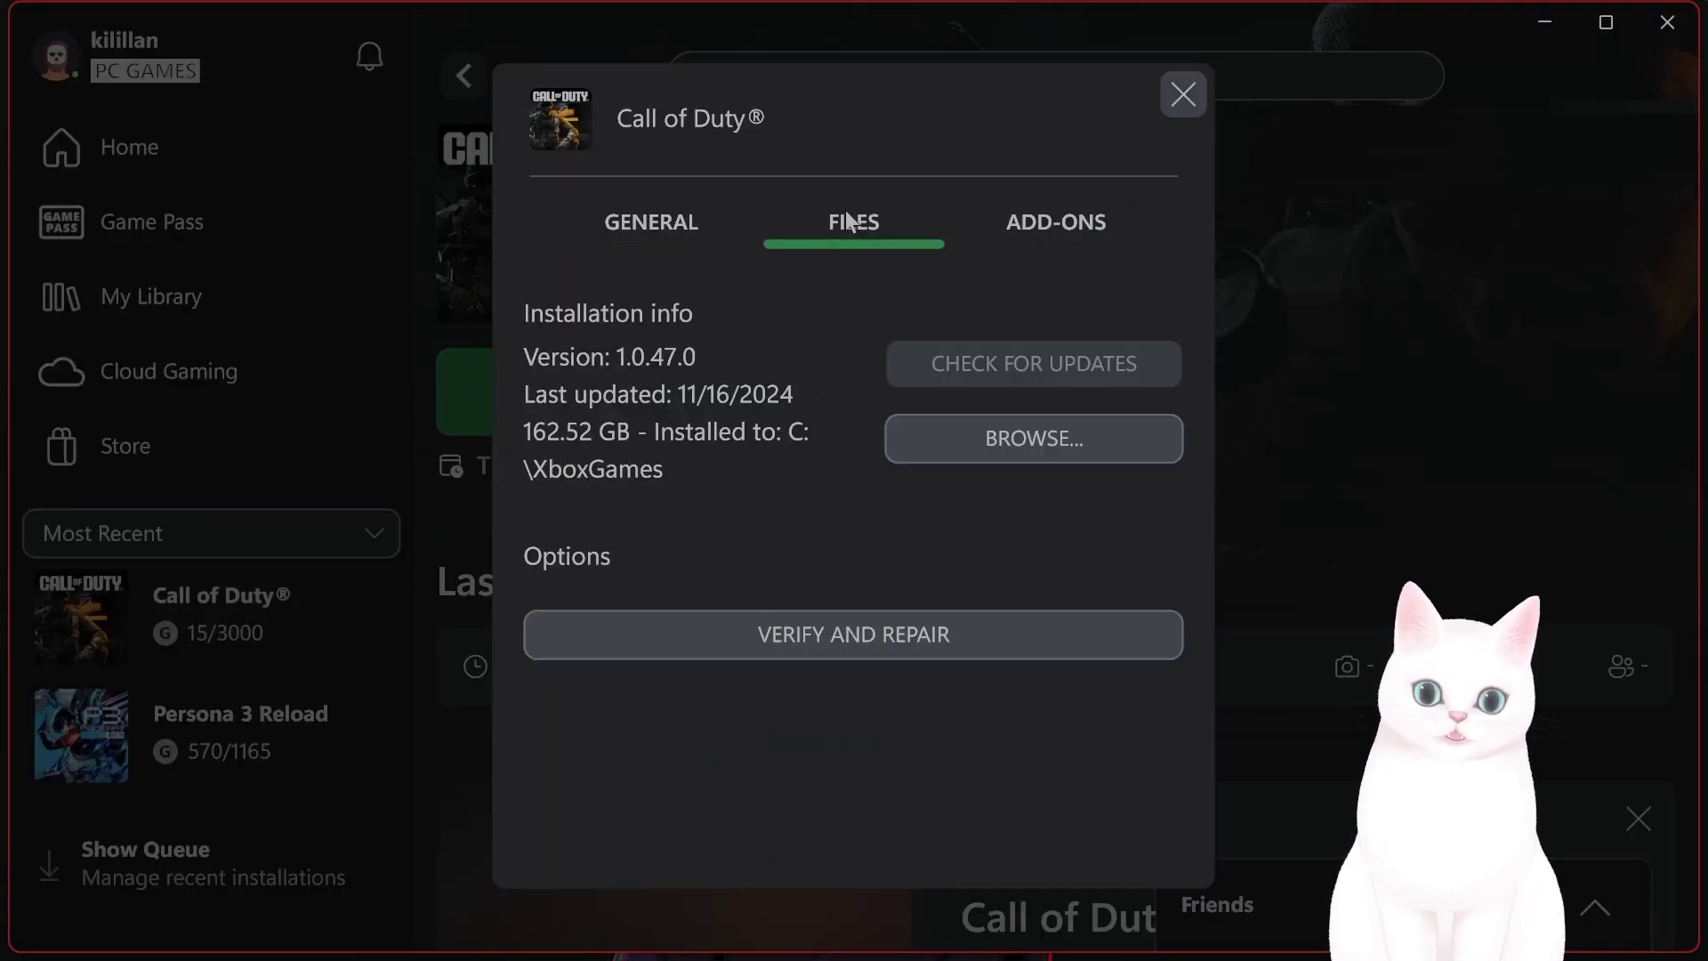
click(1183, 94)
- Open Settings and go to Apps > Installed apps
click(113, 946)
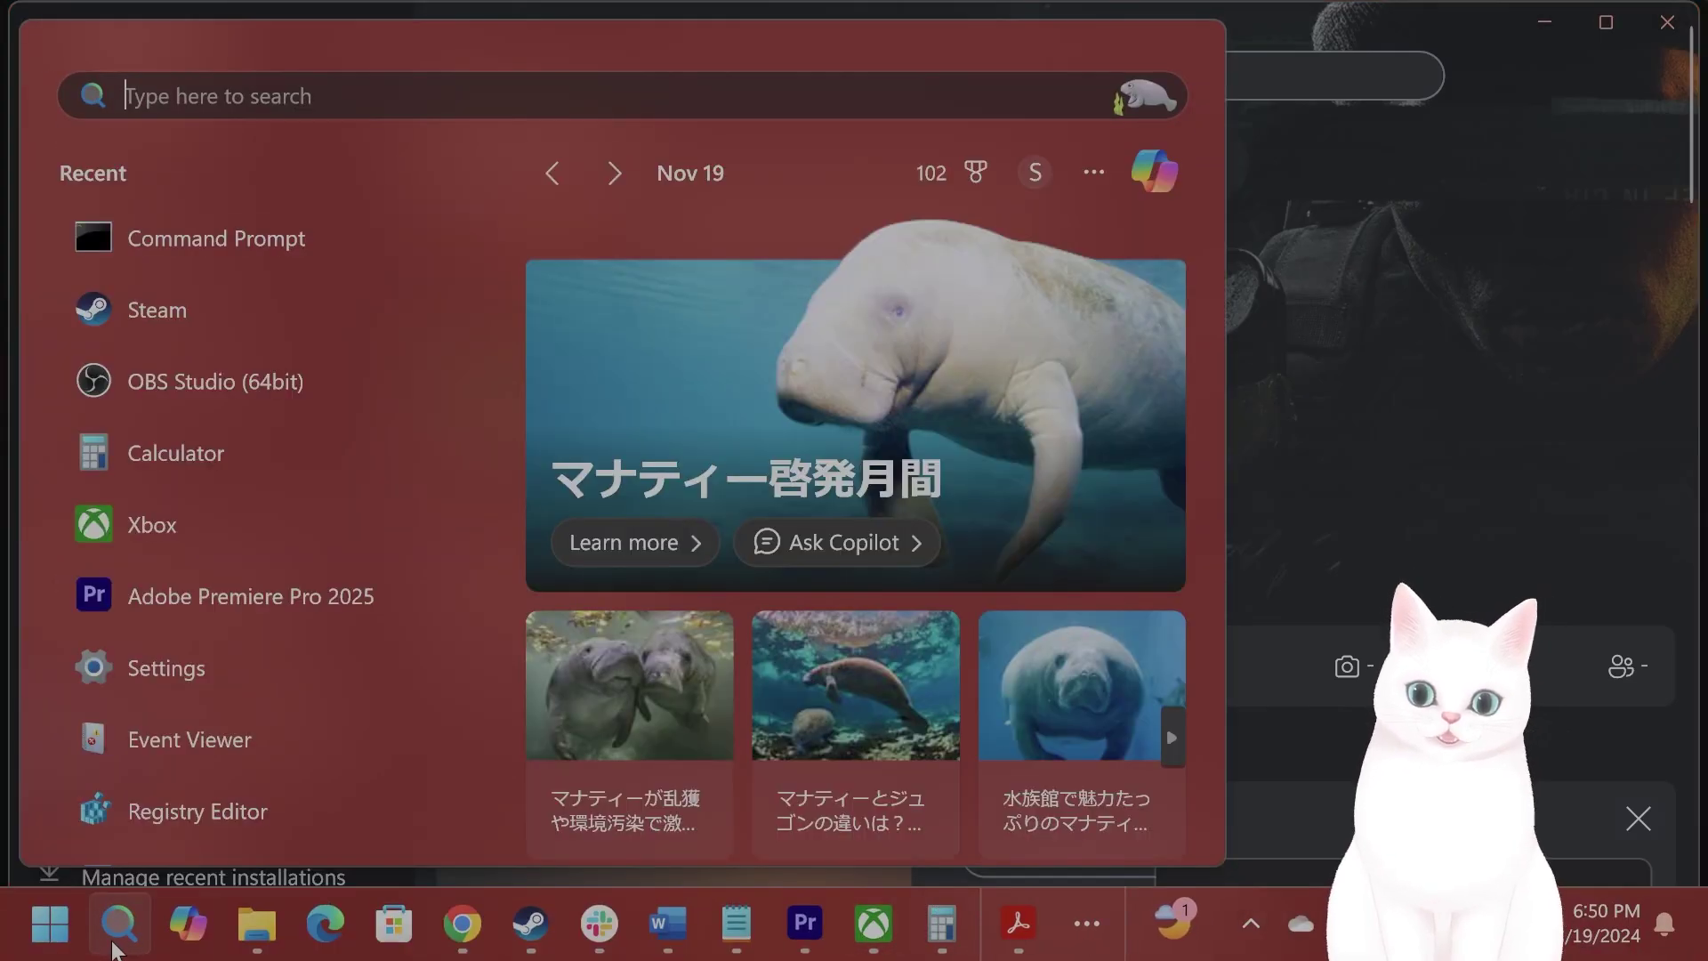
text(set)
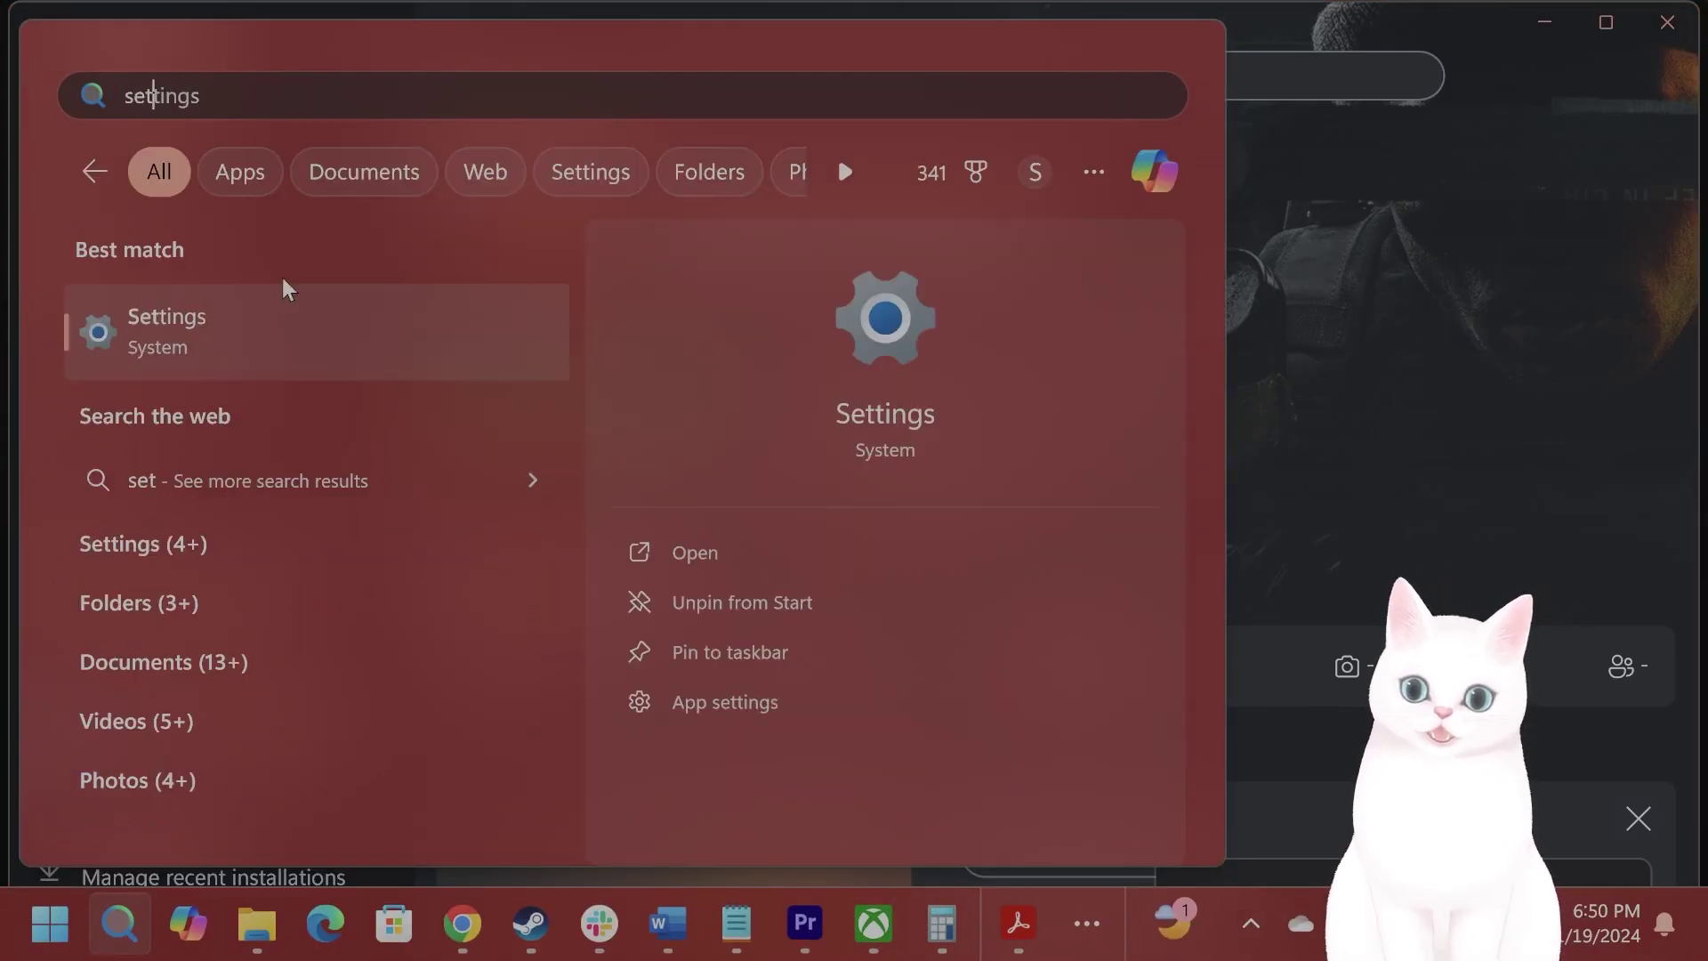
key(Return)
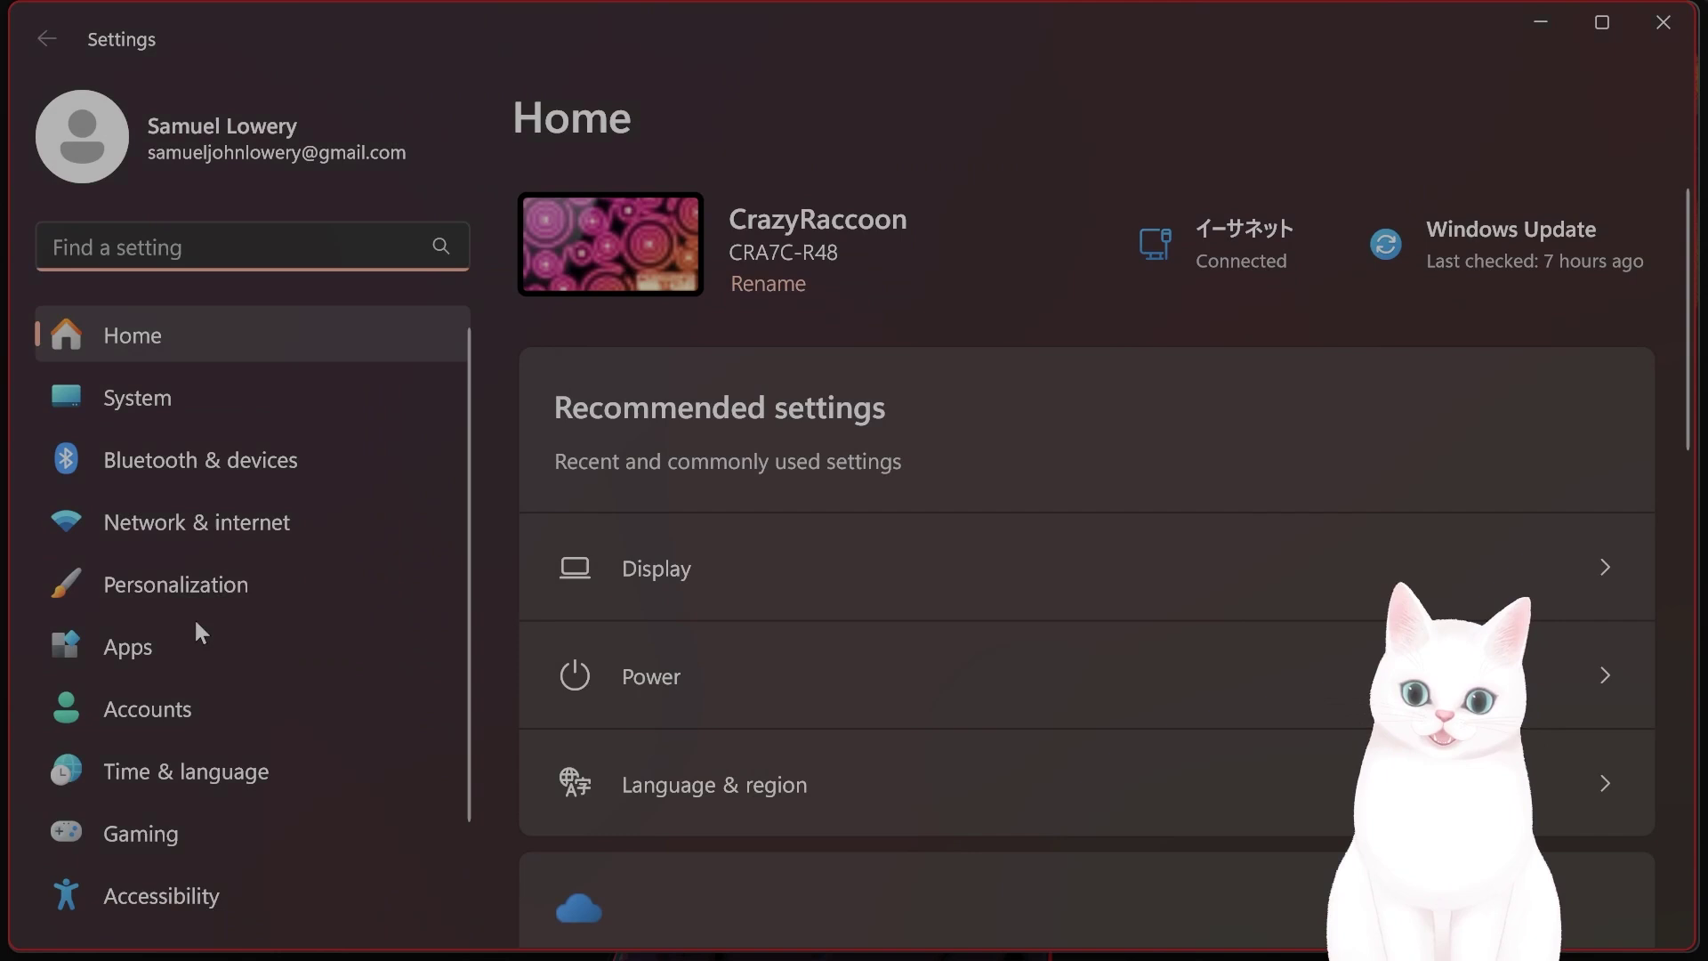
click(199, 644)
click(875, 233)
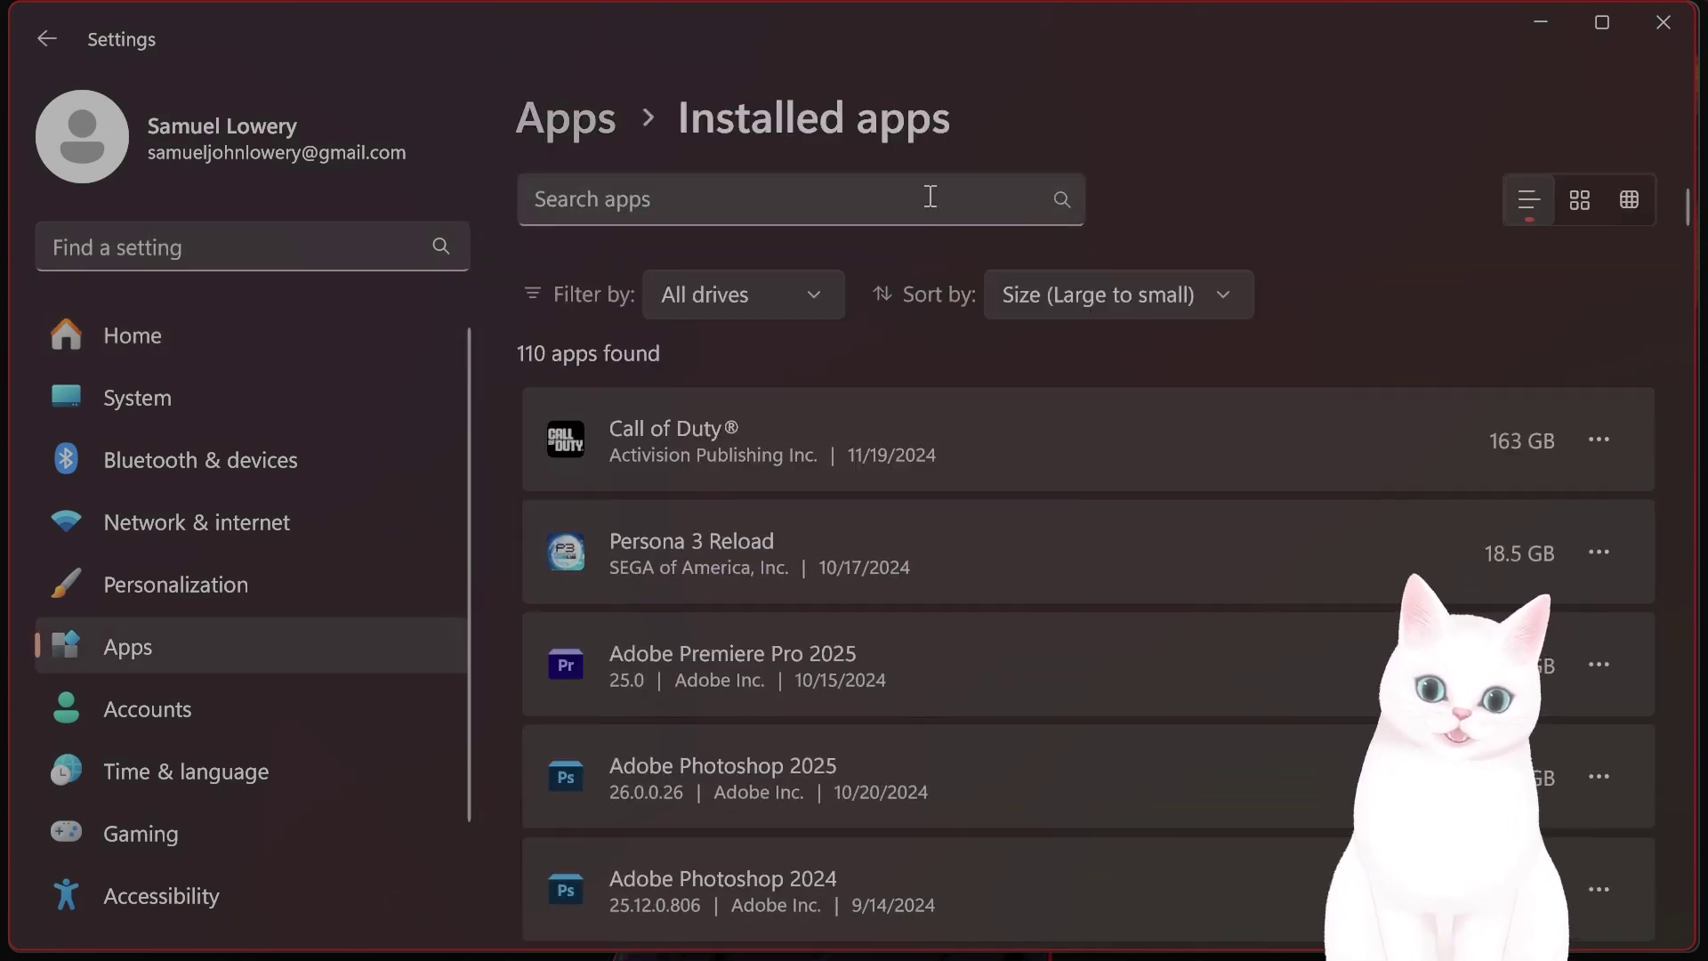
click(929, 196)
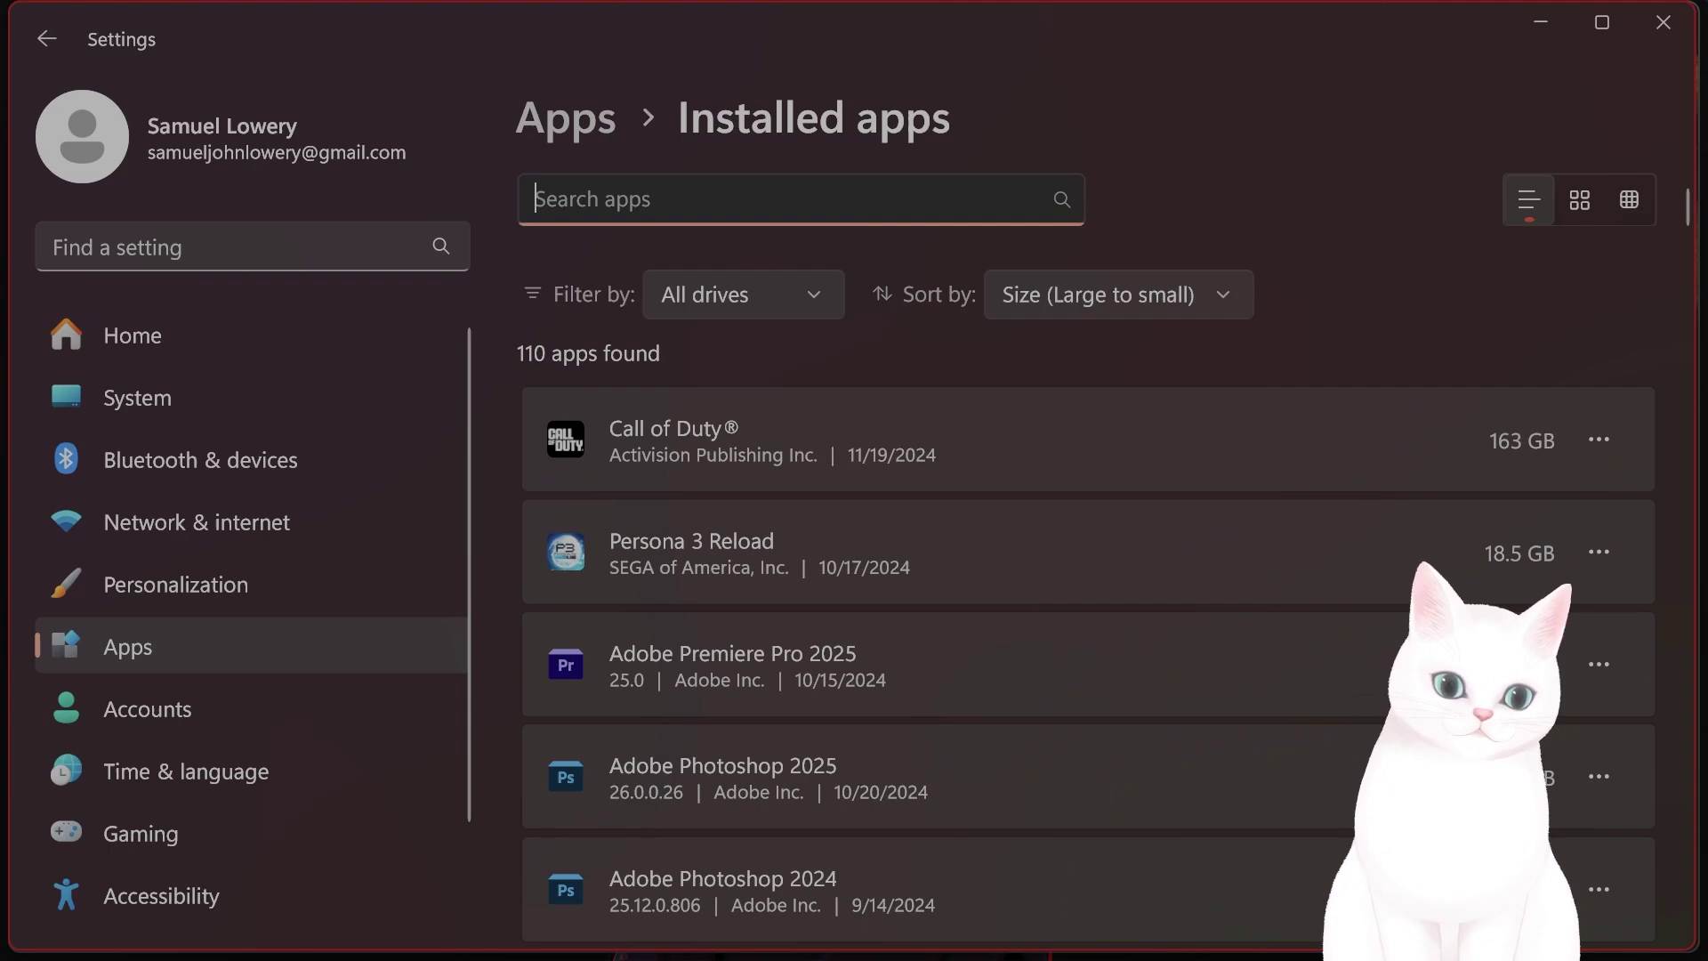
- Open Call of Duty's Advanced options and bring the Repair and Reset sections into view
click(1602, 436)
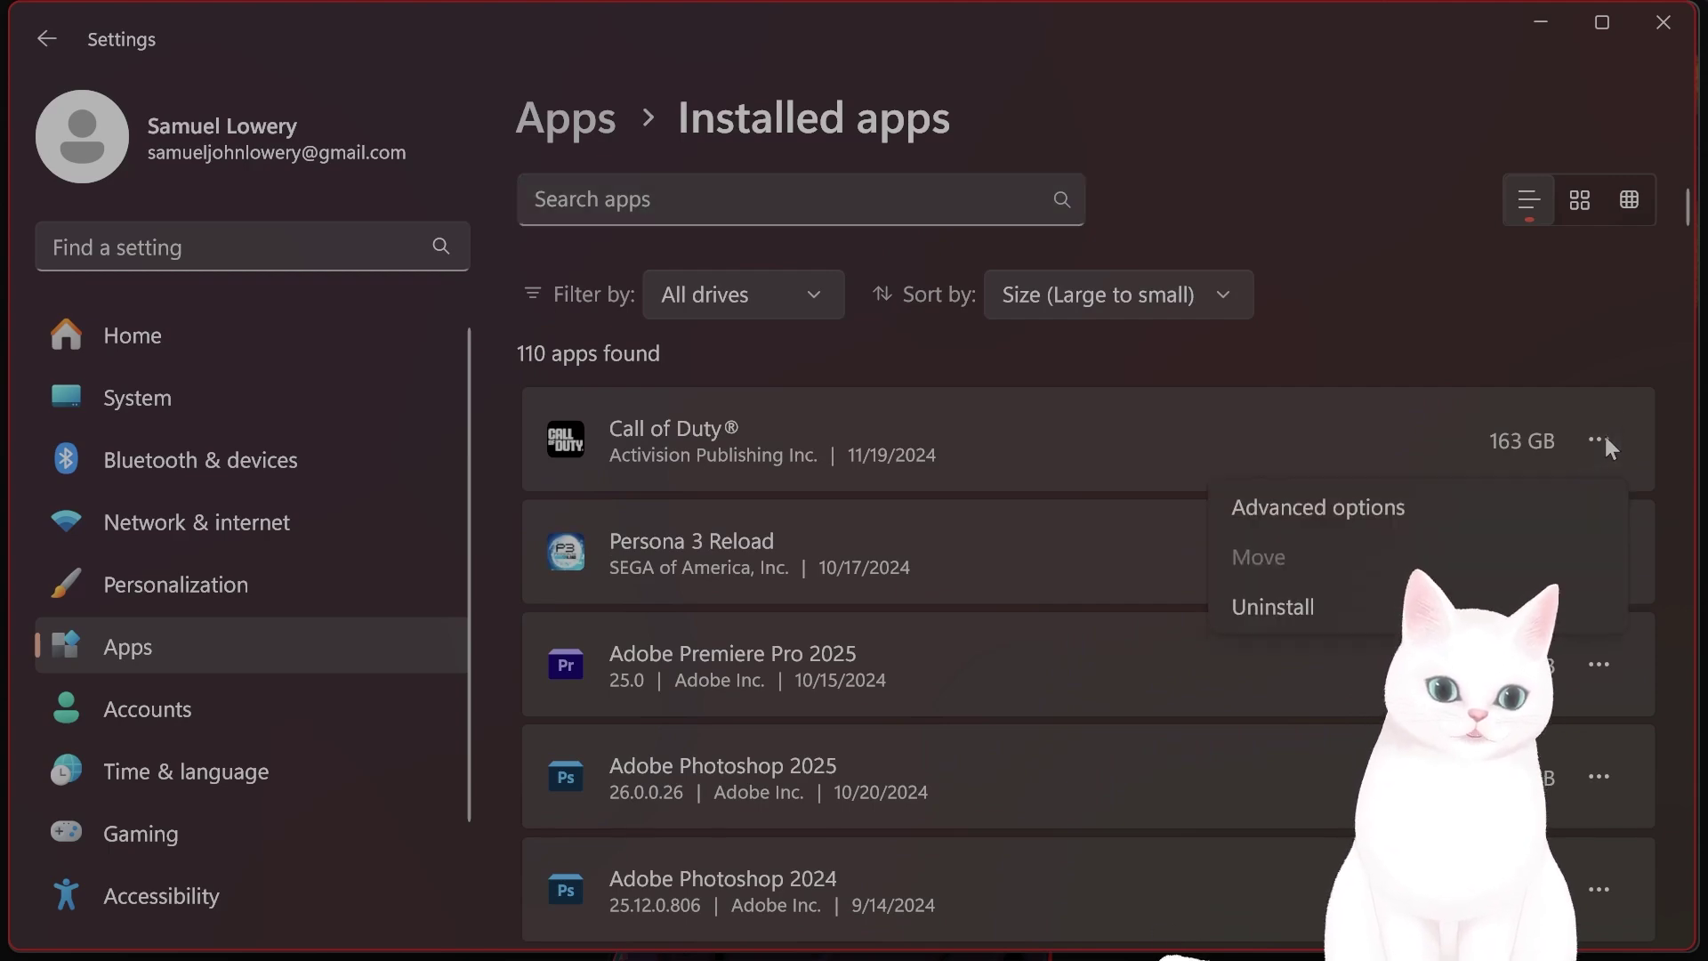
click(1398, 508)
scroll(1021, 669, down, 5)
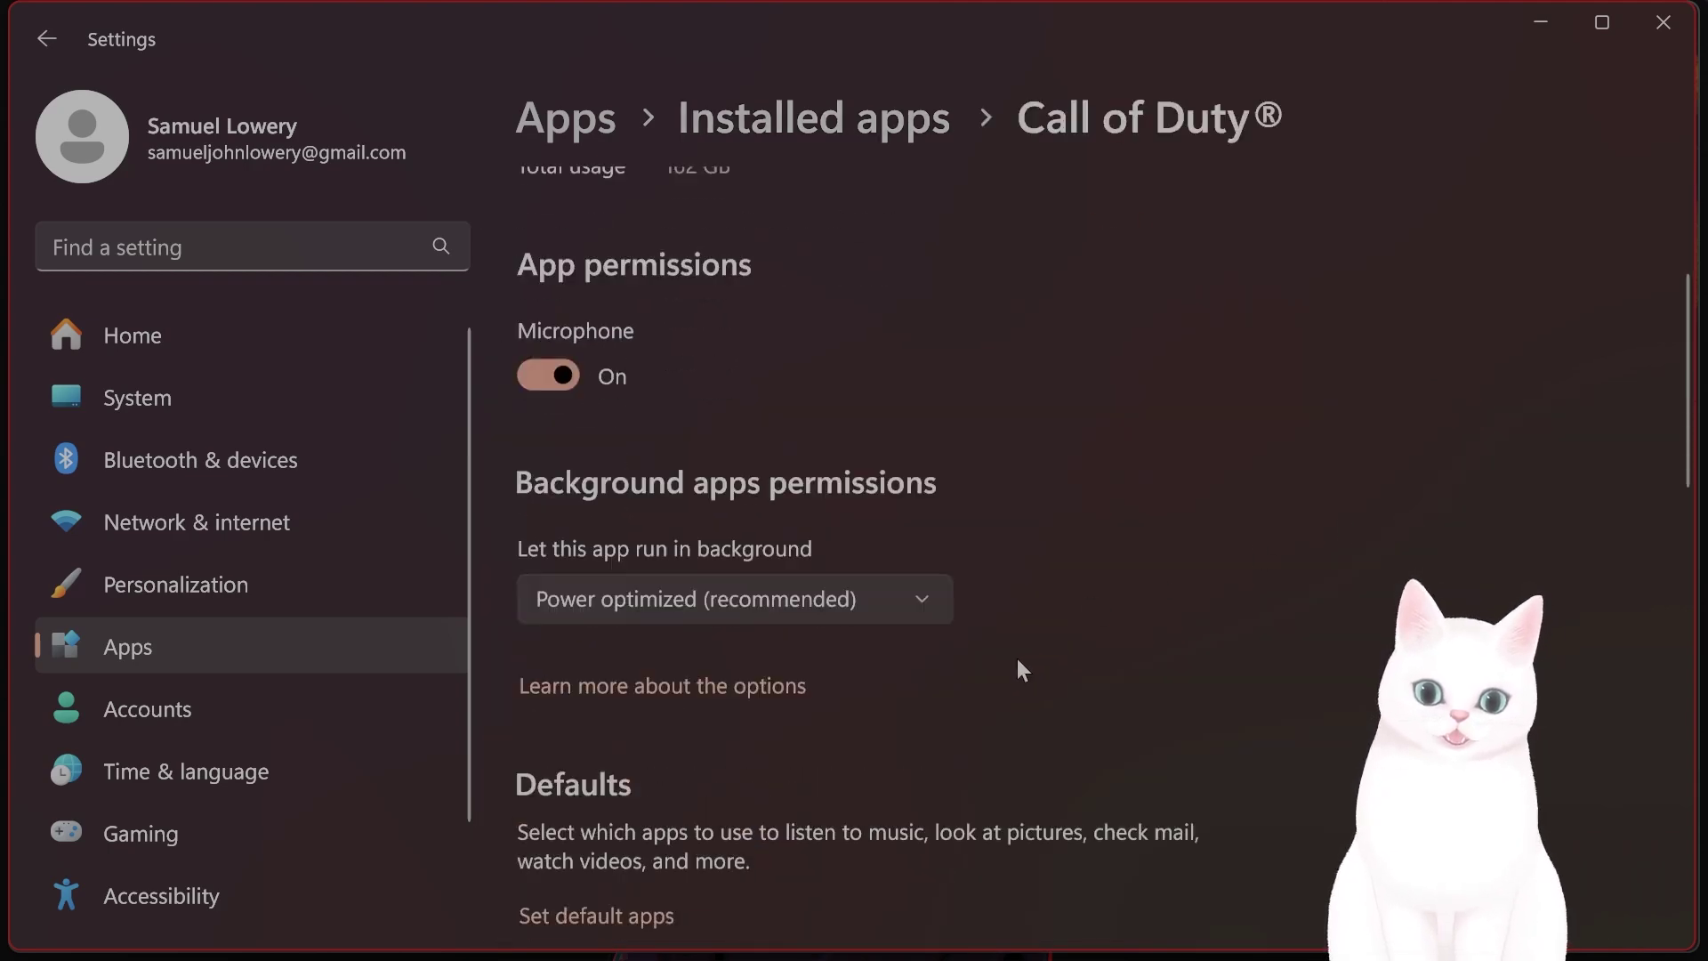
scroll(1014, 658, down, 5)
scroll(1011, 651, up, 1)
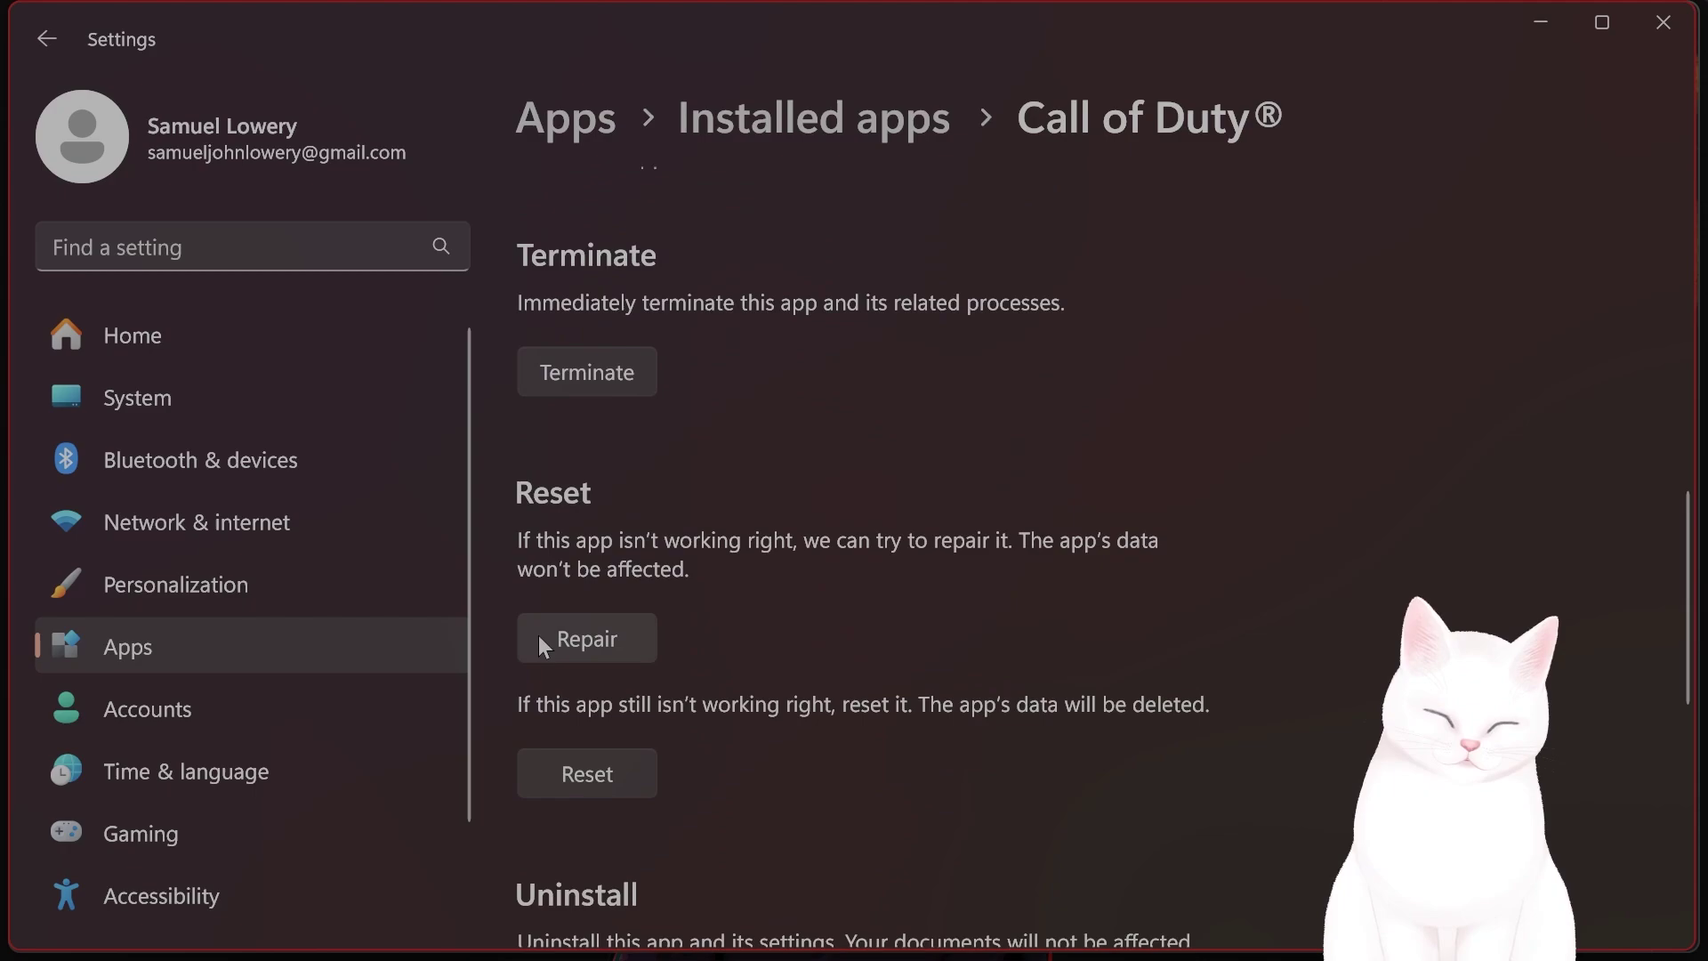
- Close Settings and open Installed Files properties for Metaphor: ReFantazio - Prologue Demo in Steam
click(1664, 25)
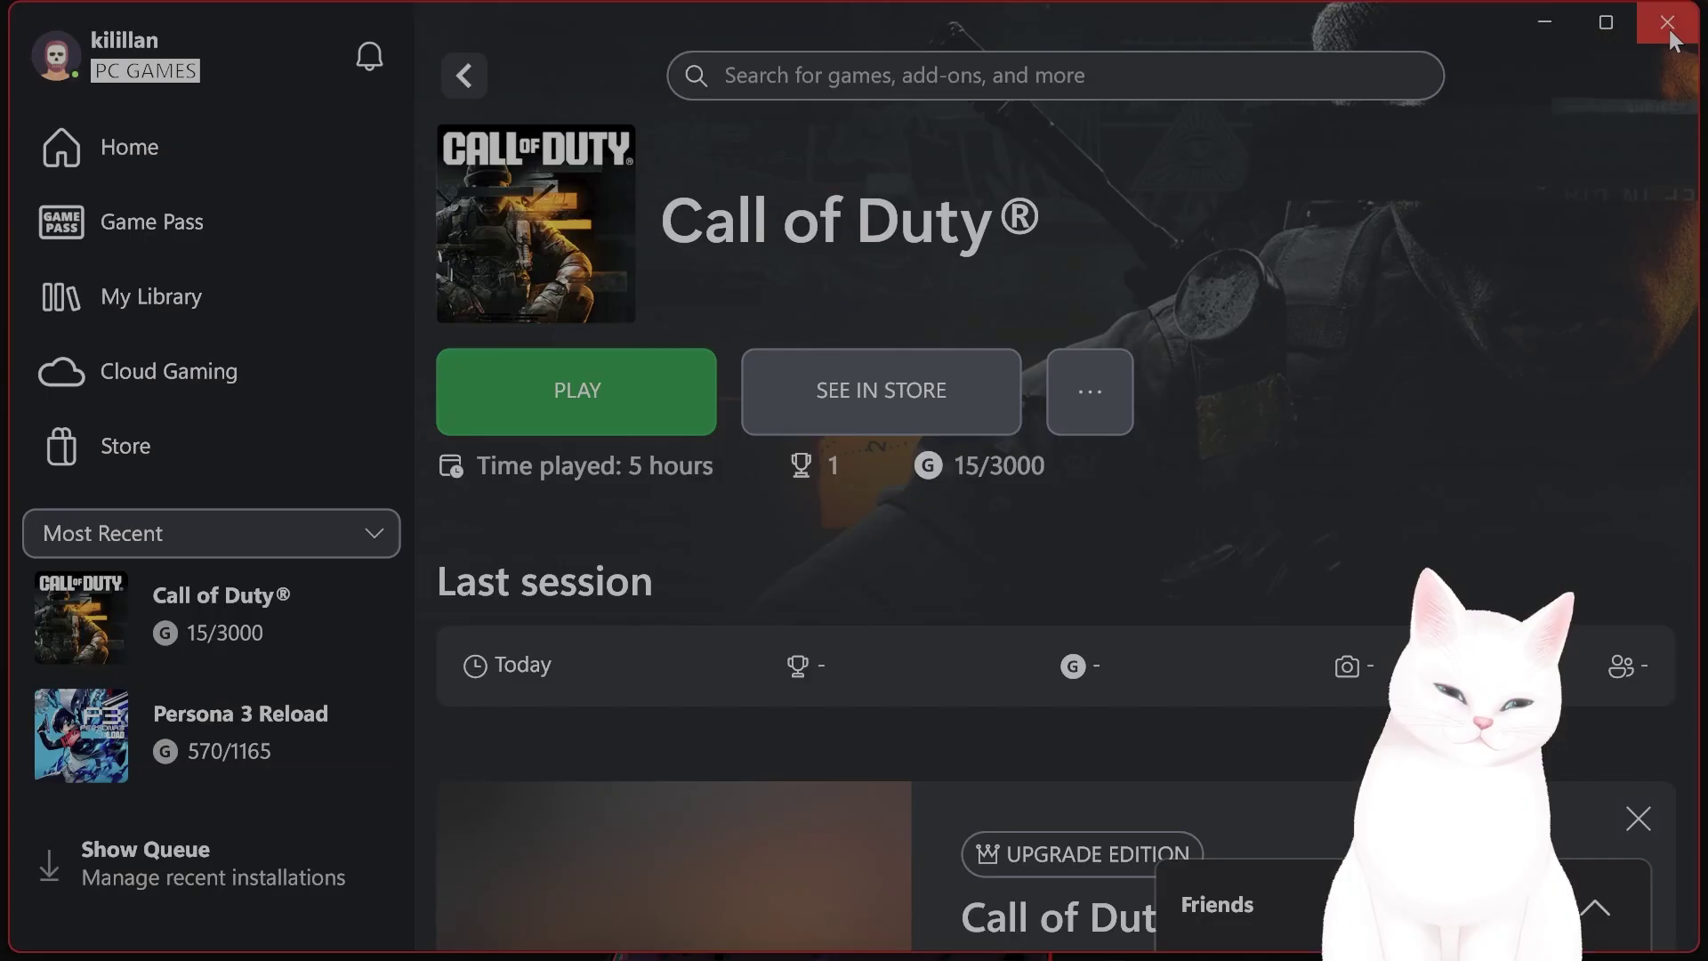
click(1554, 38)
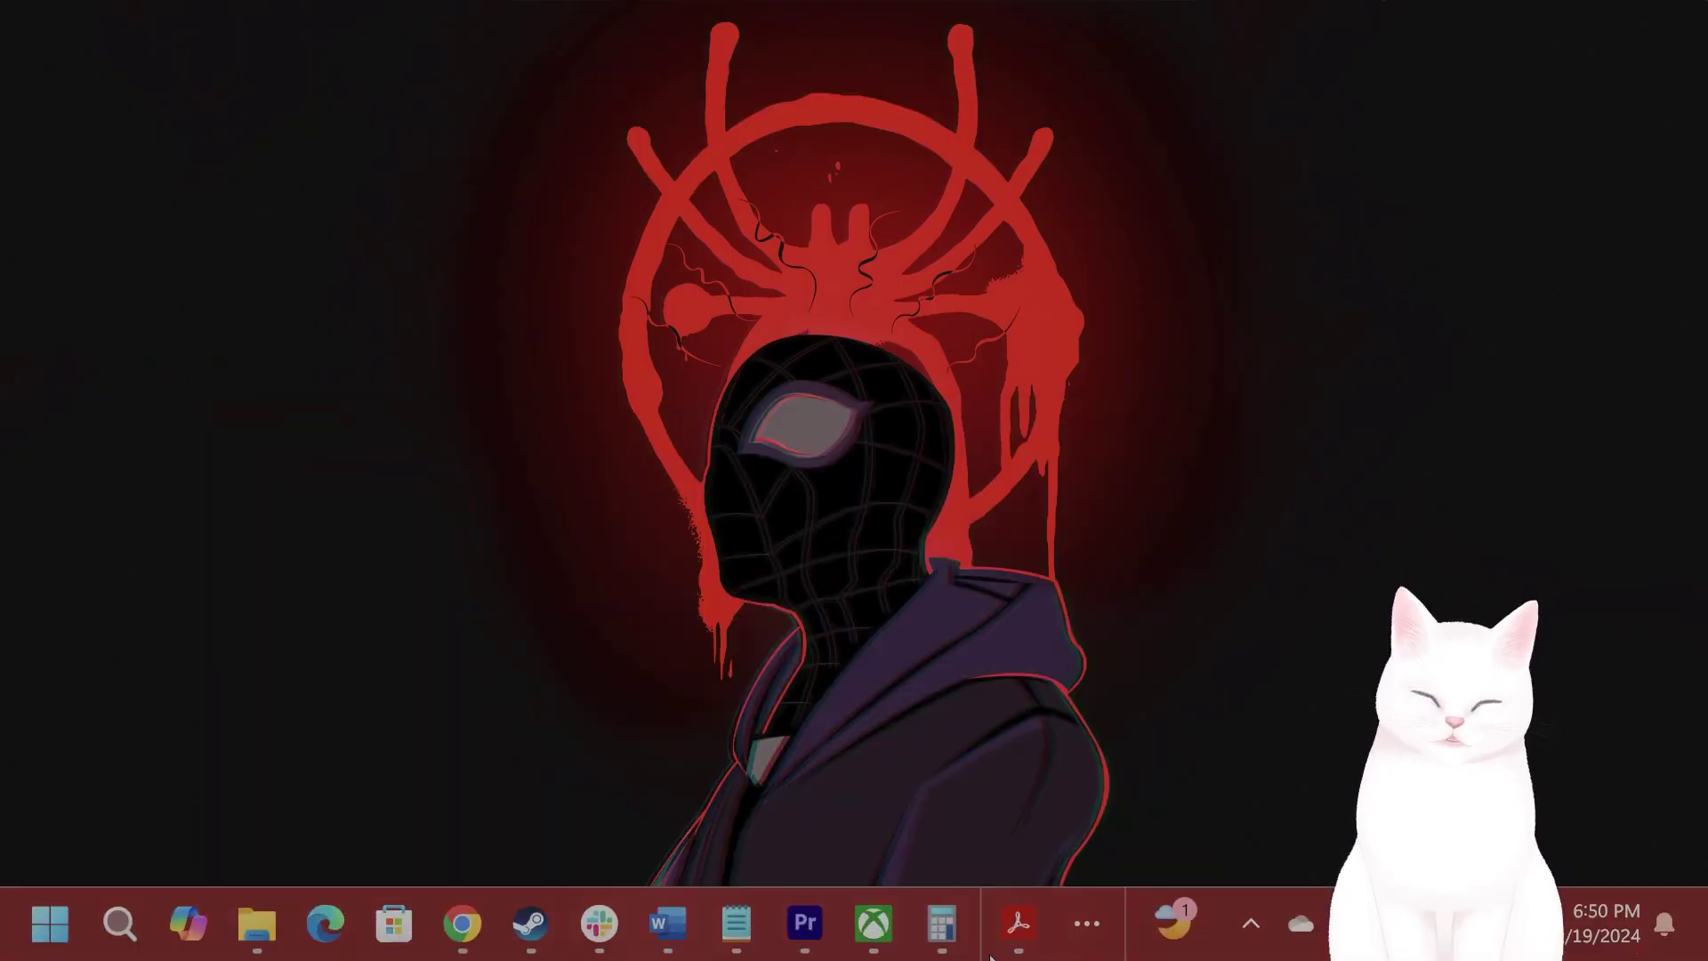
click(515, 925)
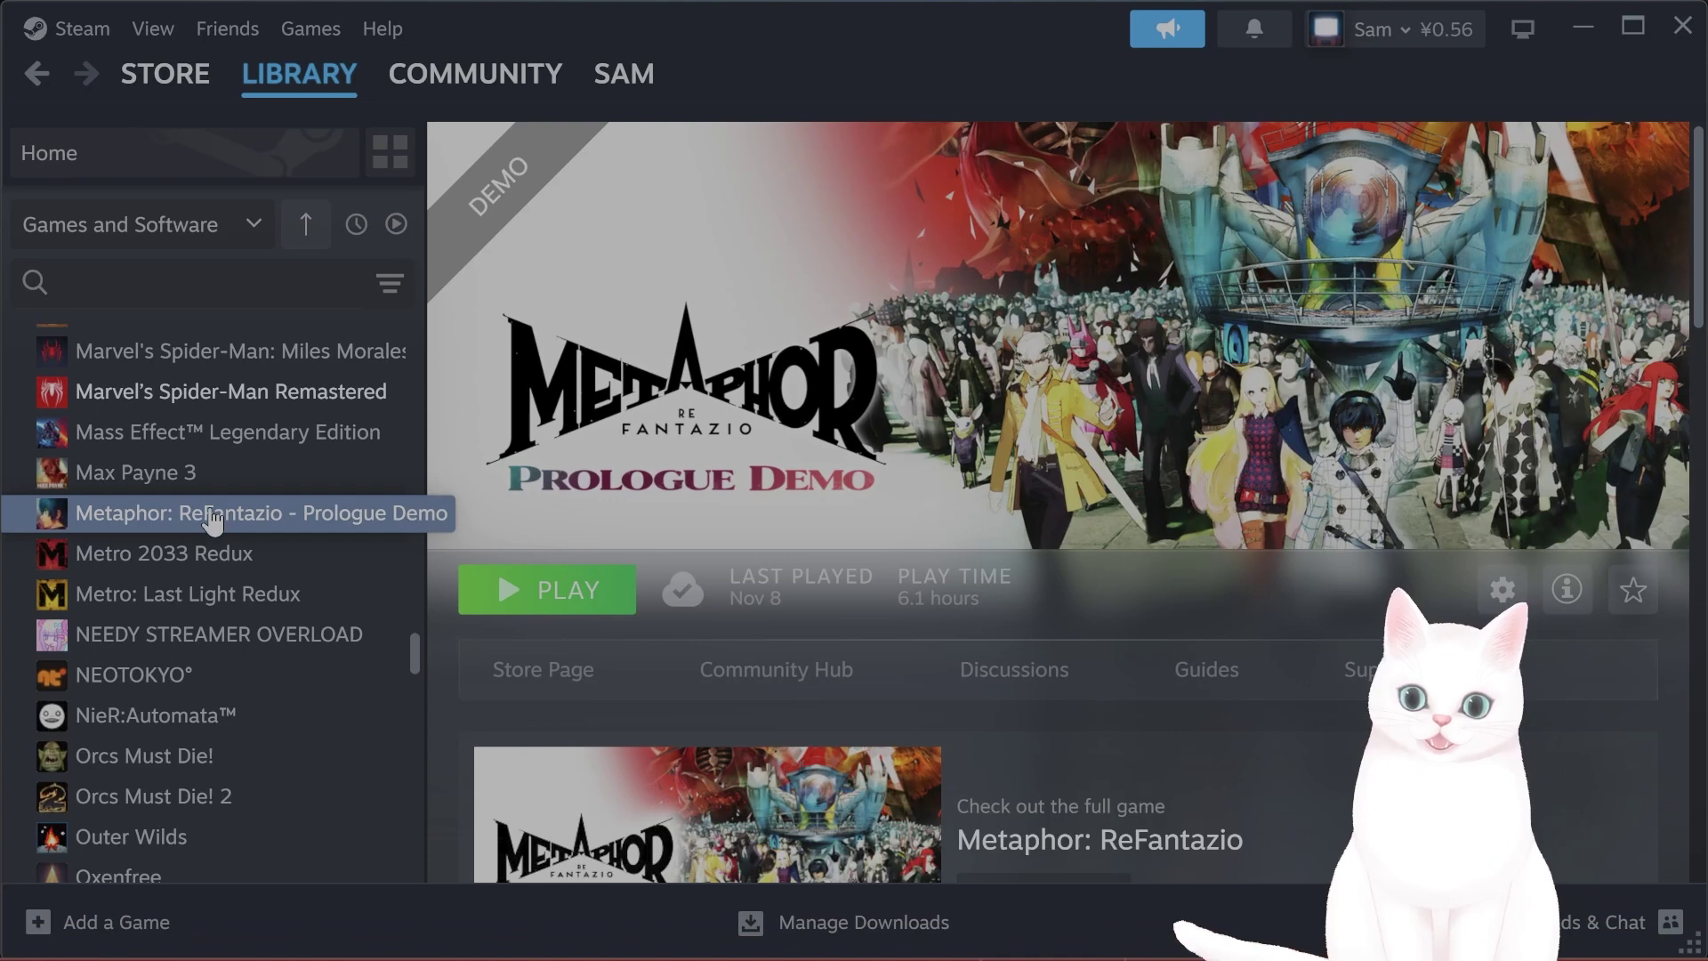
right_click(214, 523)
mouse_move(385, 729)
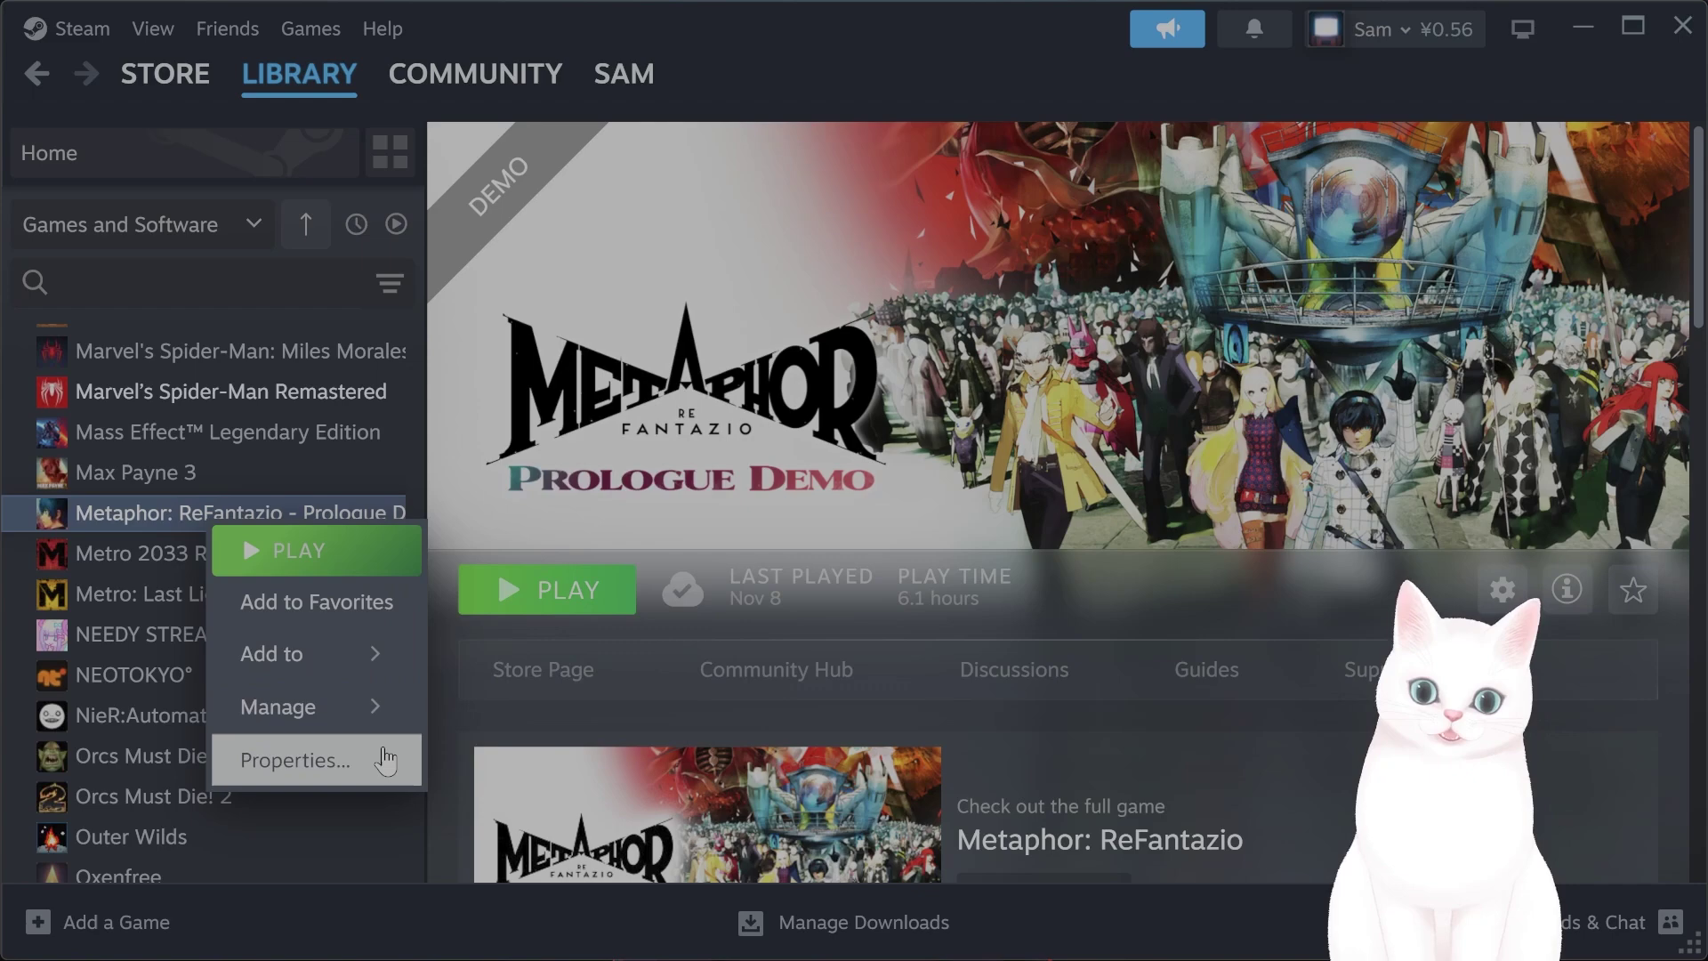
click(386, 758)
click(408, 353)
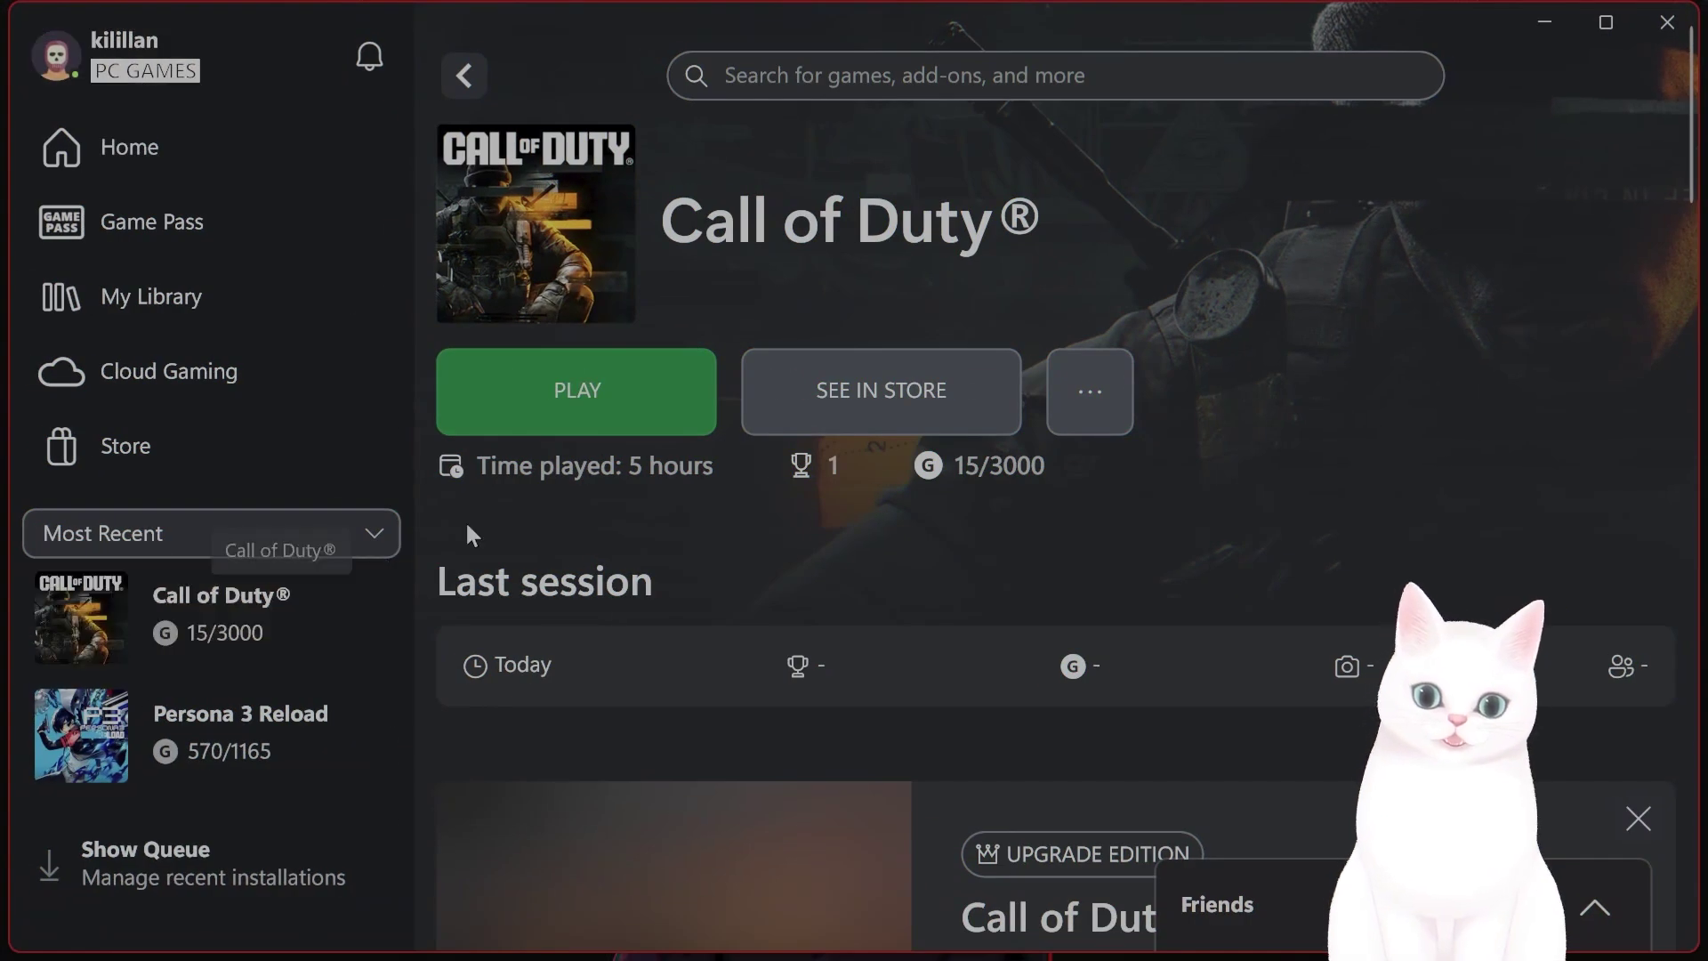
- Play Call of Duty from the Xbox app and confirm running it in safe mode
click(634, 409)
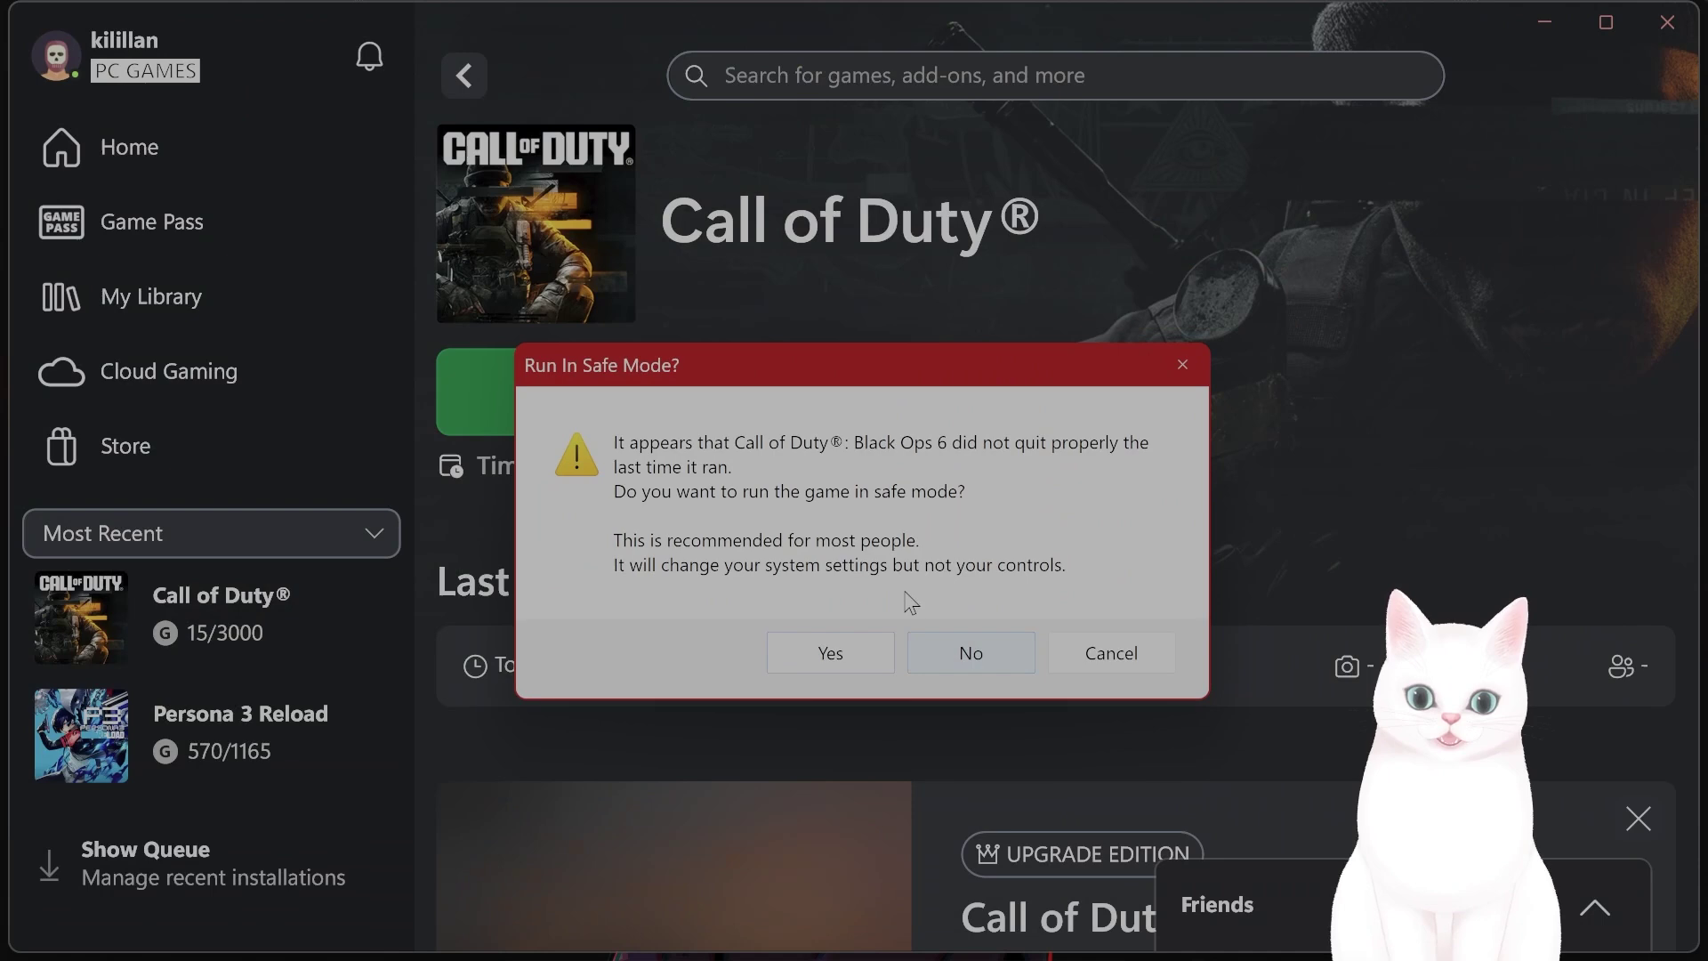
click(854, 658)
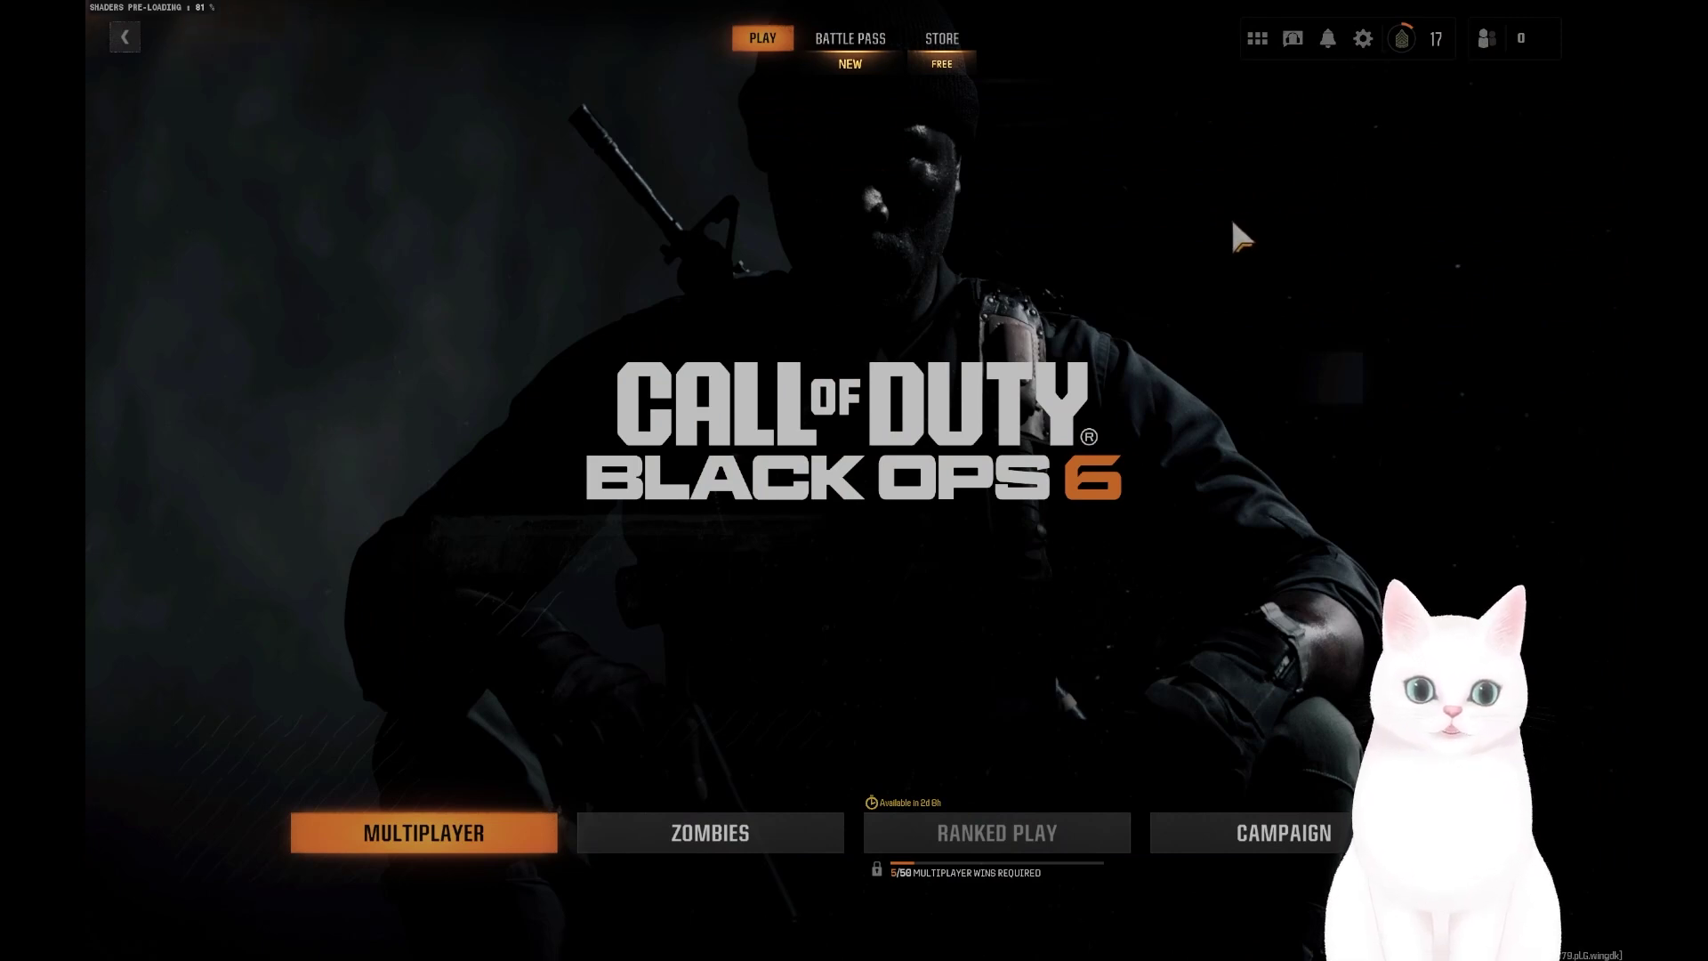
- Open Black Ops 6 Graphics > Display settings and reveal the Shaders Pre-Loading info
click(1362, 39)
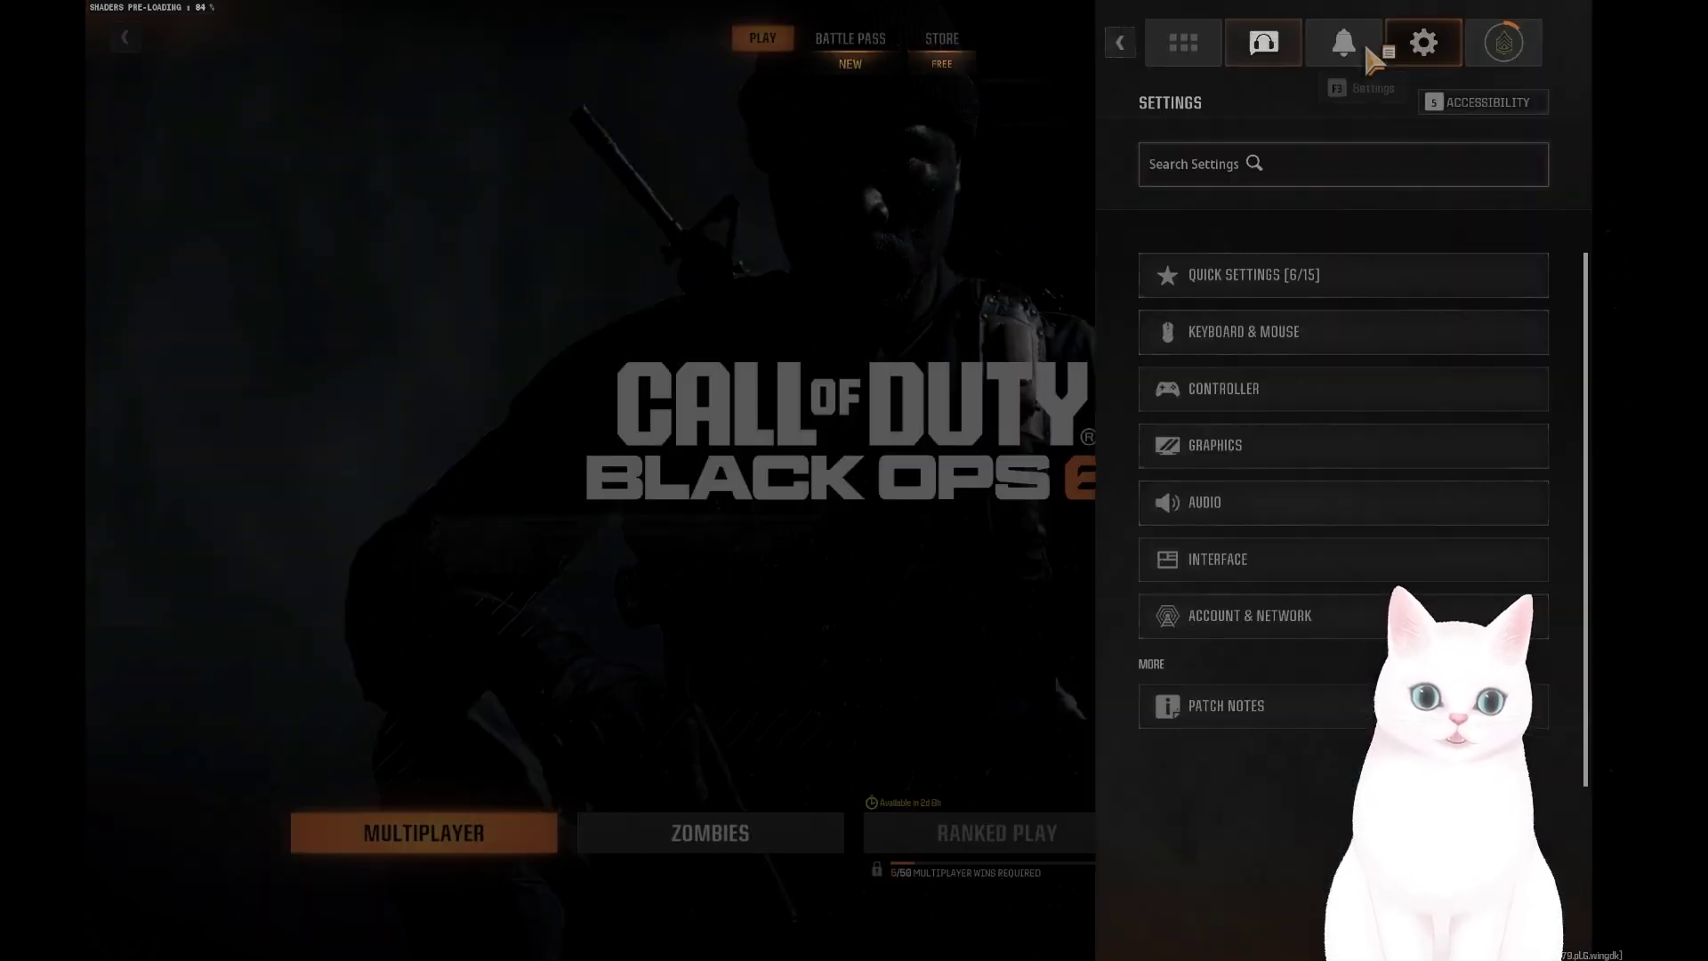
click(1263, 450)
scroll(783, 365, down, 1)
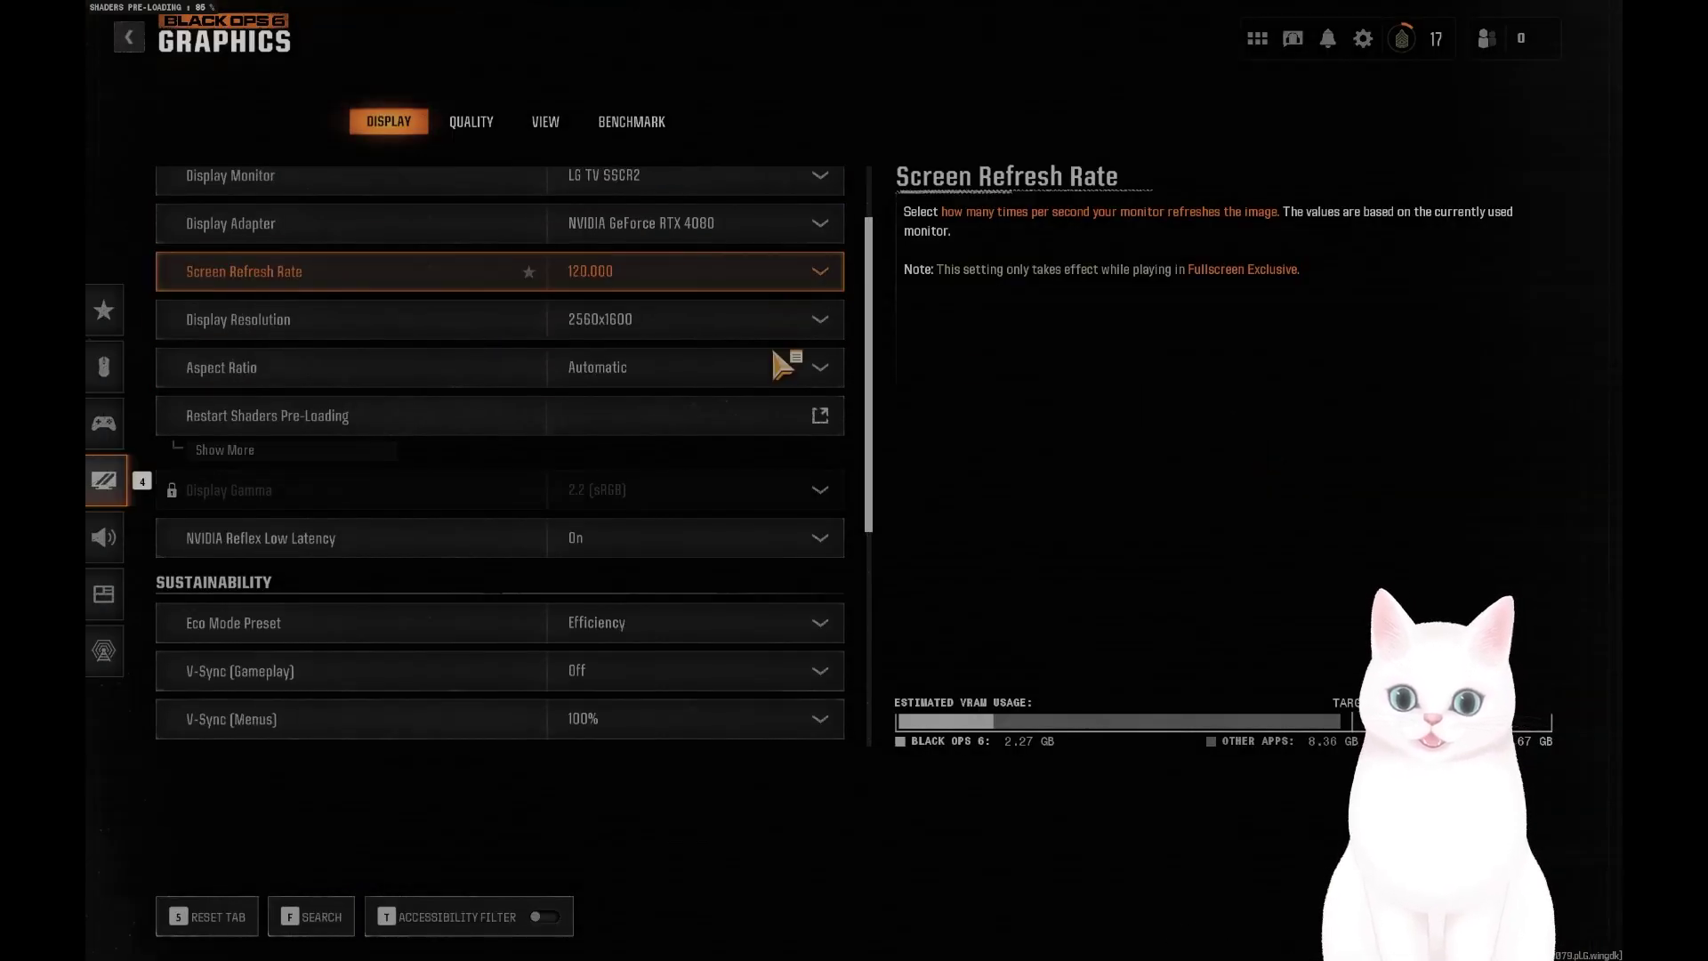
scroll(778, 360, up, 1)
scroll(636, 319, down, 4)
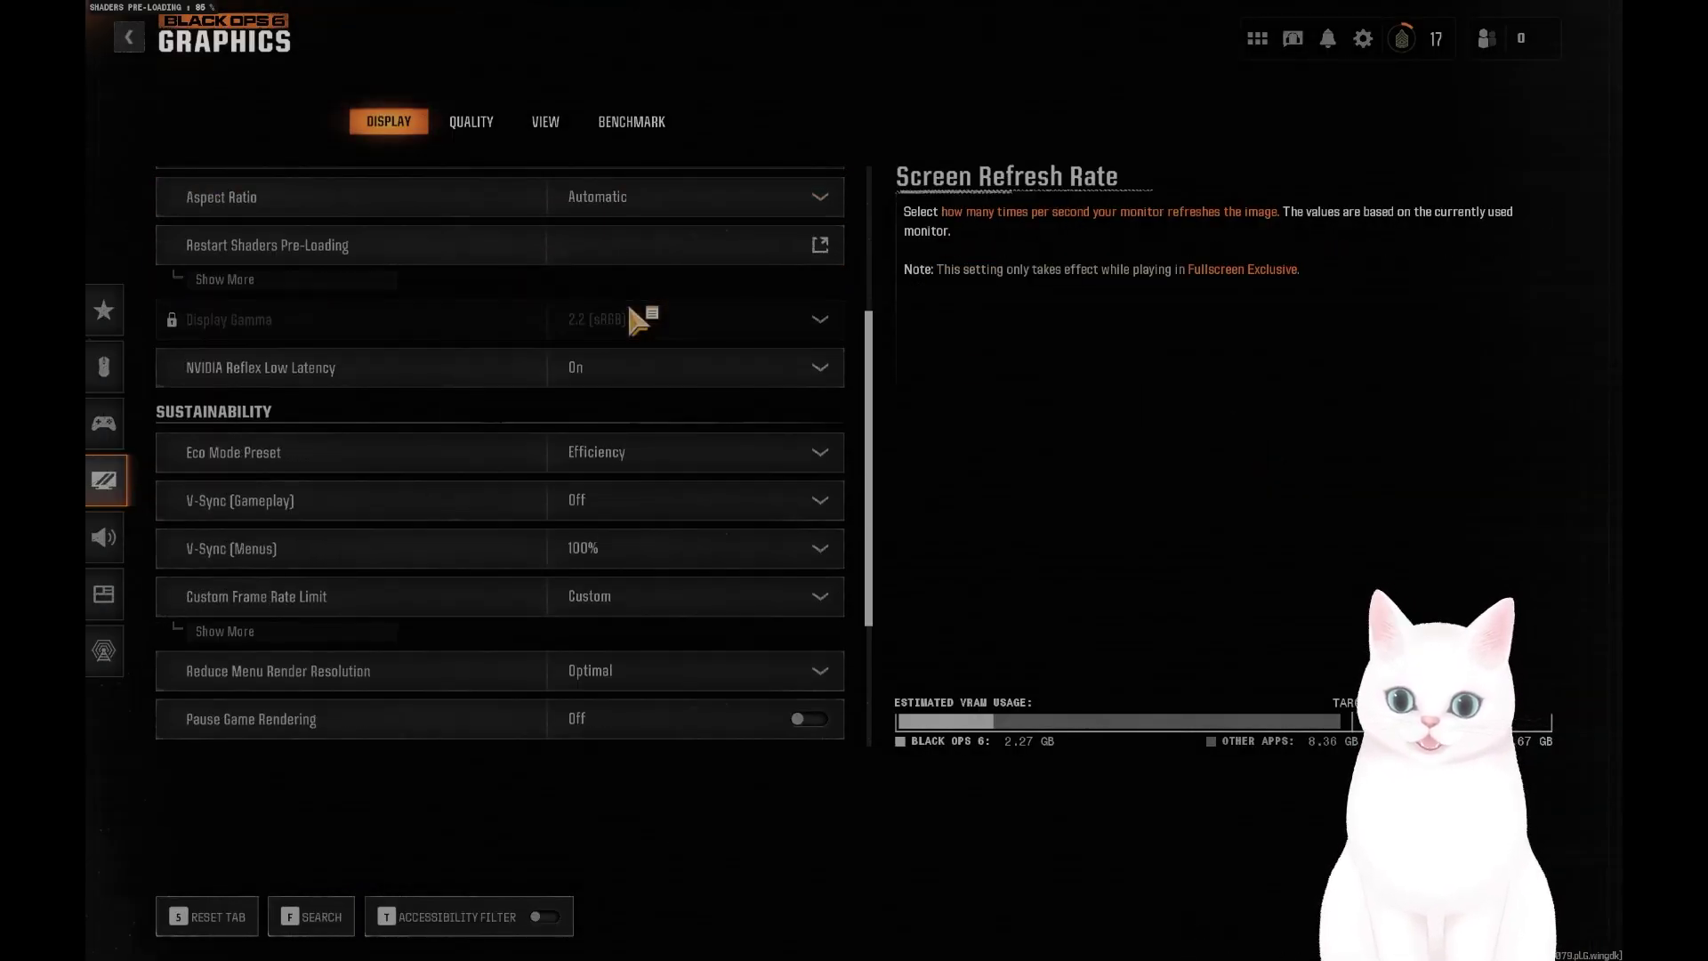
scroll(503, 318, down, 5)
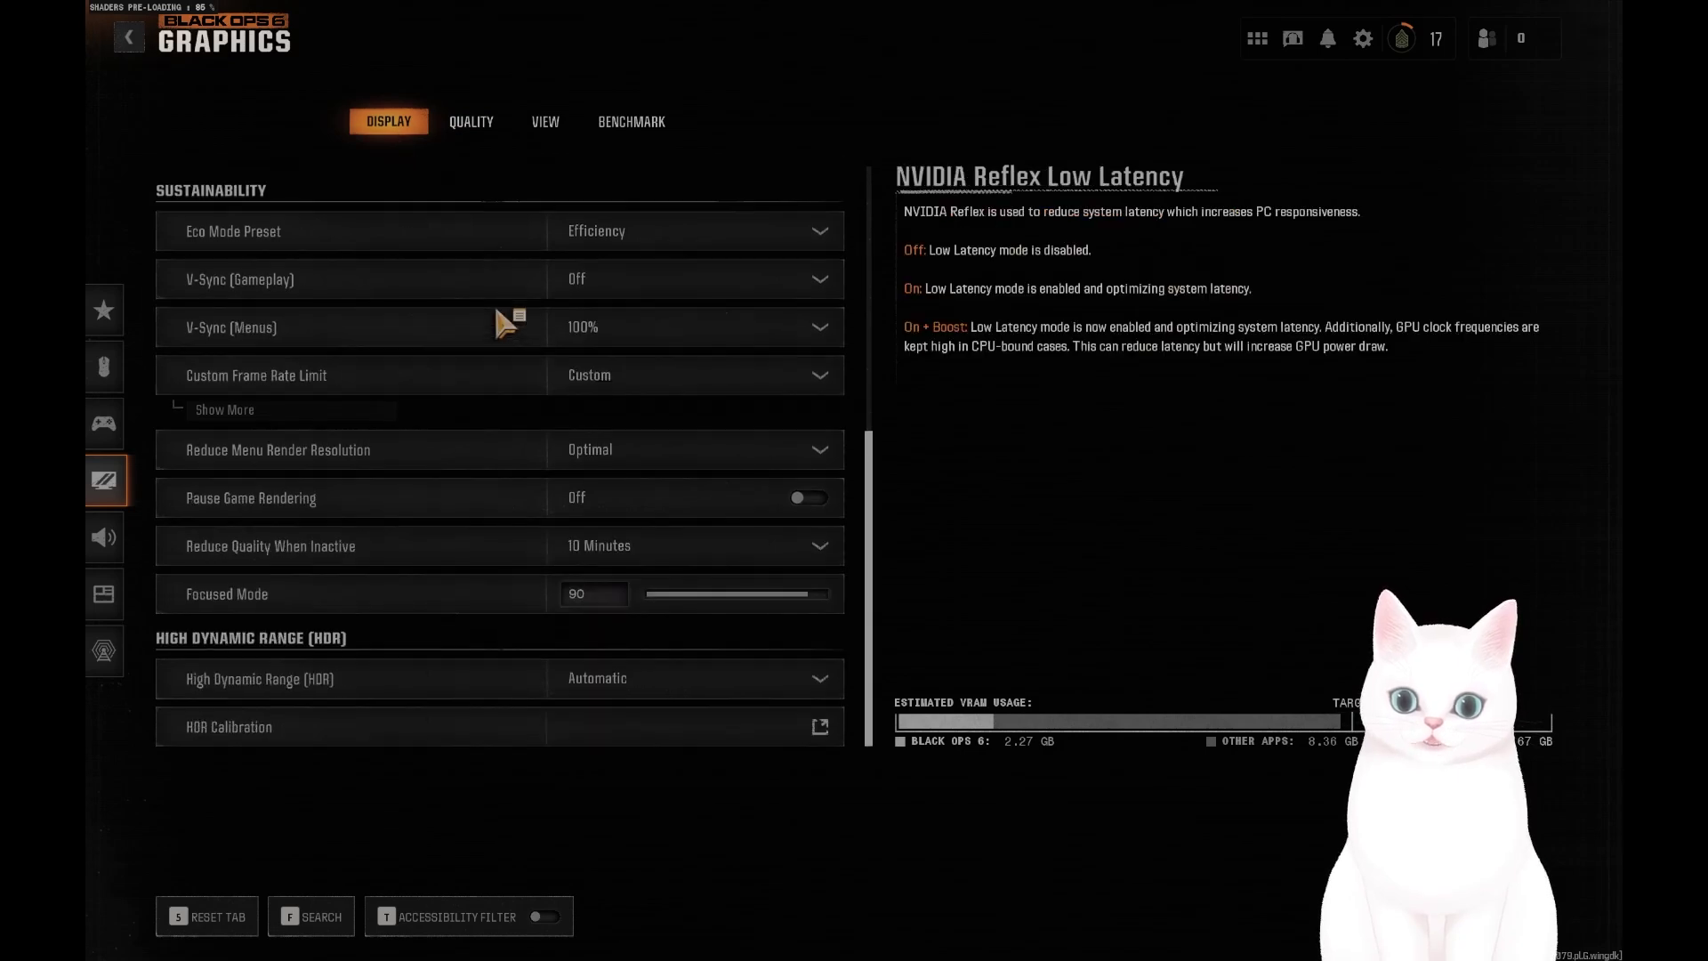
scroll(498, 316, up, 10)
scroll(506, 325, down, 3)
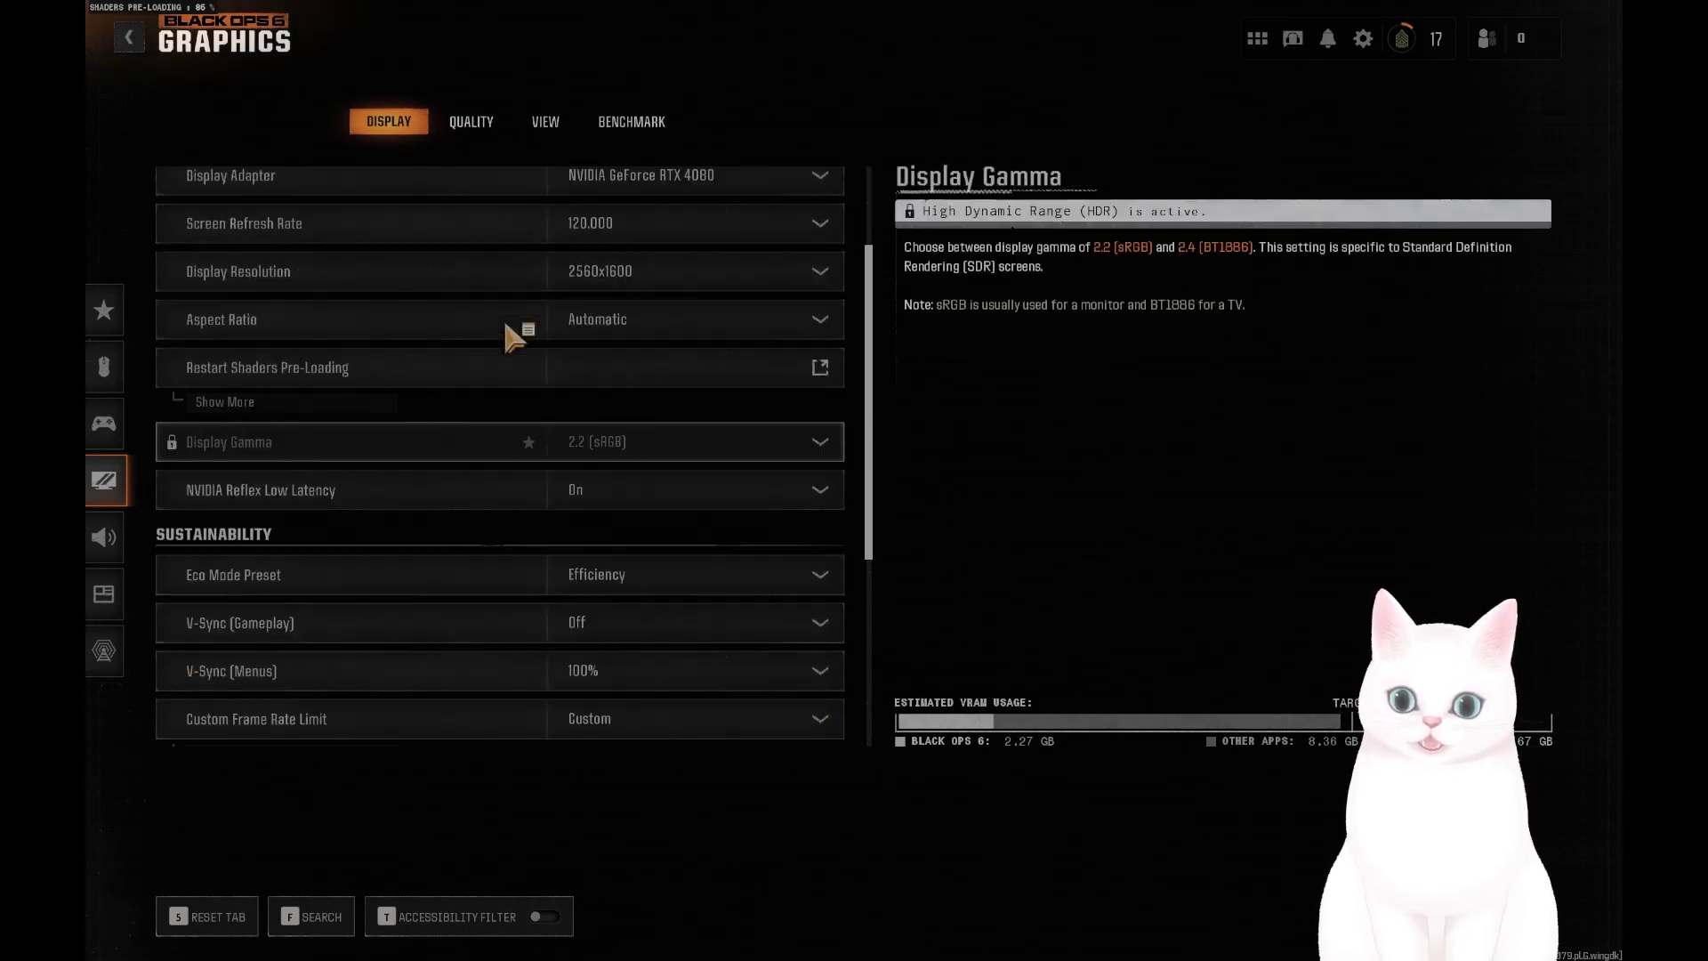
scroll(503, 317, up, 3)
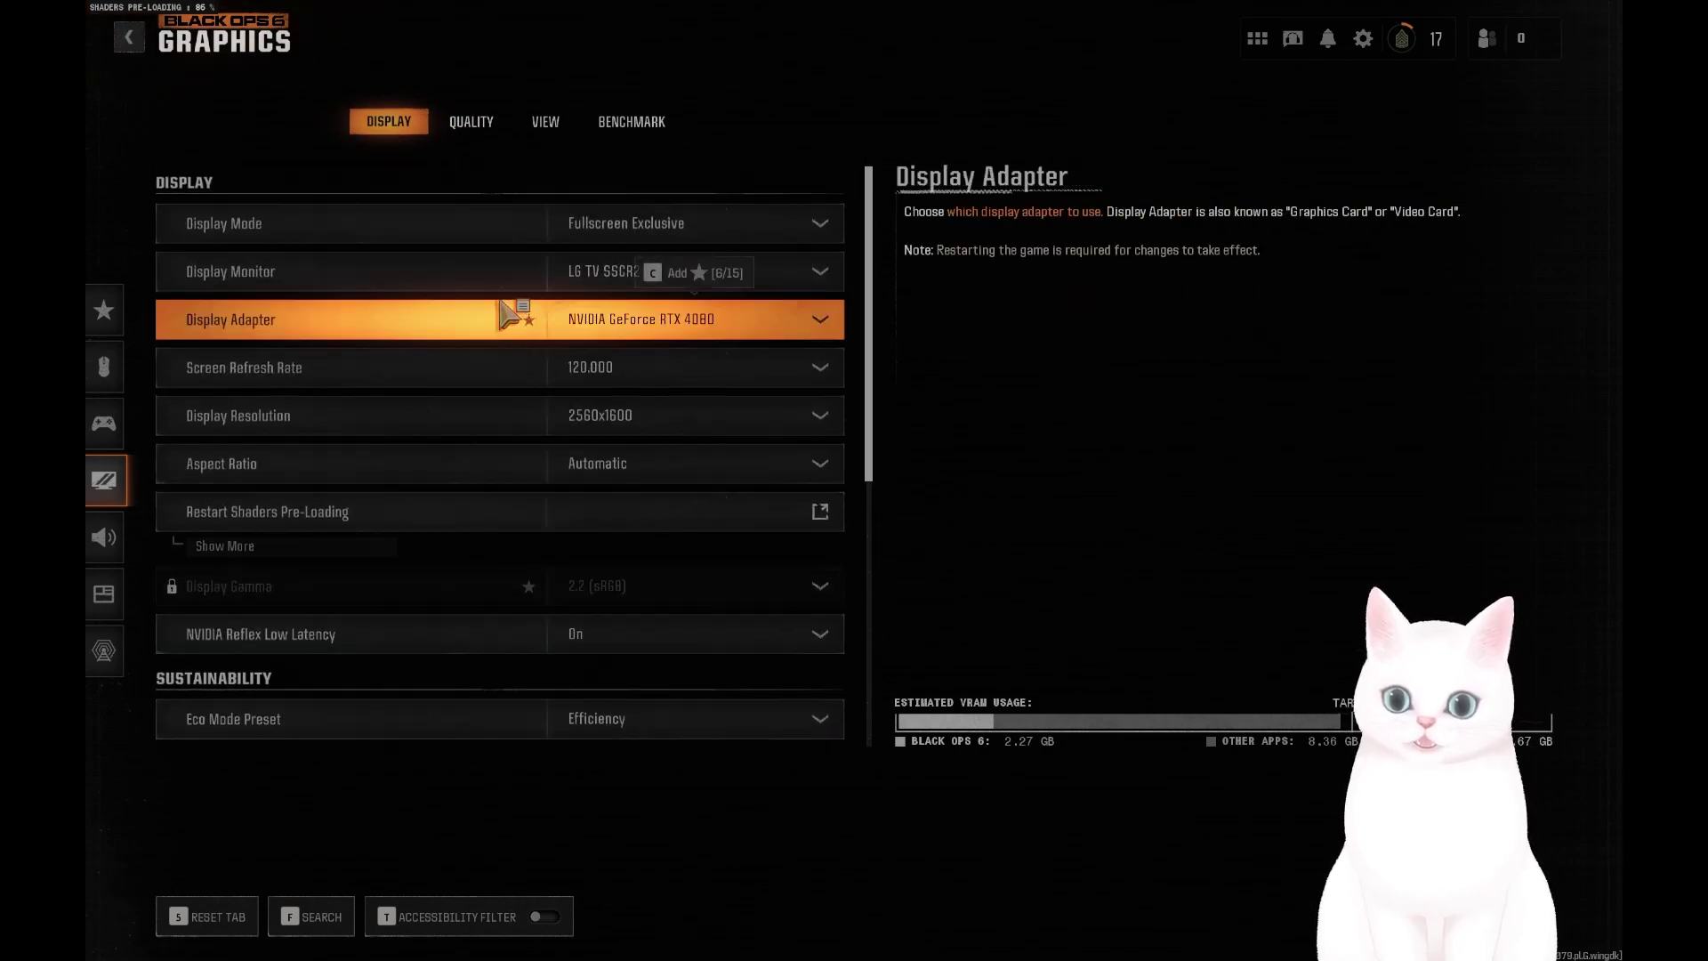
scroll(504, 356, down, 1)
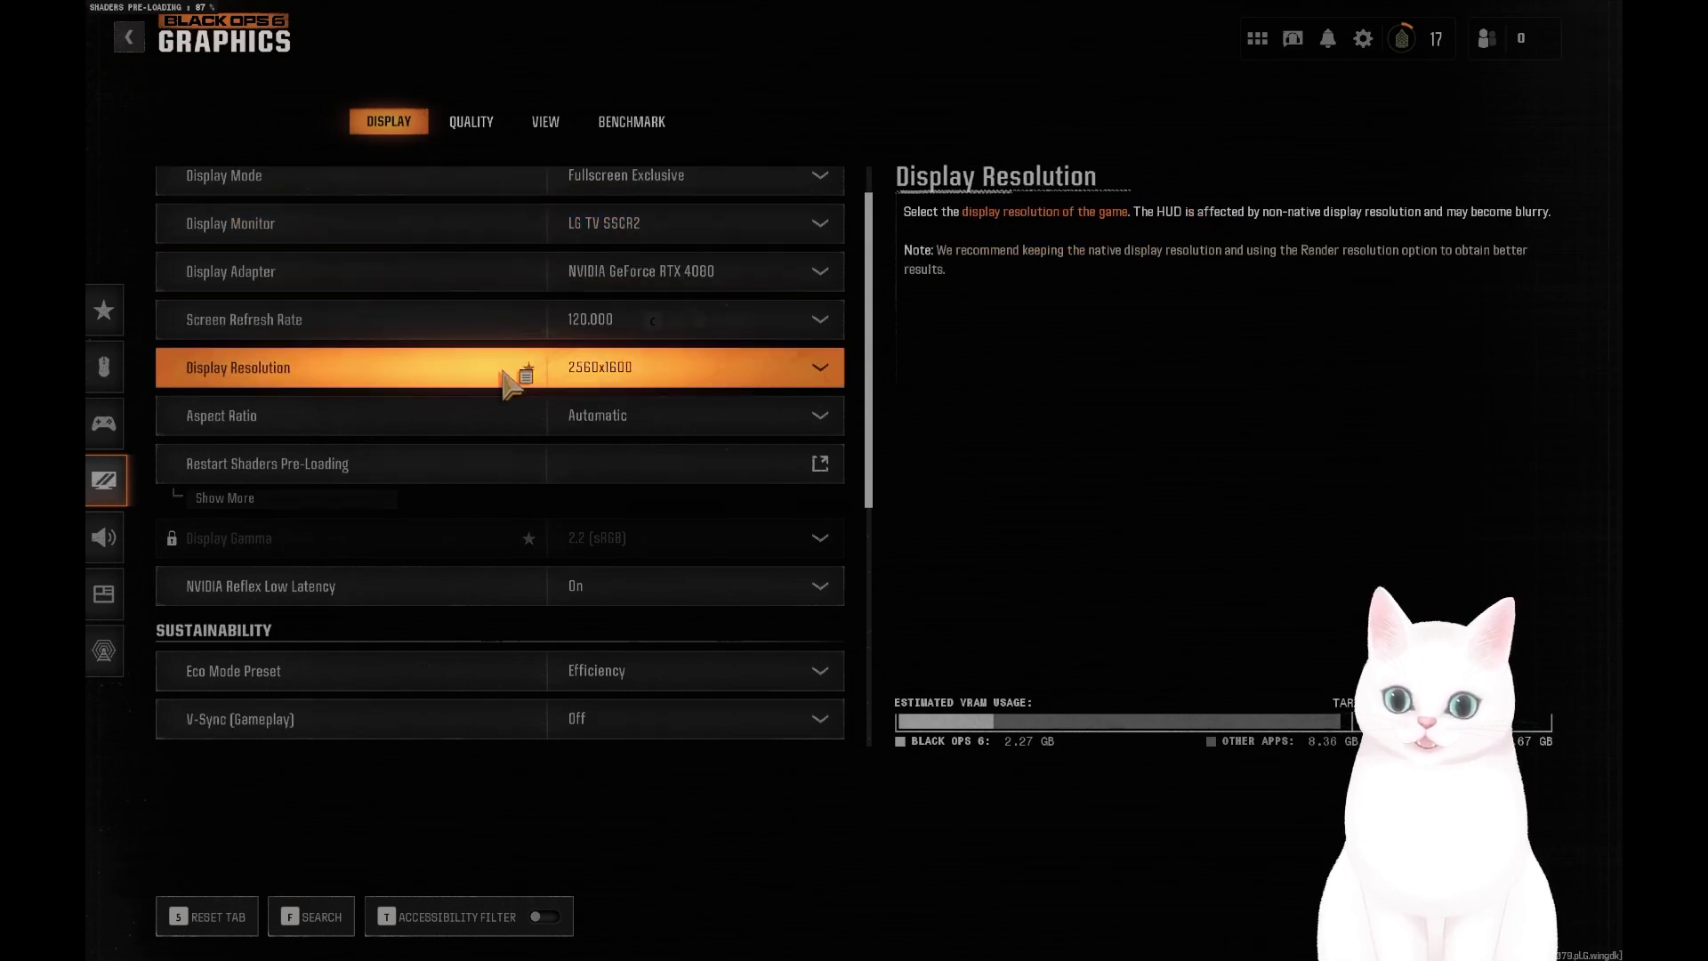
click(302, 496)
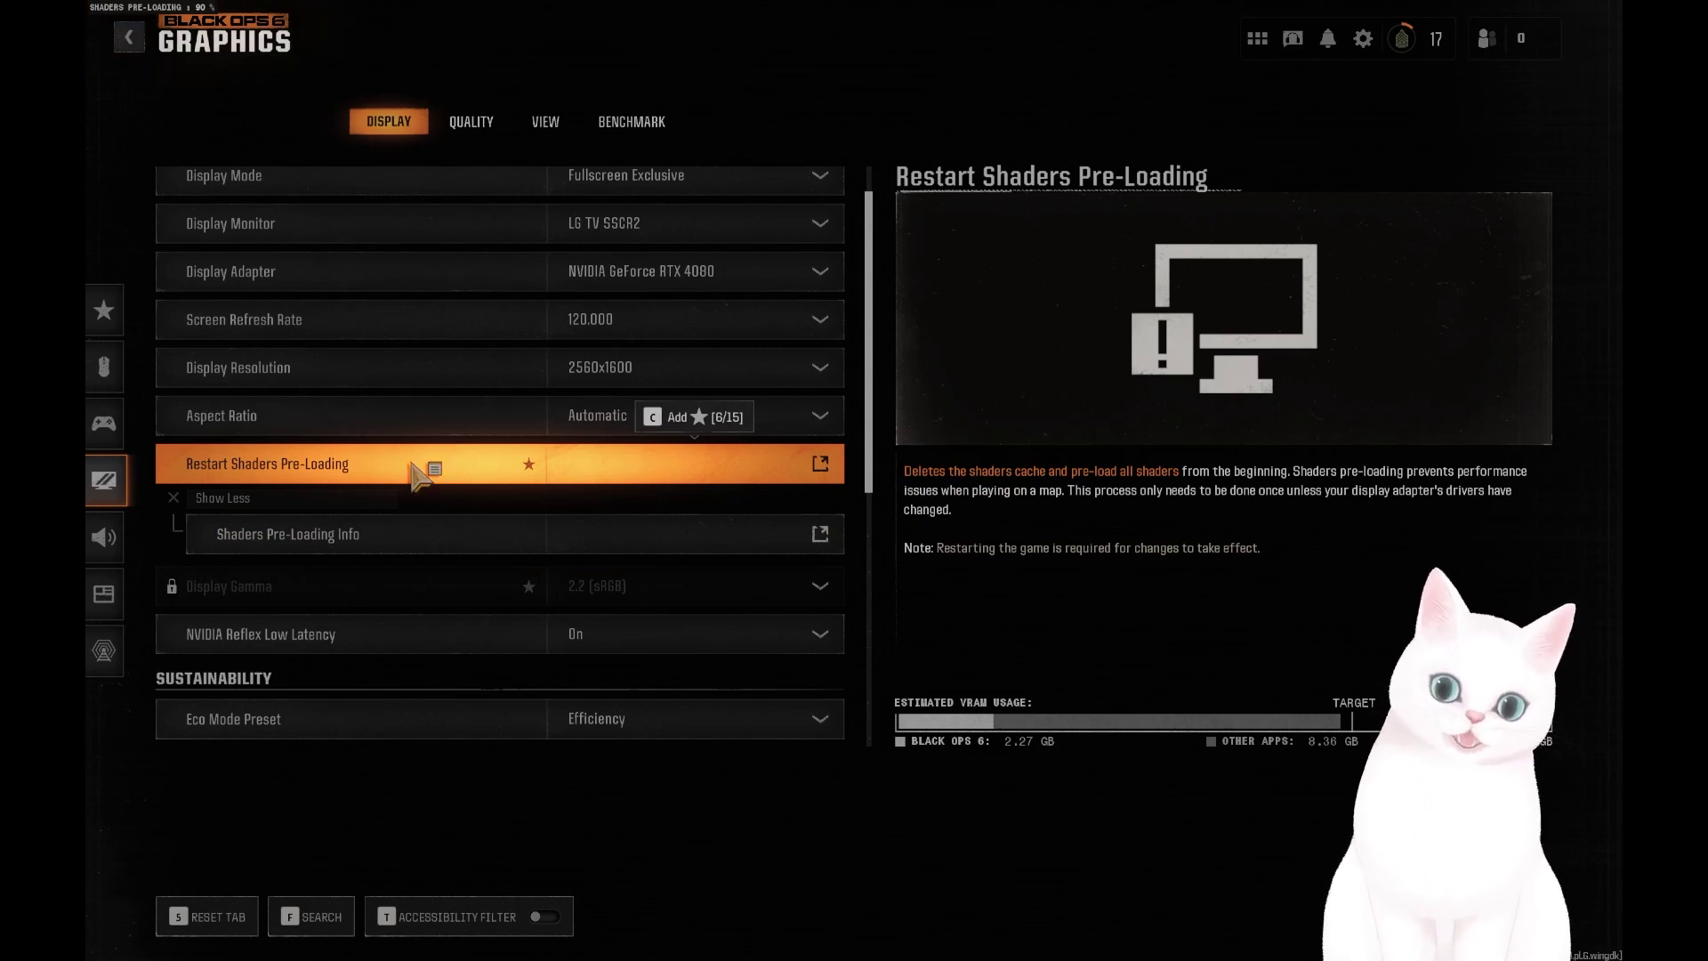
scroll(412, 464, down, 2)
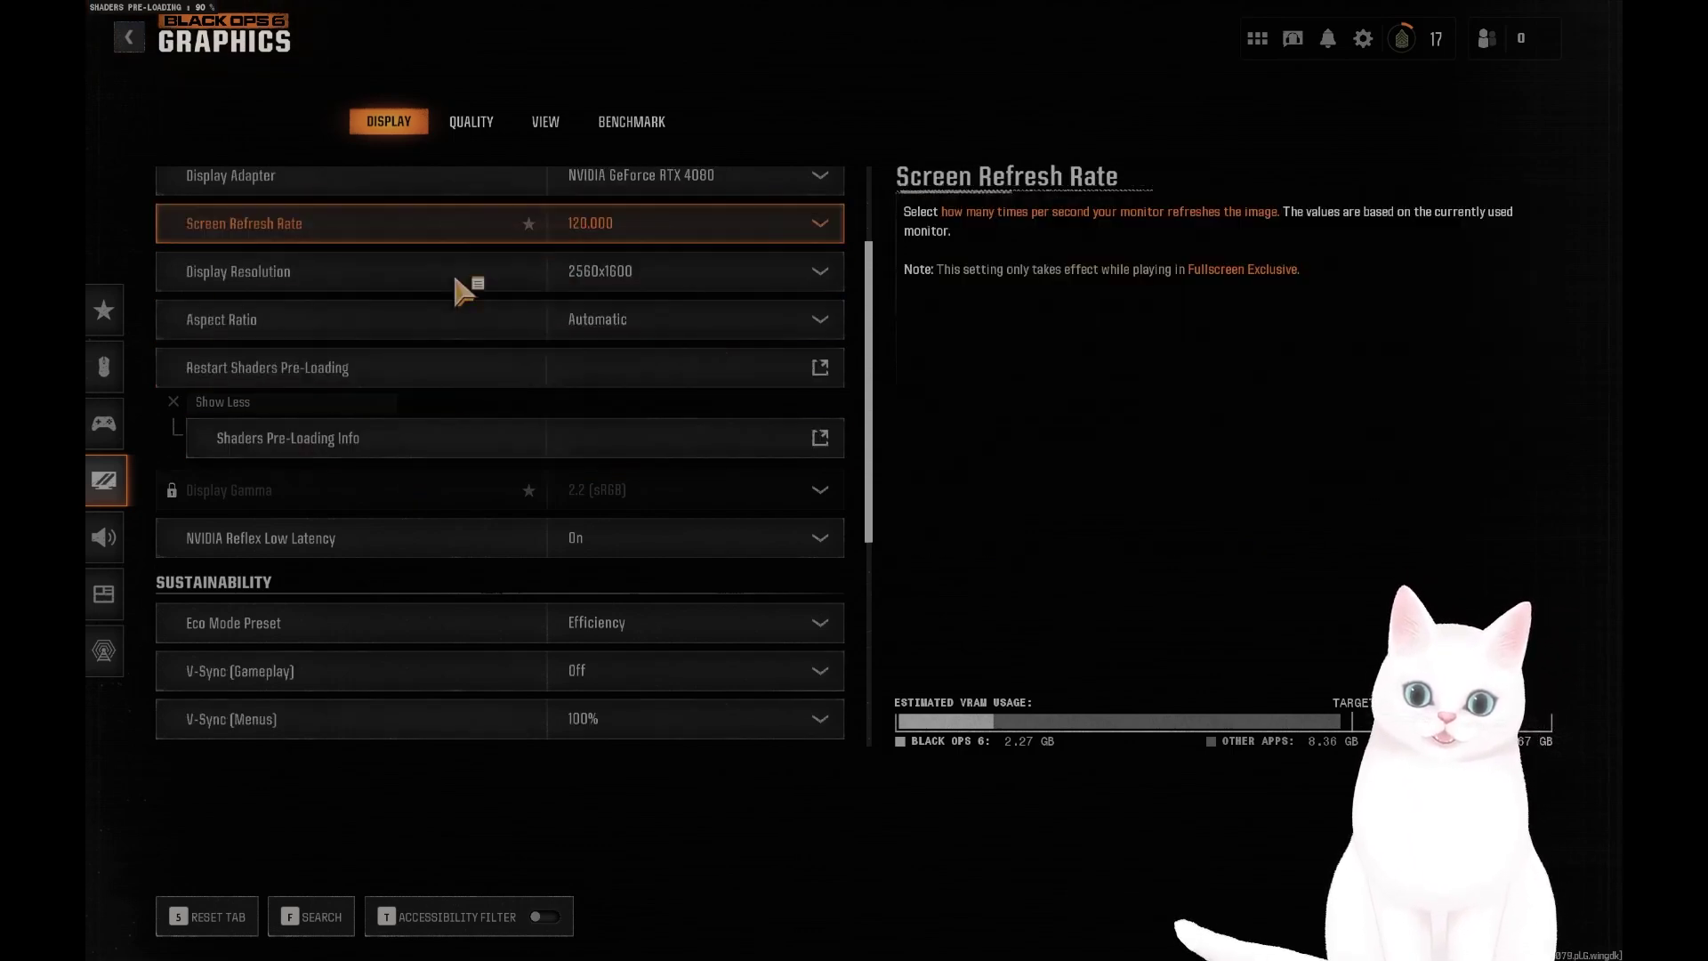
- On the QUALITY tab, lower the VRAM Scale Target from 70 to 65
click(455, 125)
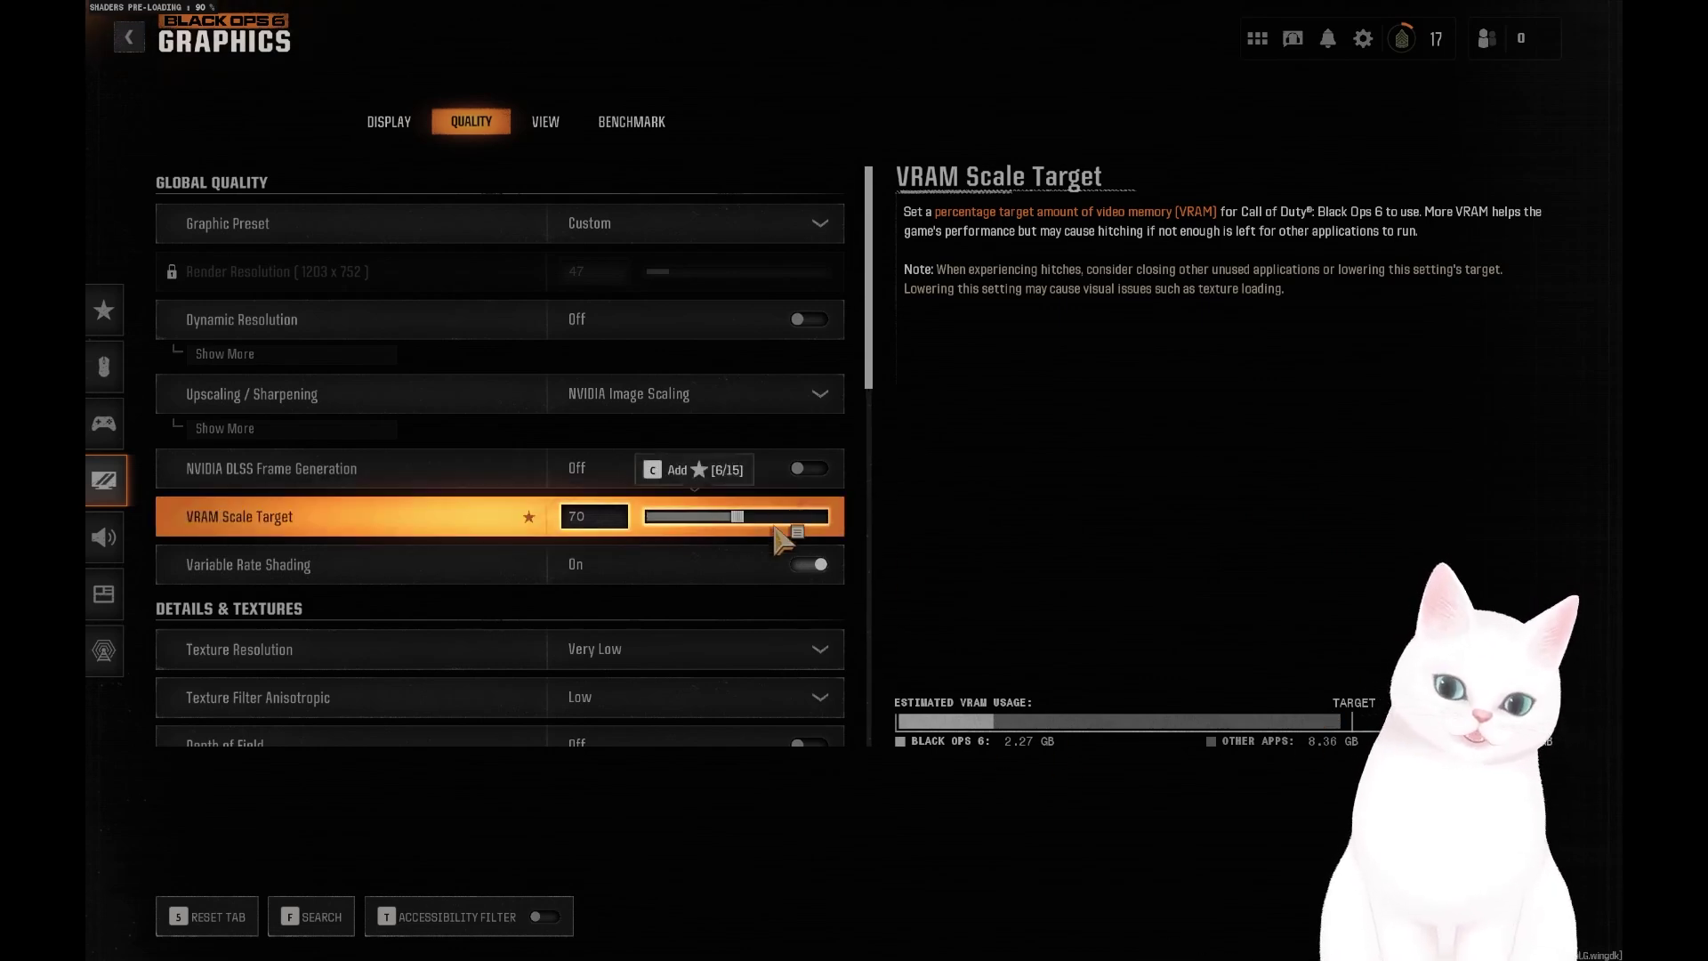
drag(739, 530, 657, 530)
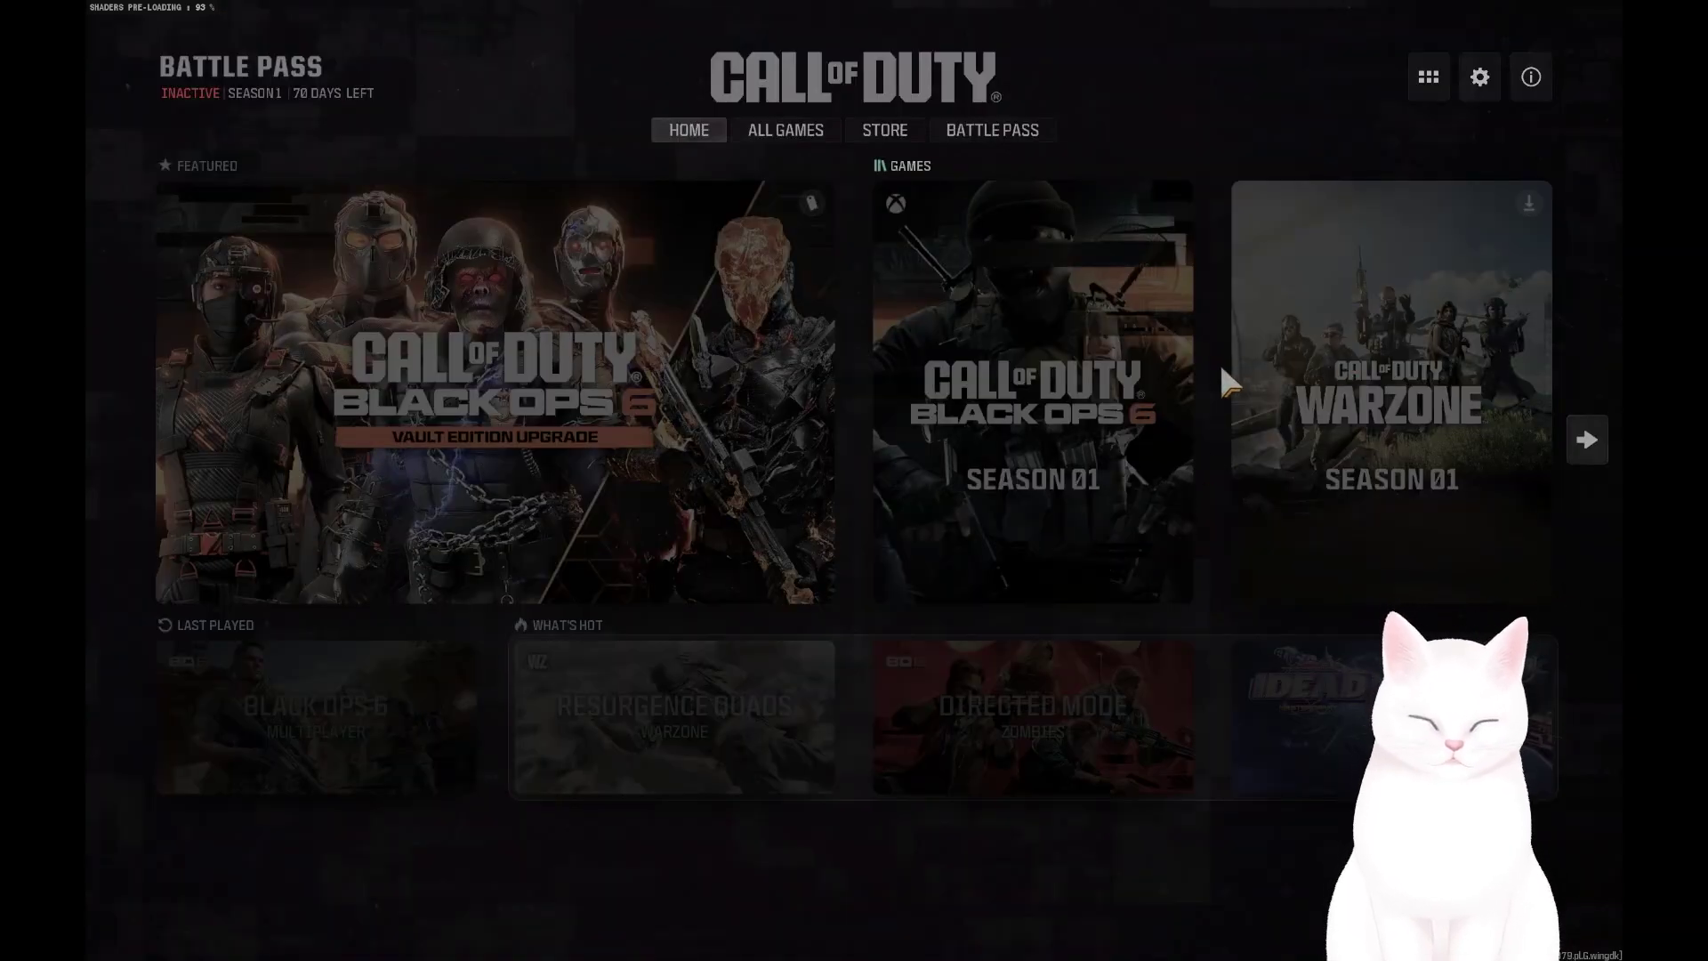
- Quit Black Ops 6 to the desktop by confirming the Quit to Desktop? prompt
key(Escape)
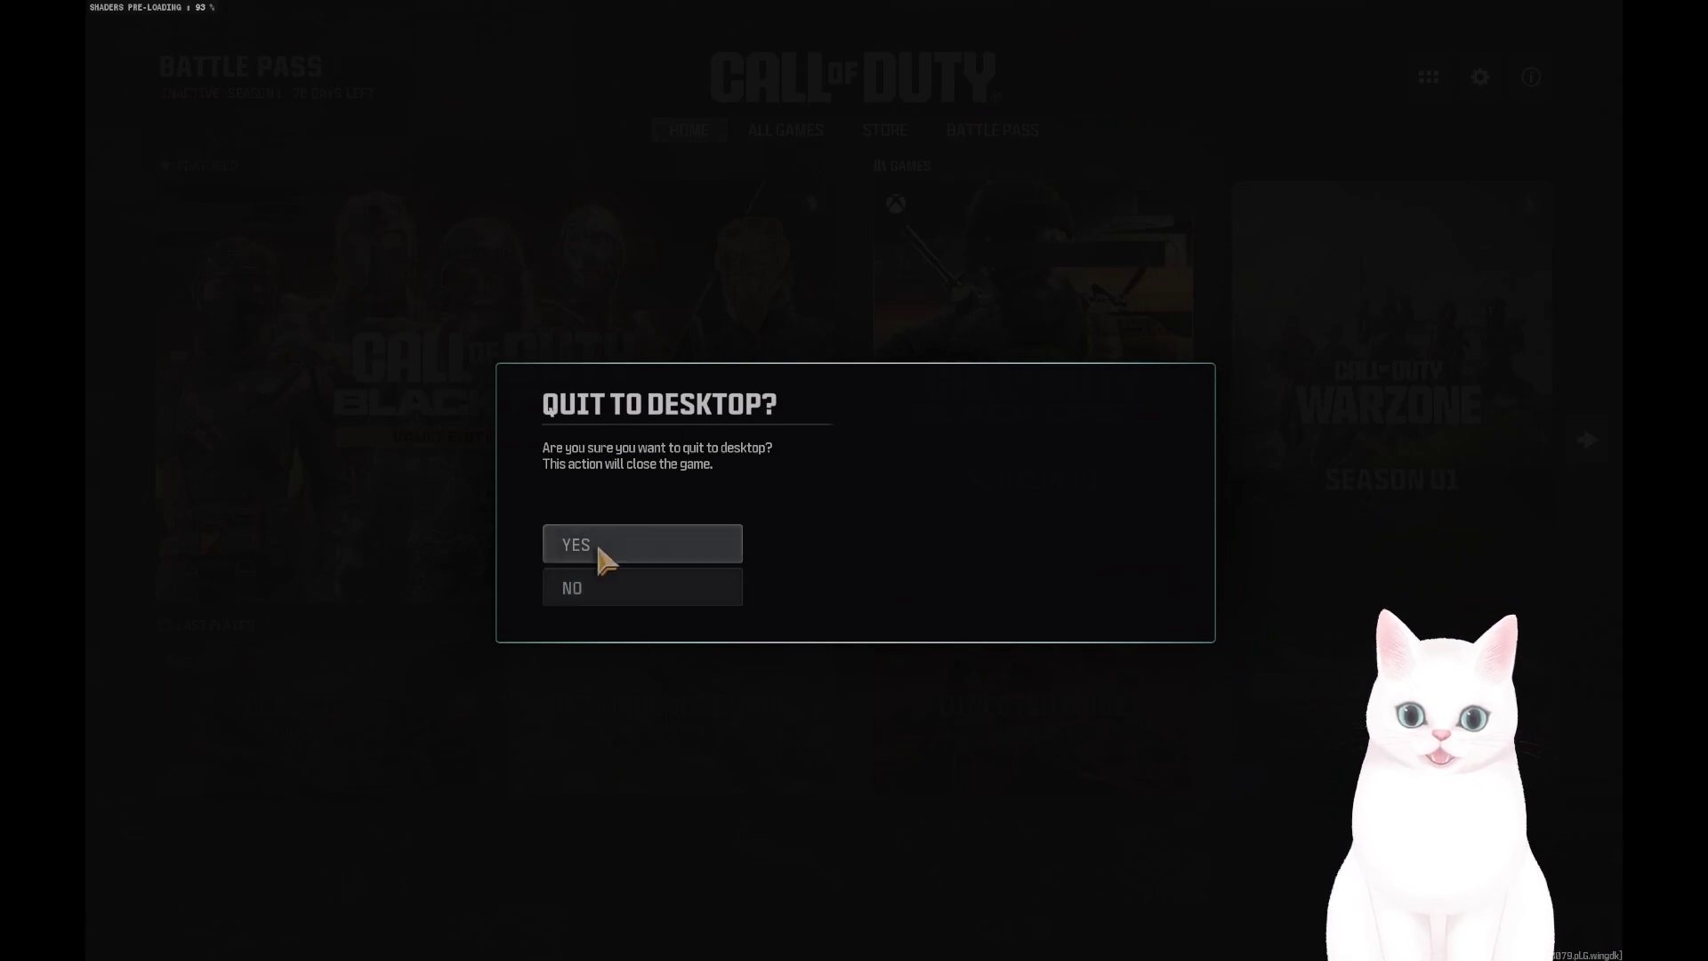
key(Escape)
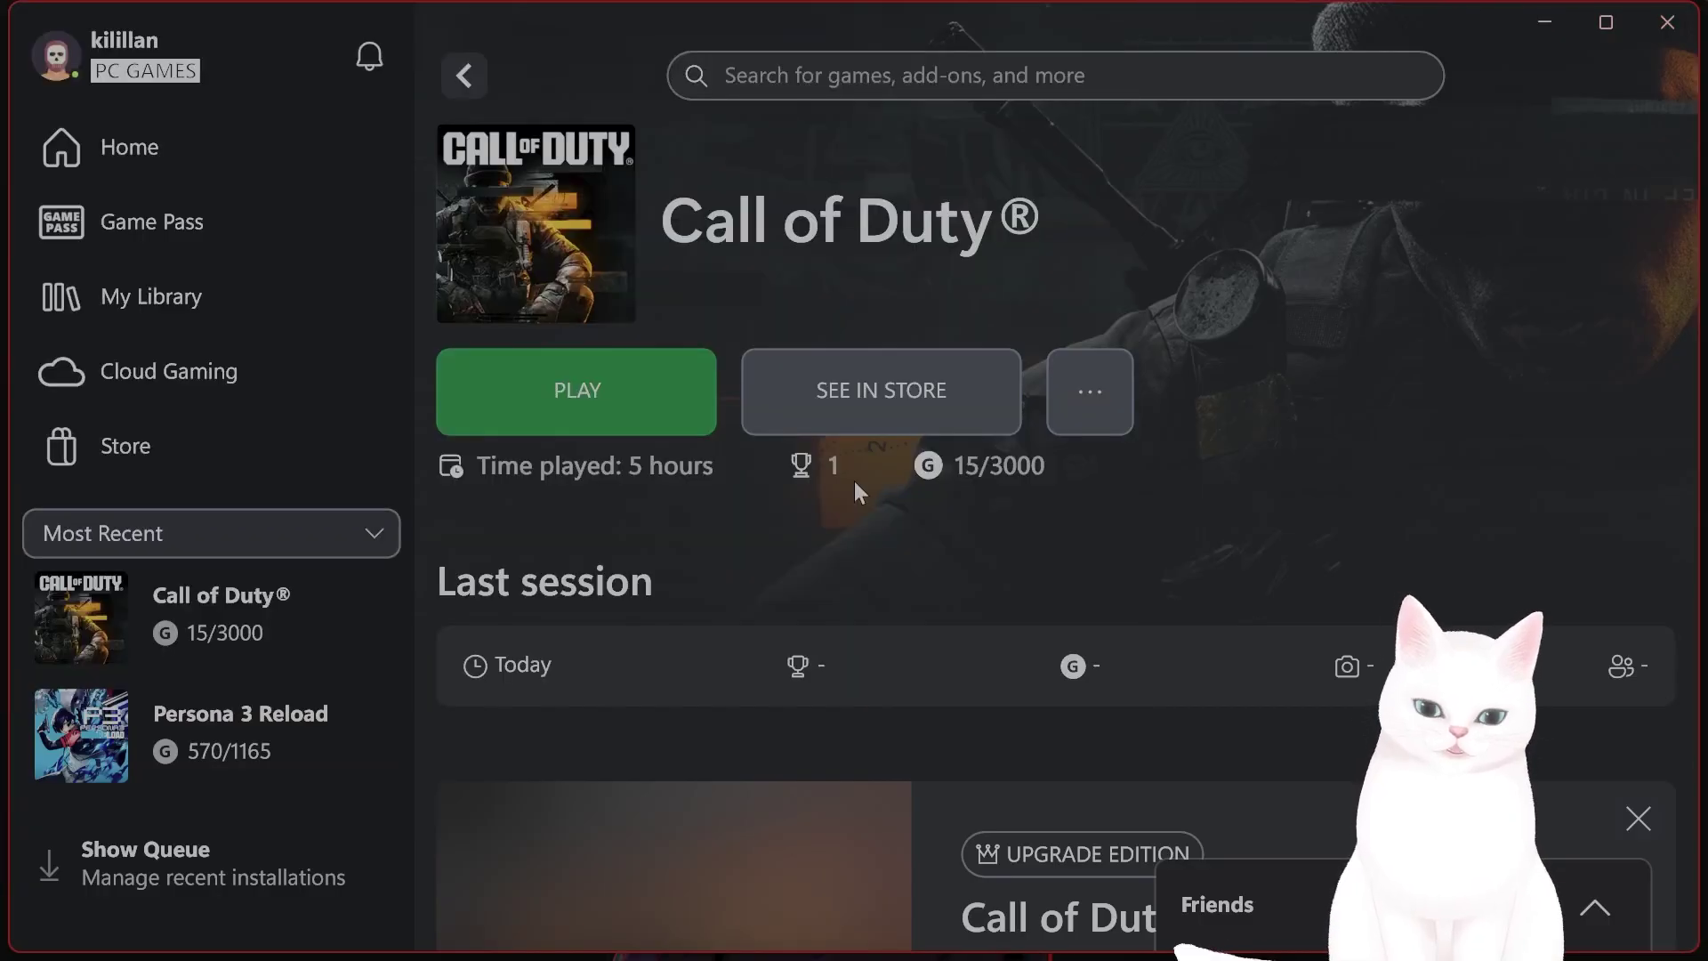
- Minimize the Xbox app and review memory use in Task Manager, where Google Chrome uses about 4,978 MB, then close it
click(1518, 45)
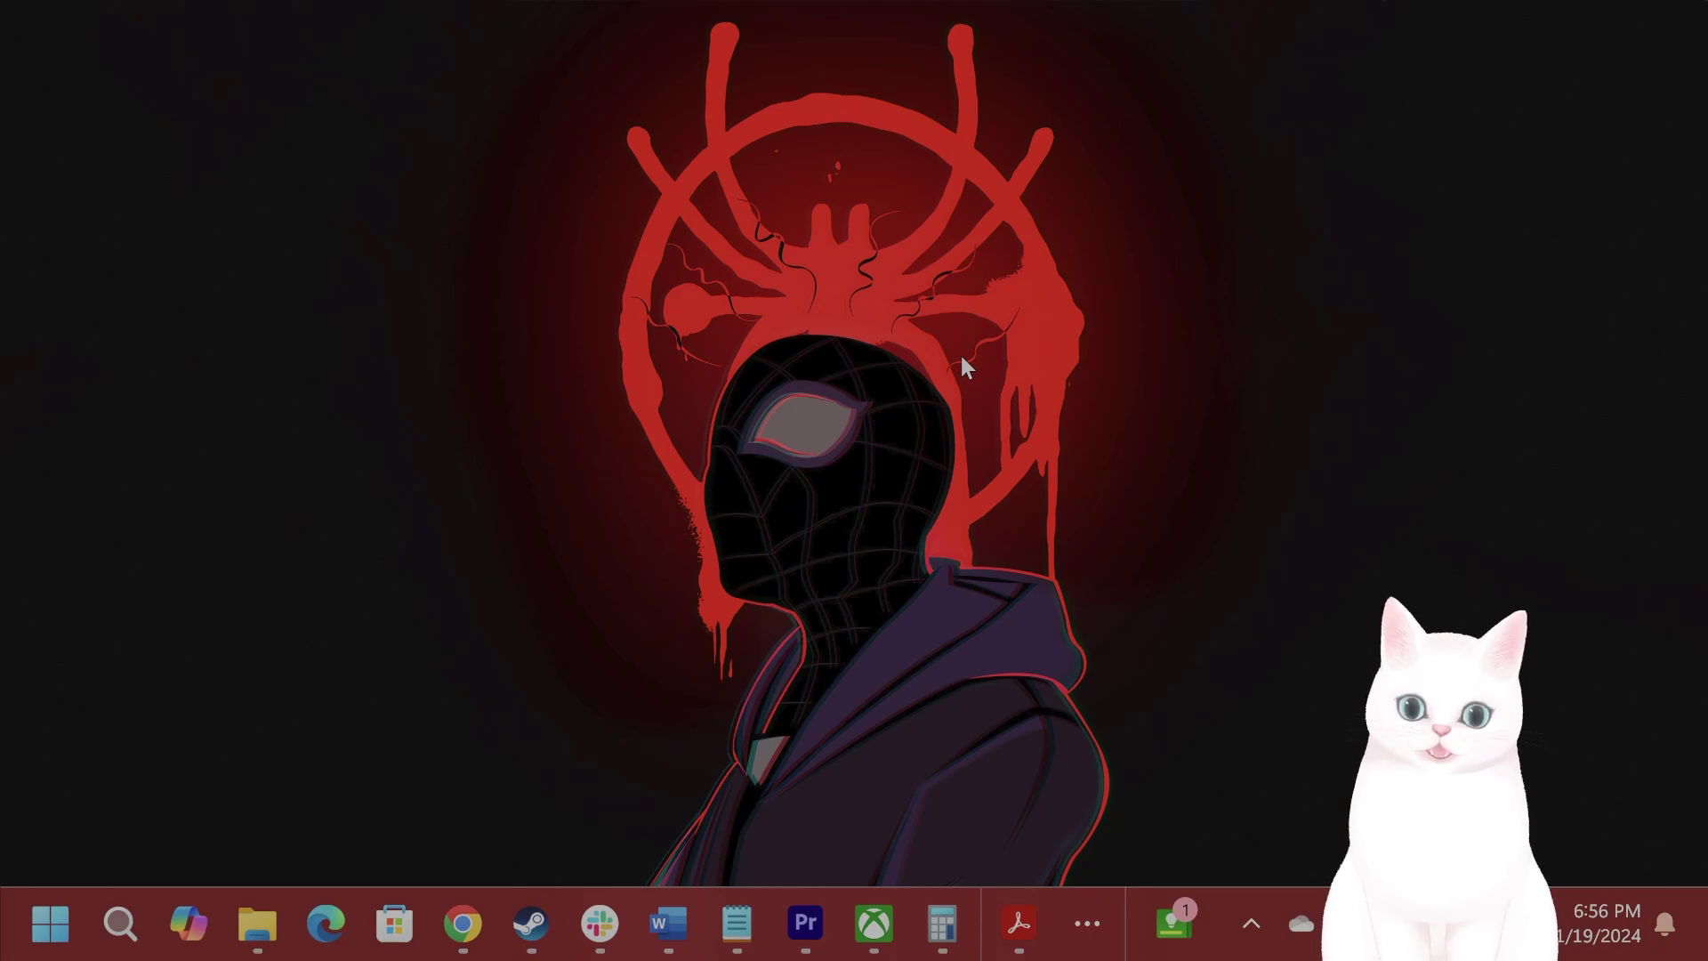
key(ctrl+shift+Escape)
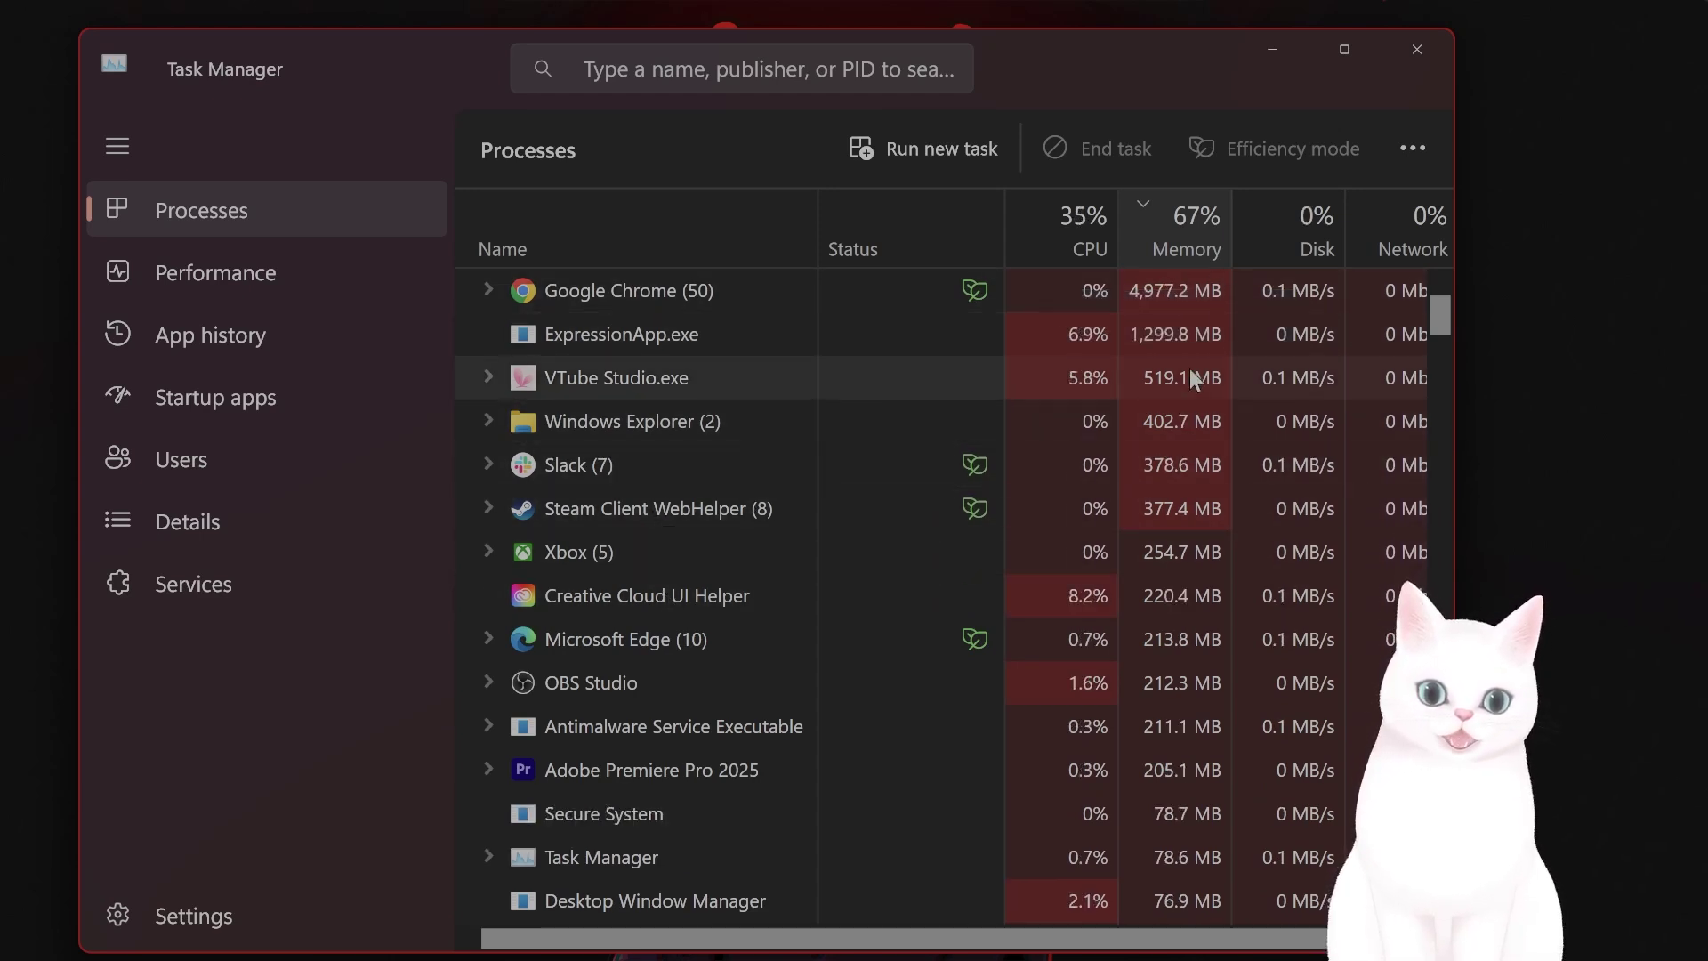
scroll(1200, 471, down, 1)
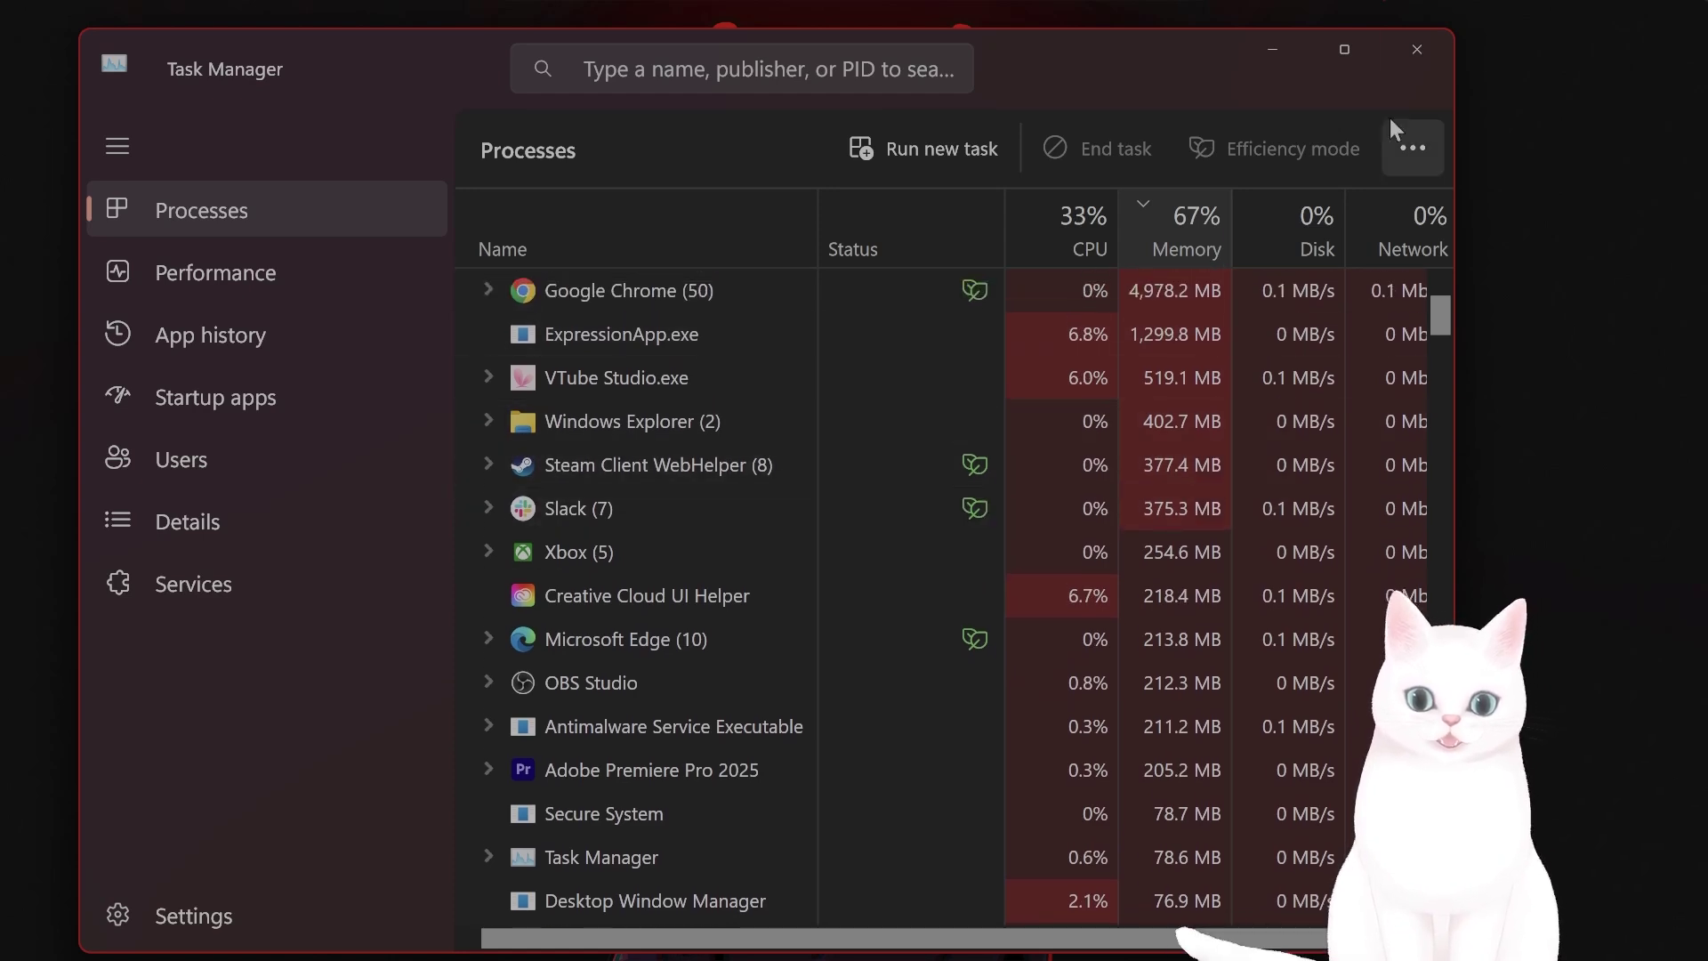
click(1427, 36)
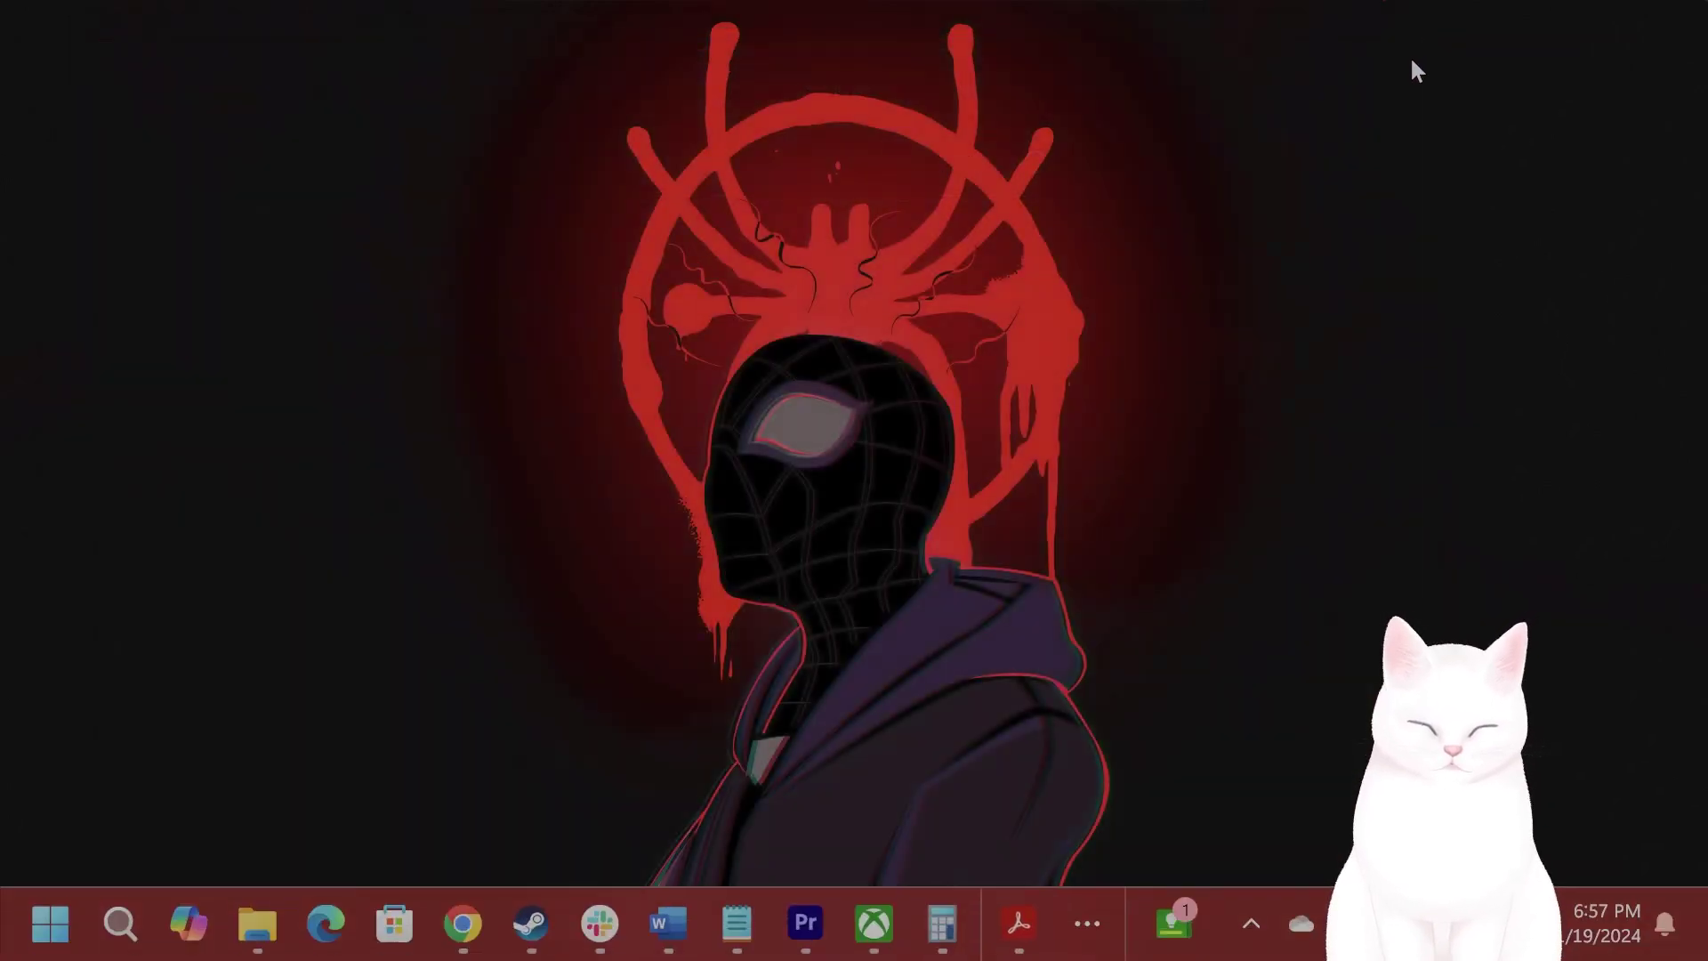